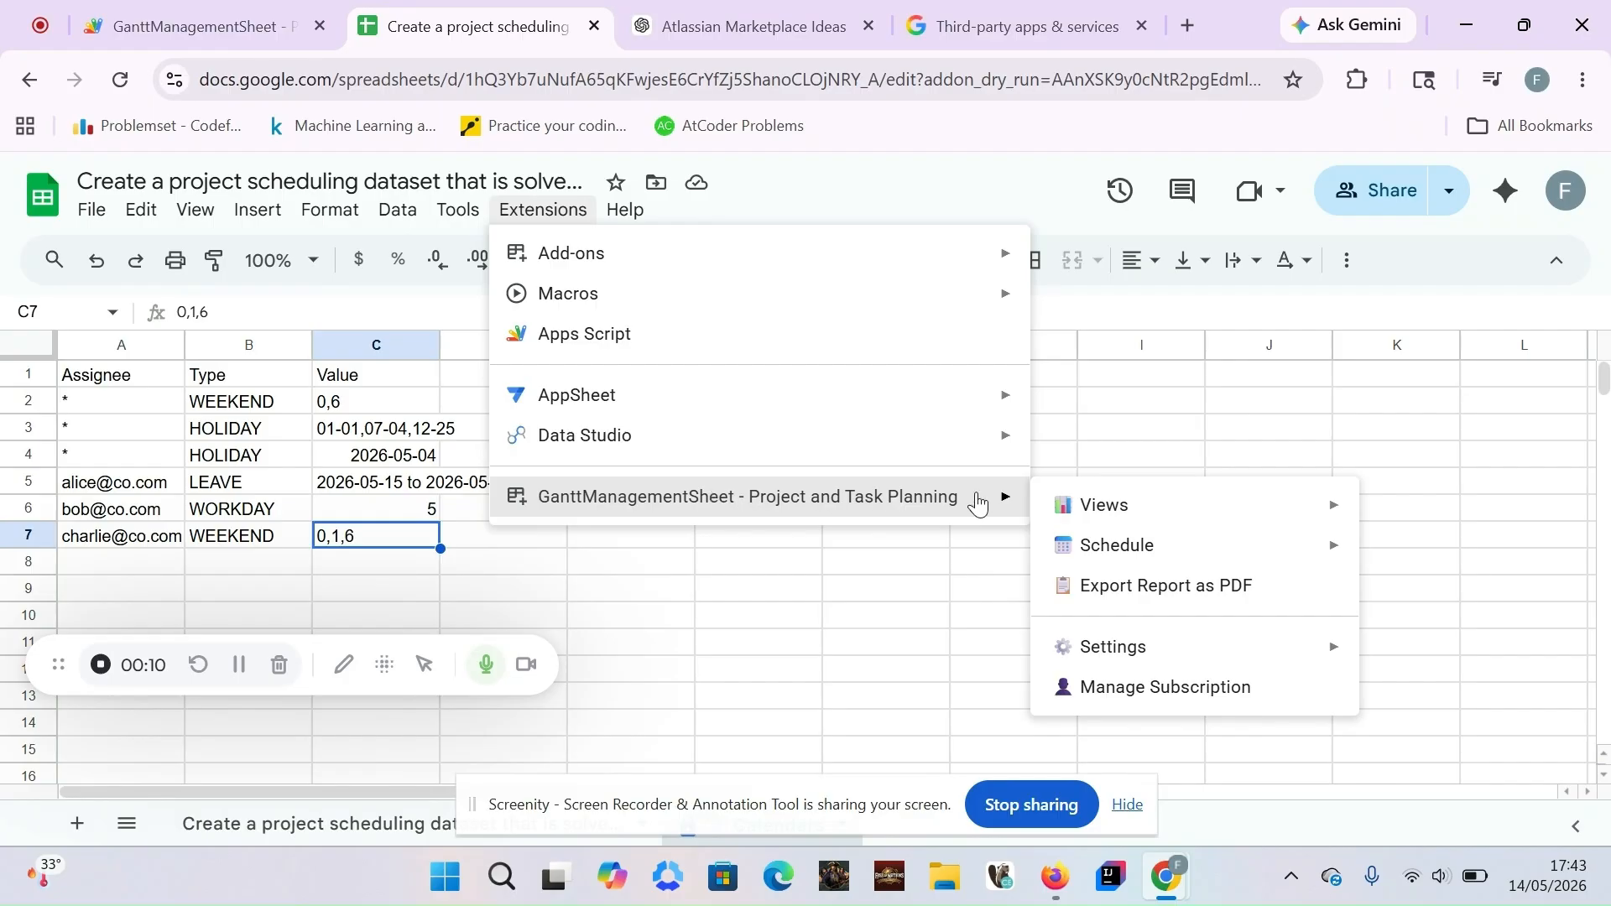
View the calendar rules from the GanttManagementSheet add-on's settings and accept the authorization request
mouse_move(1092, 657)
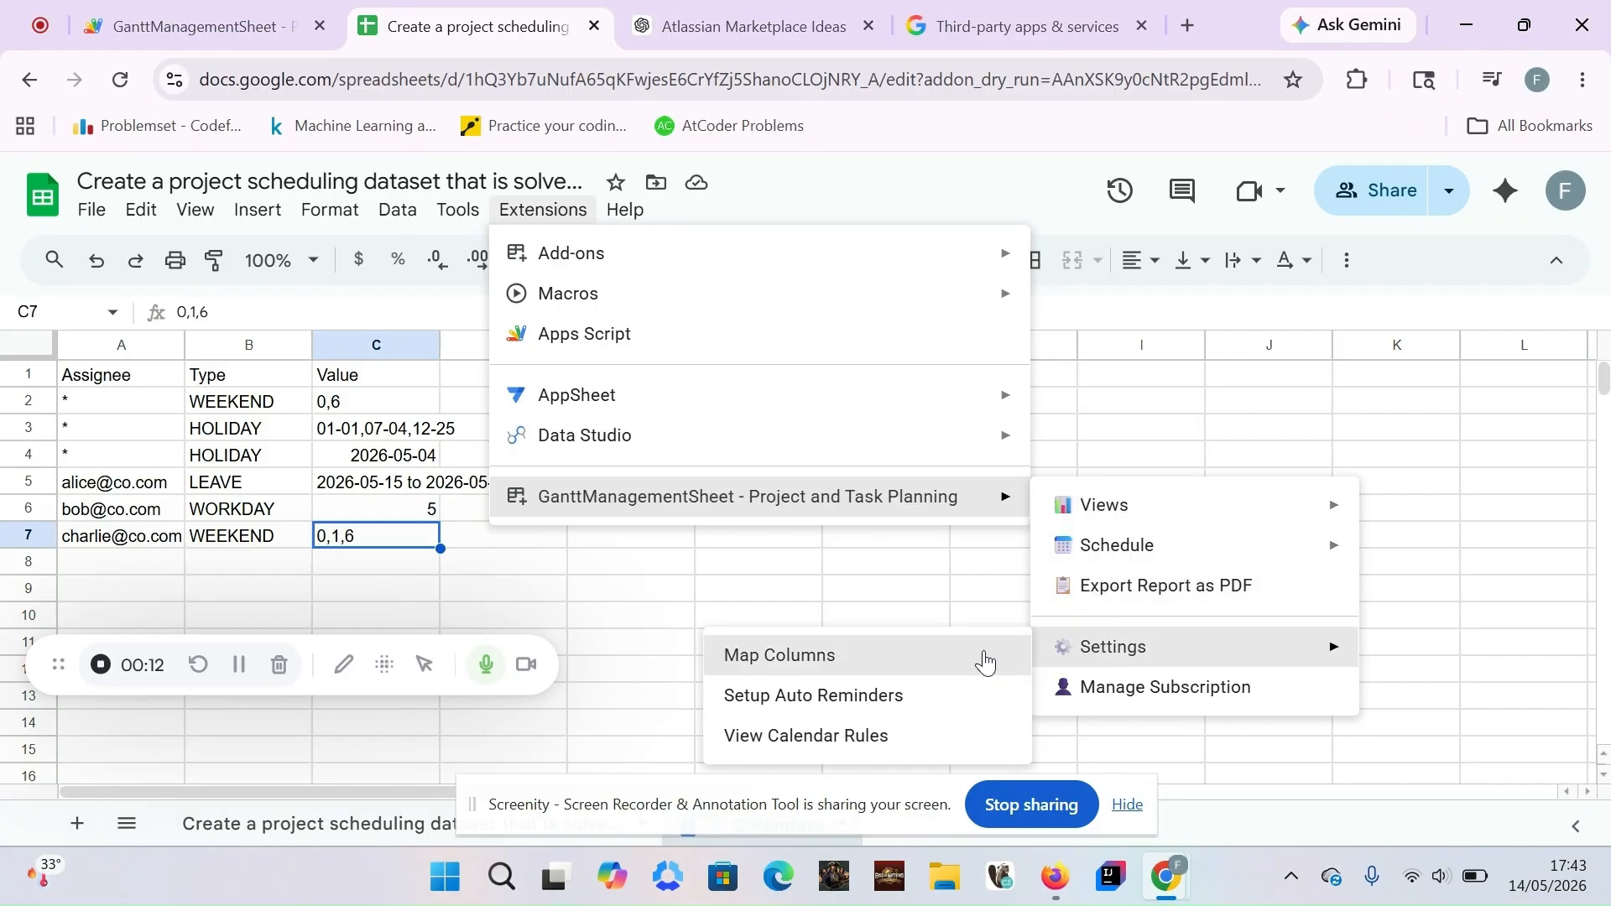
left_click(876, 737)
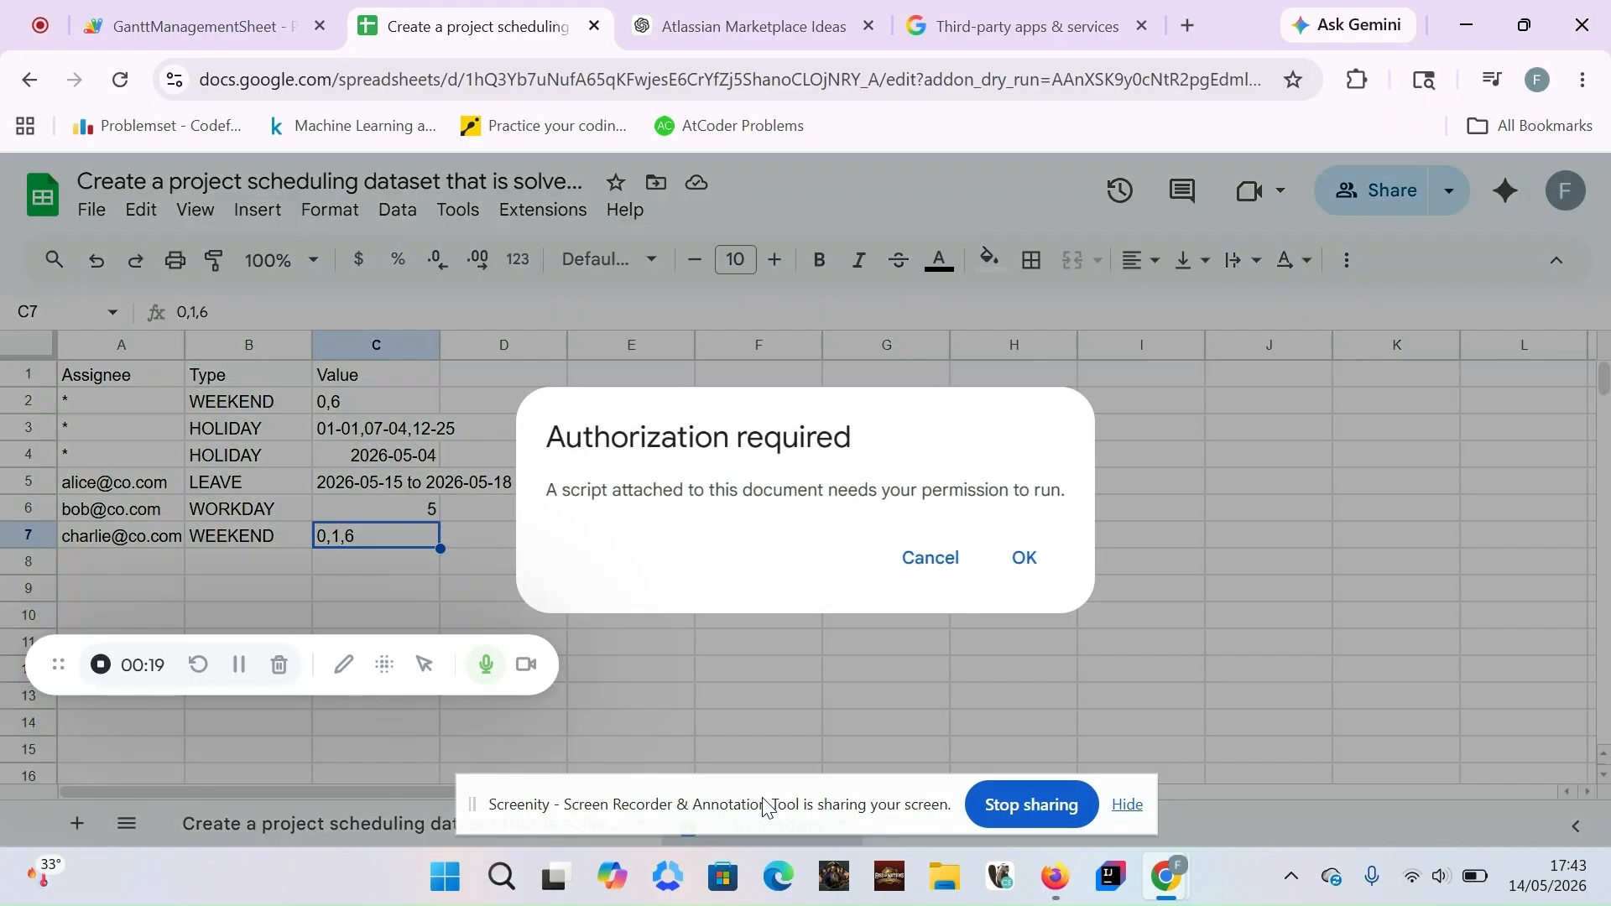
left_click_drag(785, 796, 275, 228)
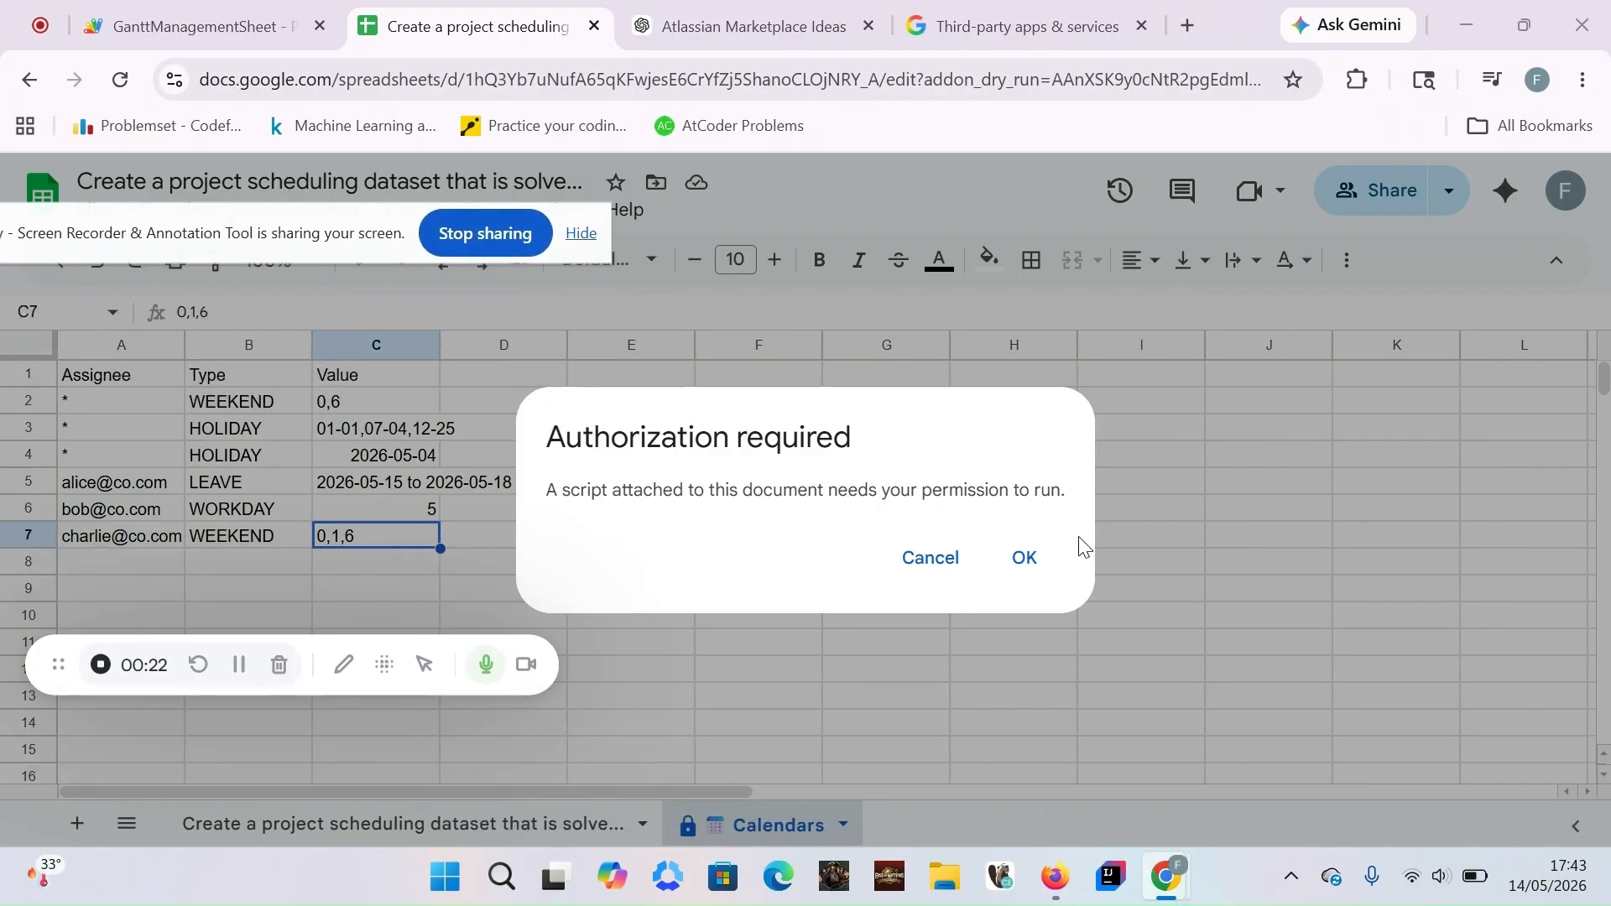
left_click(1032, 562)
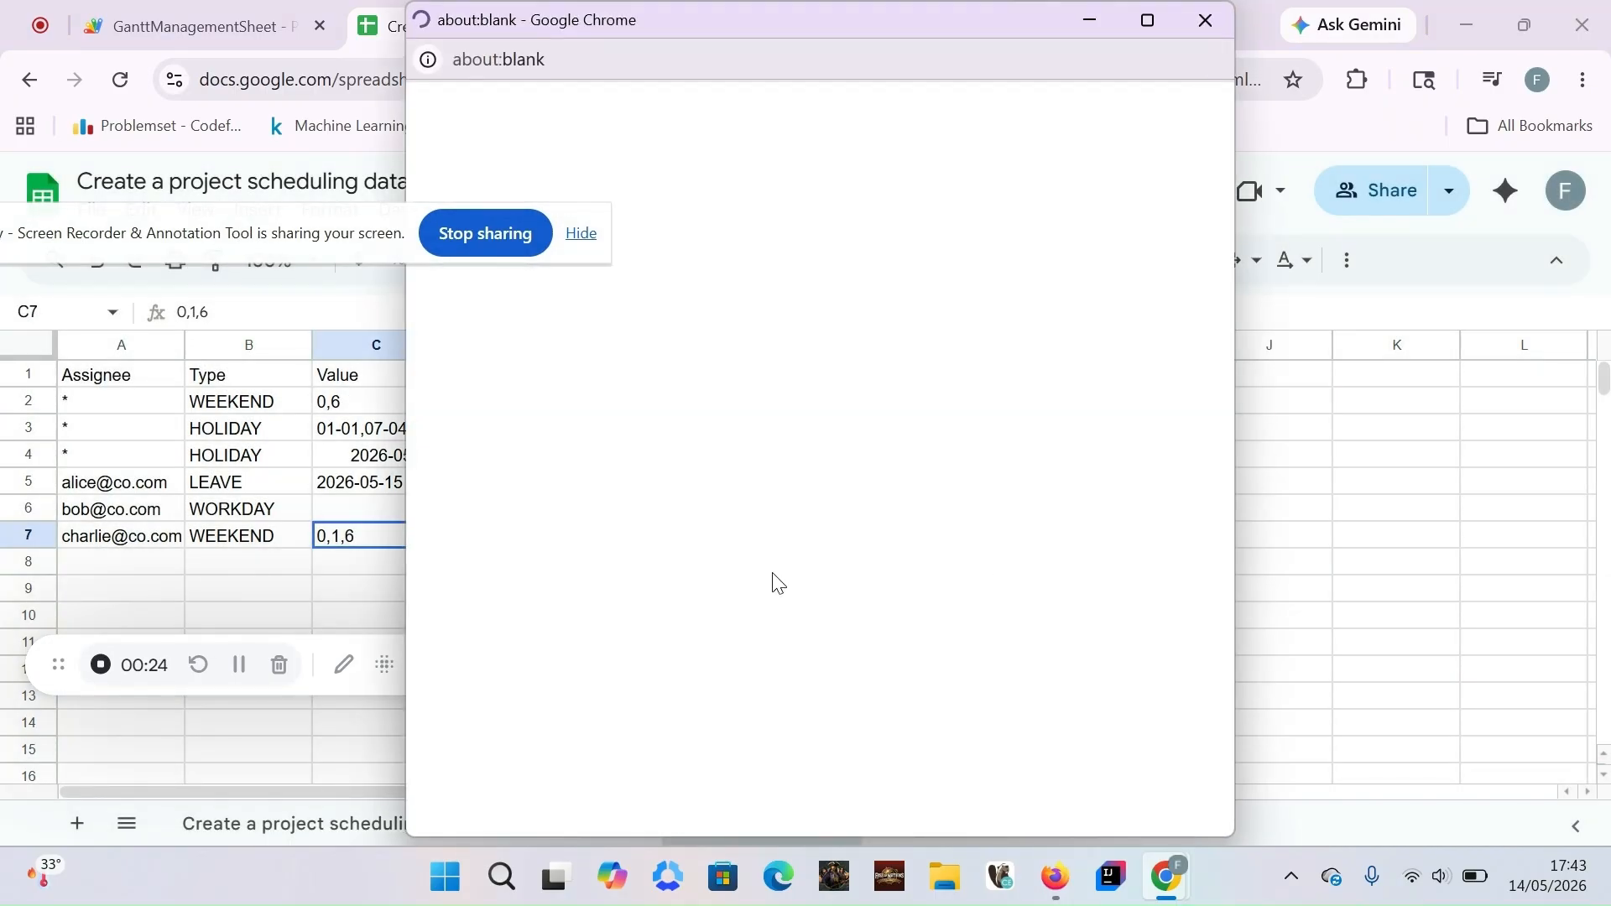
Proceed past the unverified-app warning to GanttManagementSheet - Project and Task Planning and continue the Google sign-in
left_click_drag(143, 244, 6, 258)
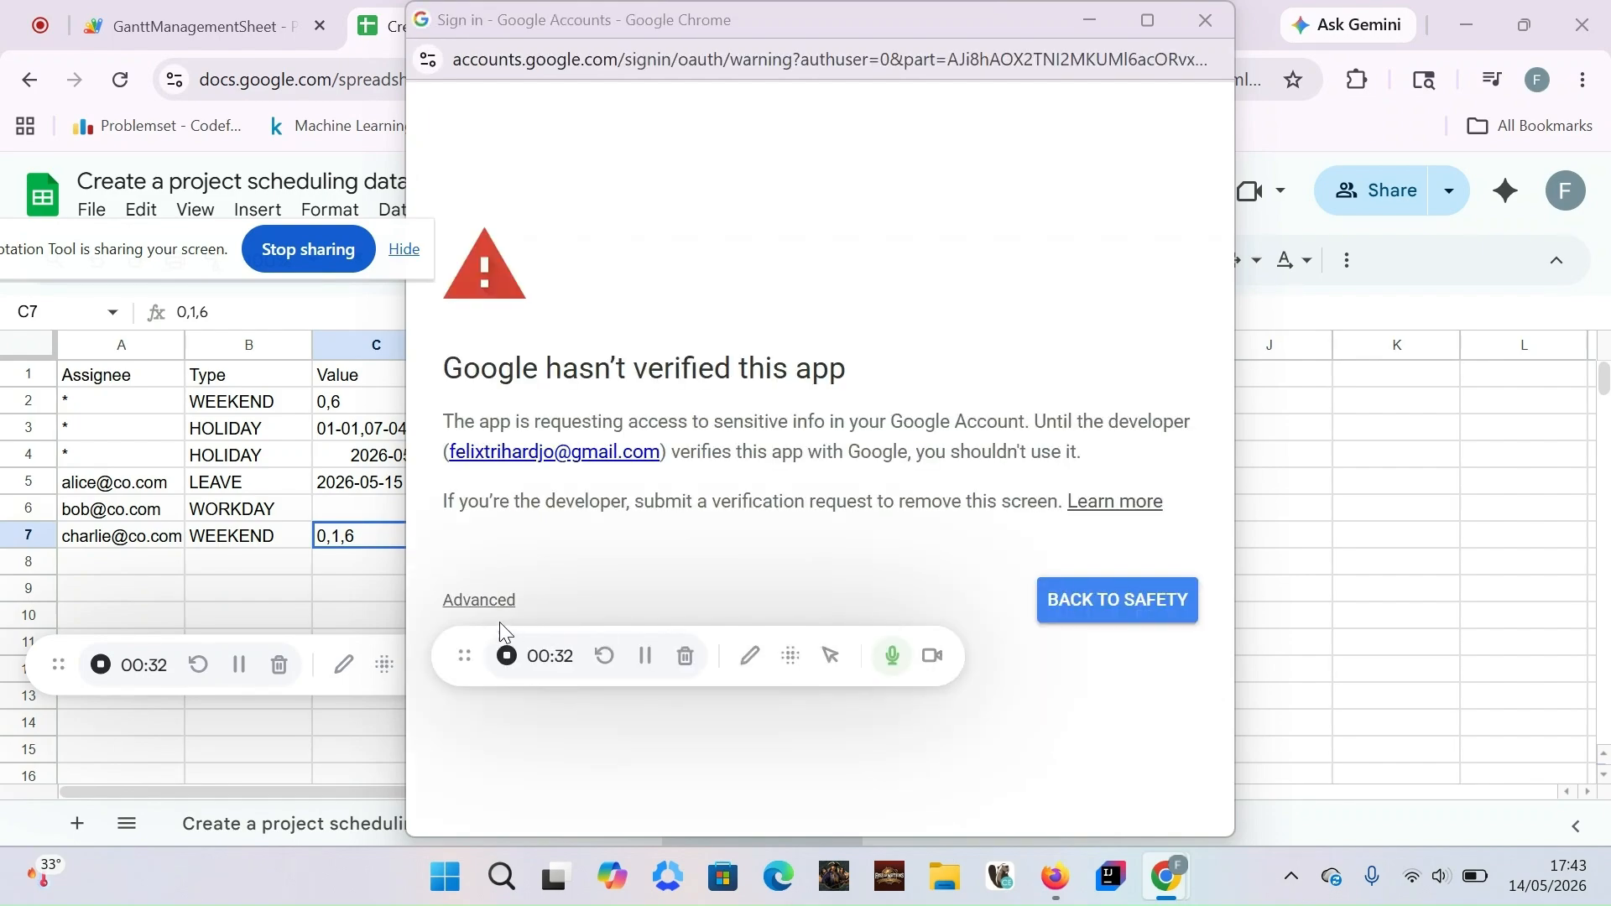
left_click(497, 602)
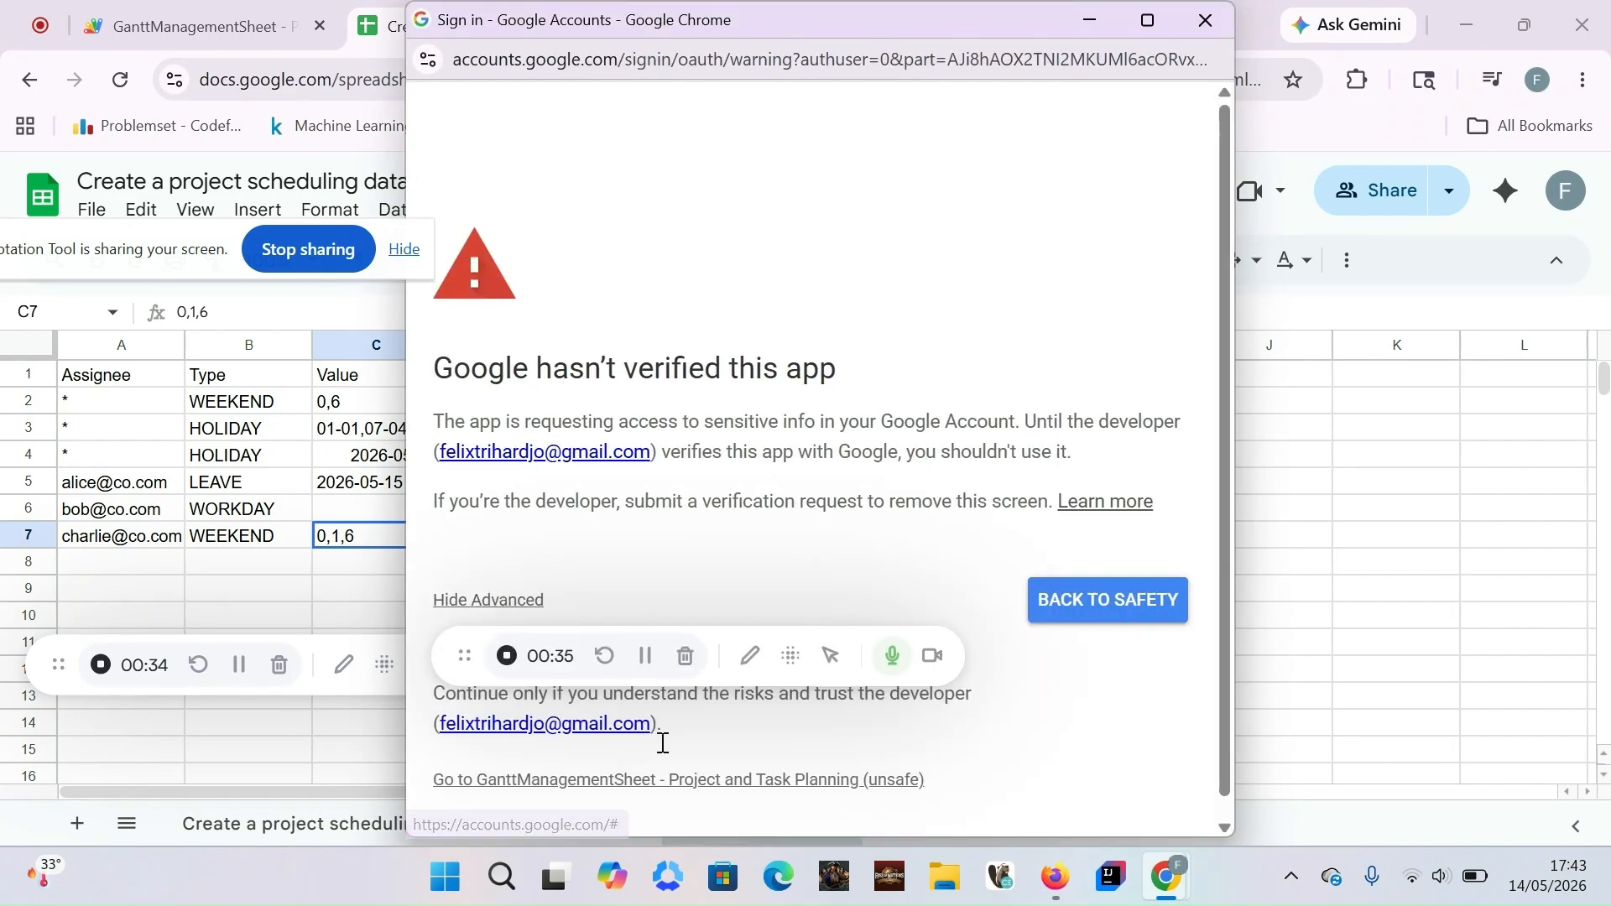
left_click(839, 761)
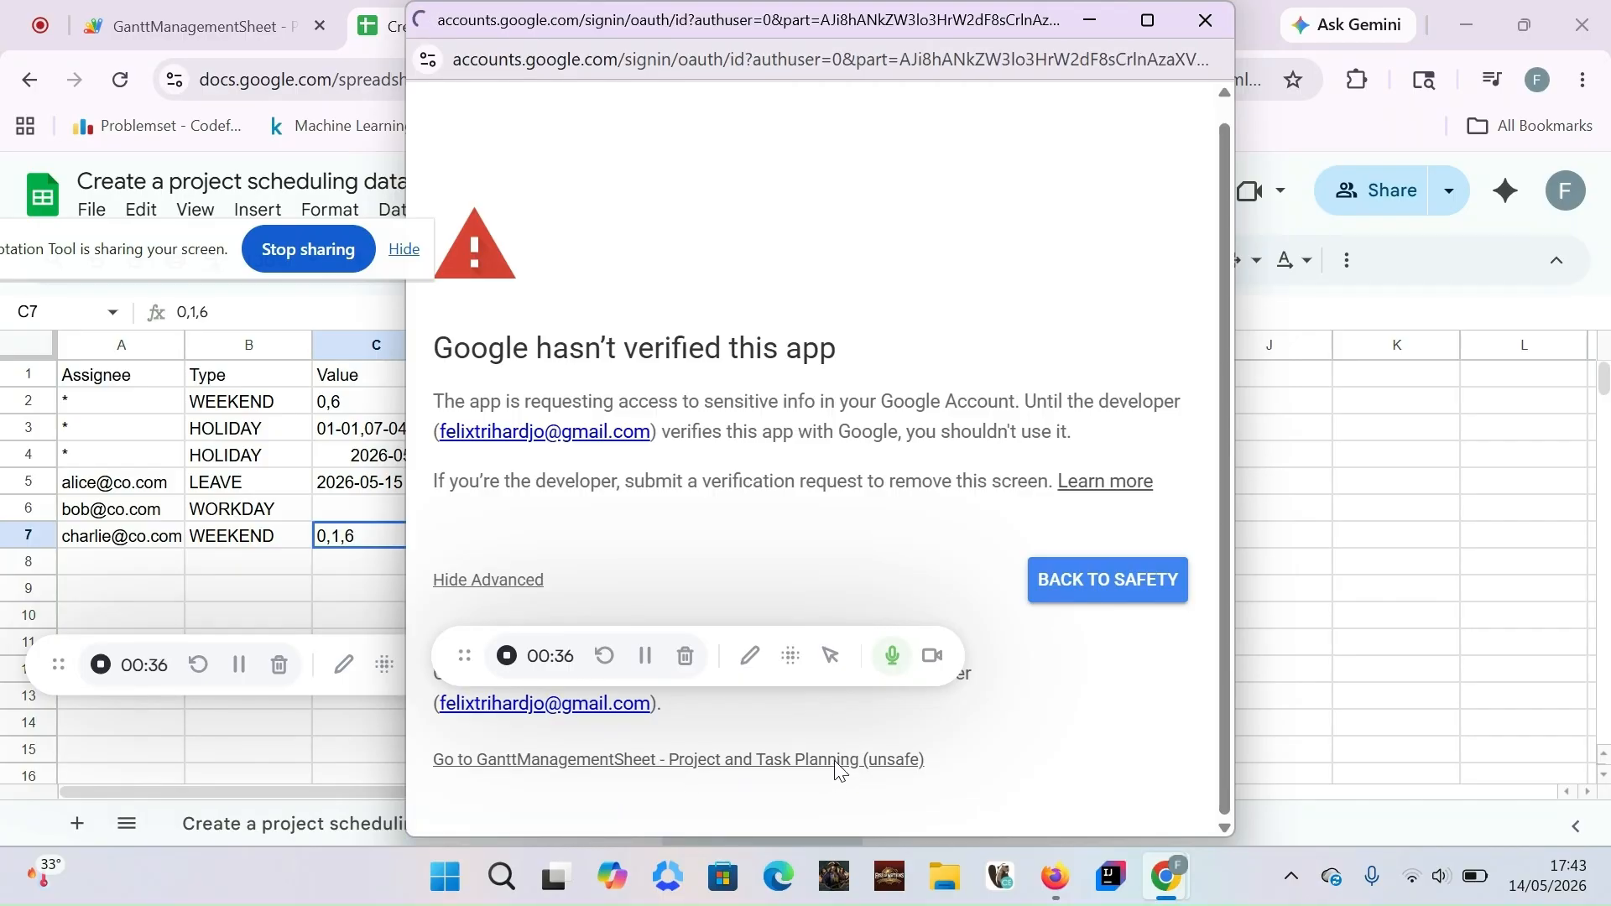
left_click(1125, 788)
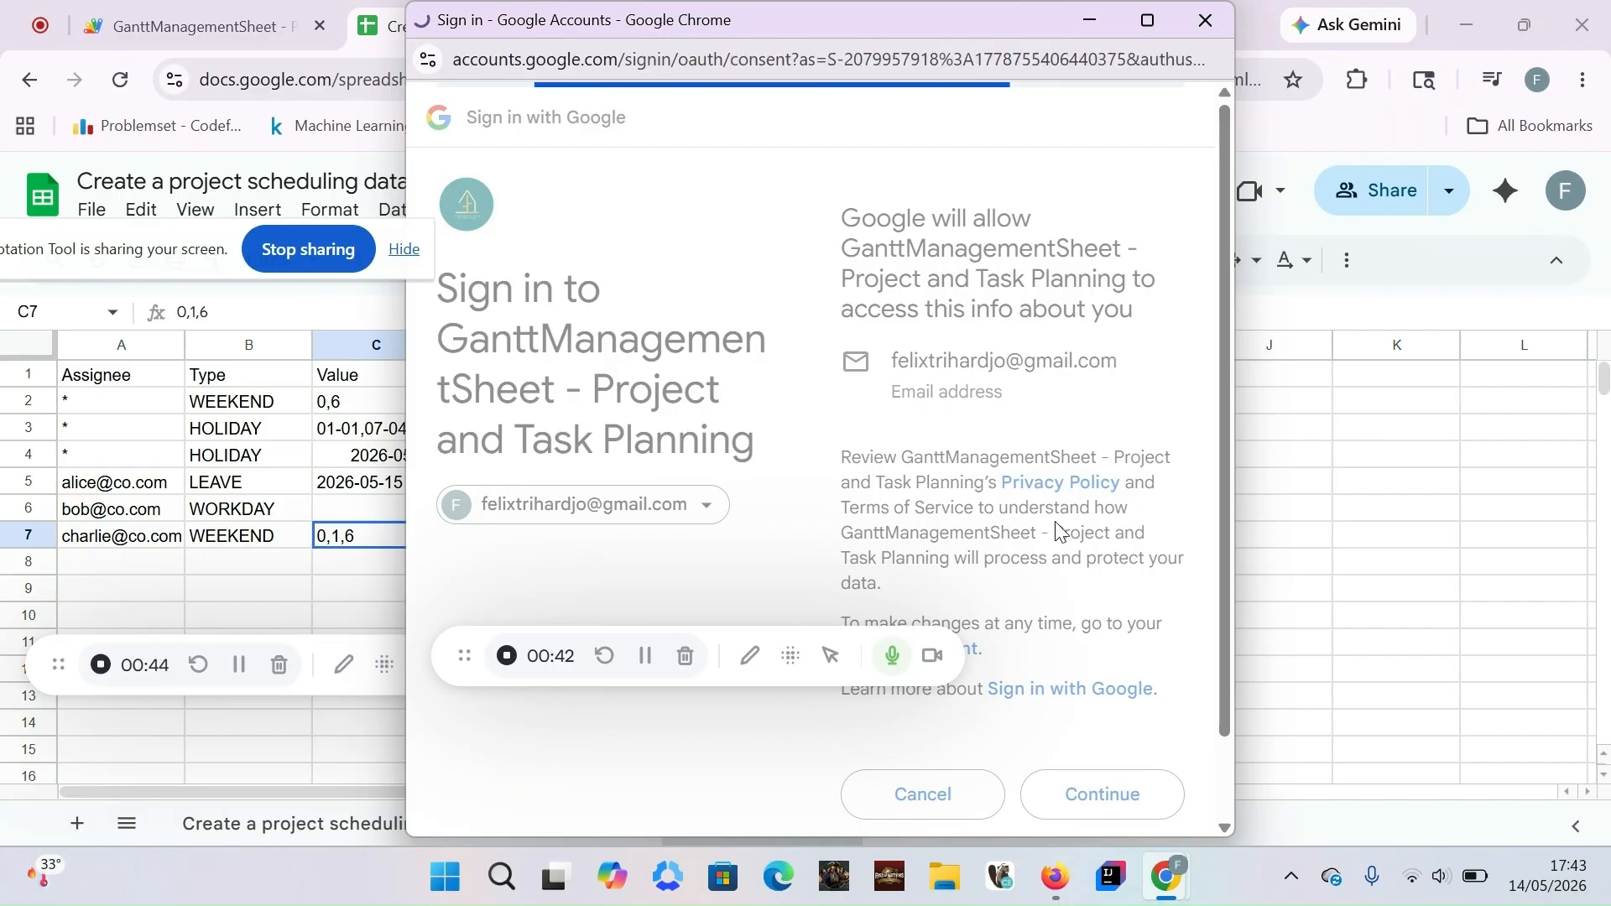
Select all requested access permissions for GanttManagementSheet and continue to grant them
scroll(883, 462, "down", 4)
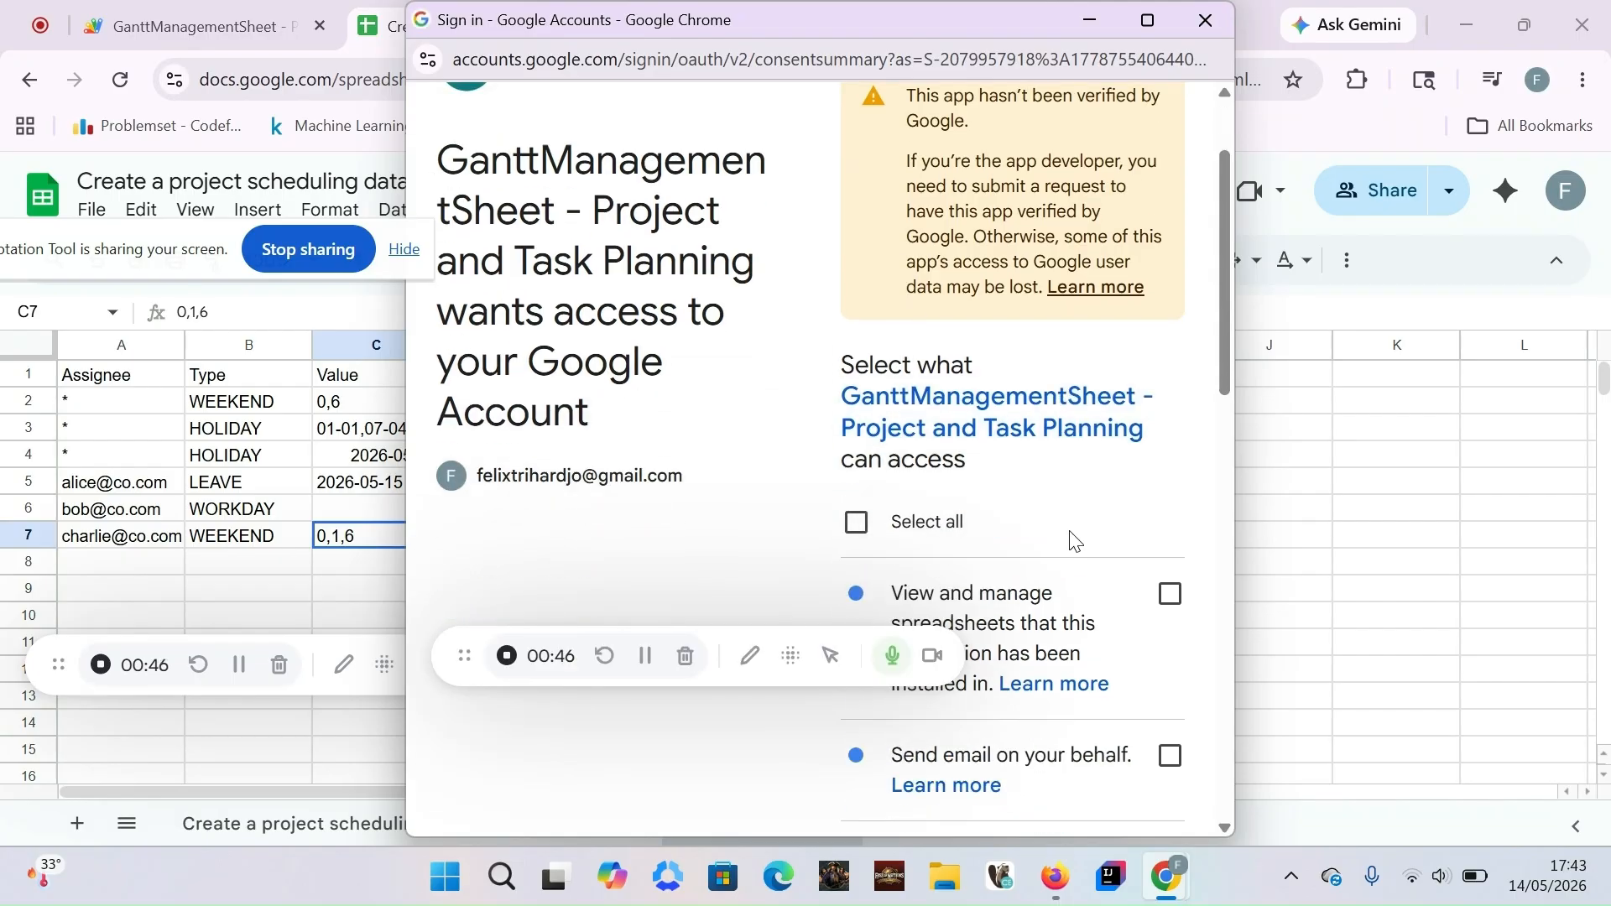
left_click(855, 412)
scroll(964, 431, "down", 2)
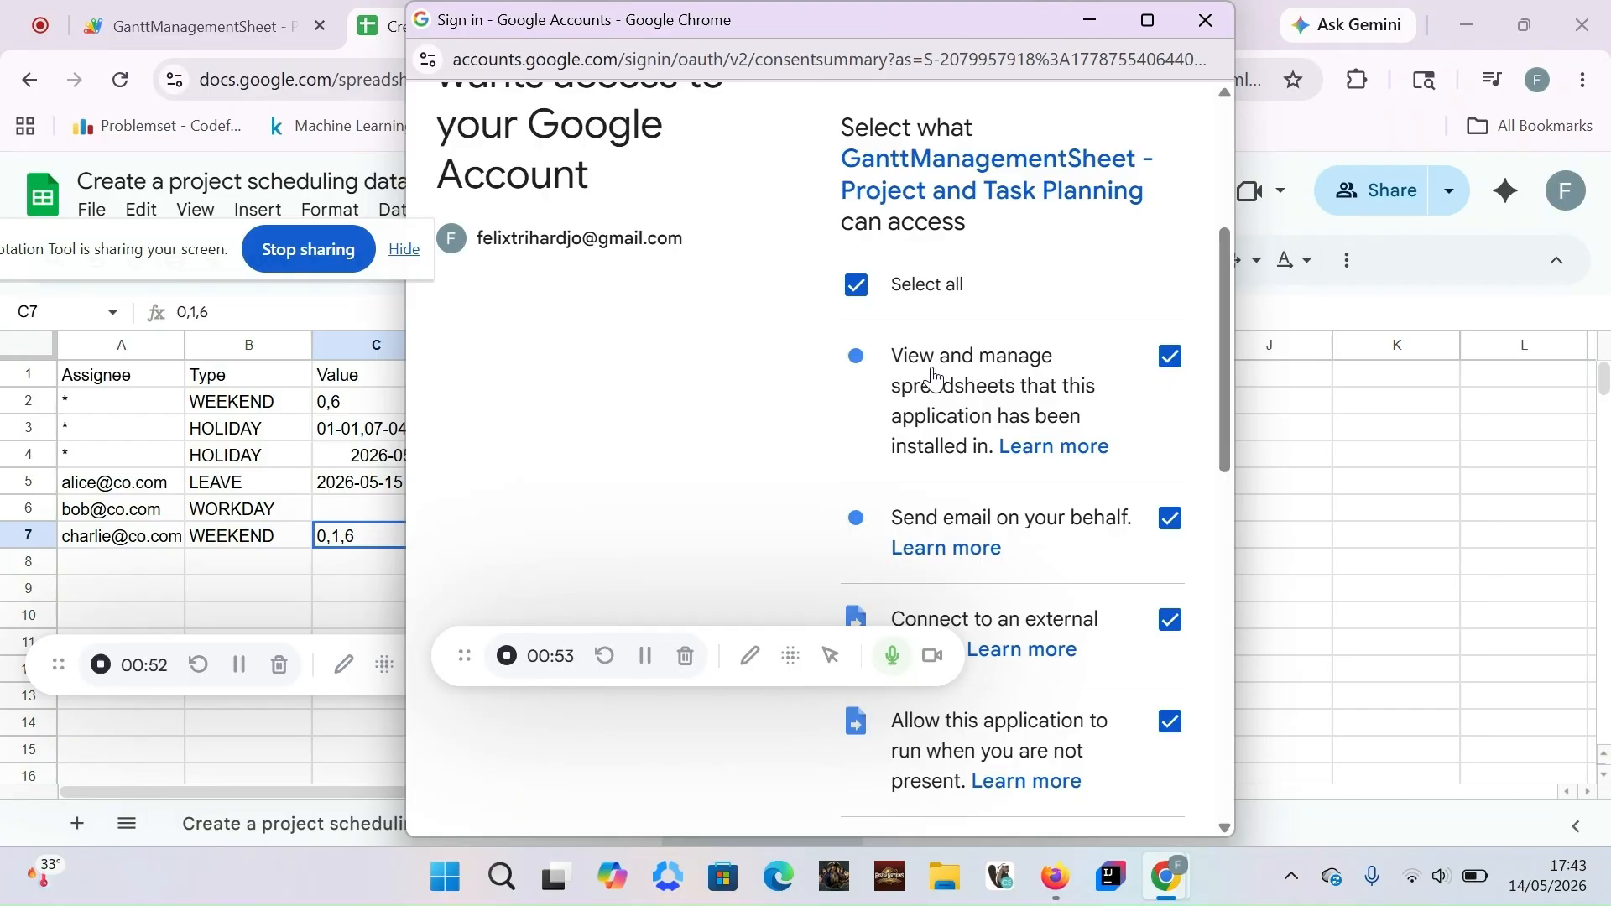
scroll(934, 377, "down", 2)
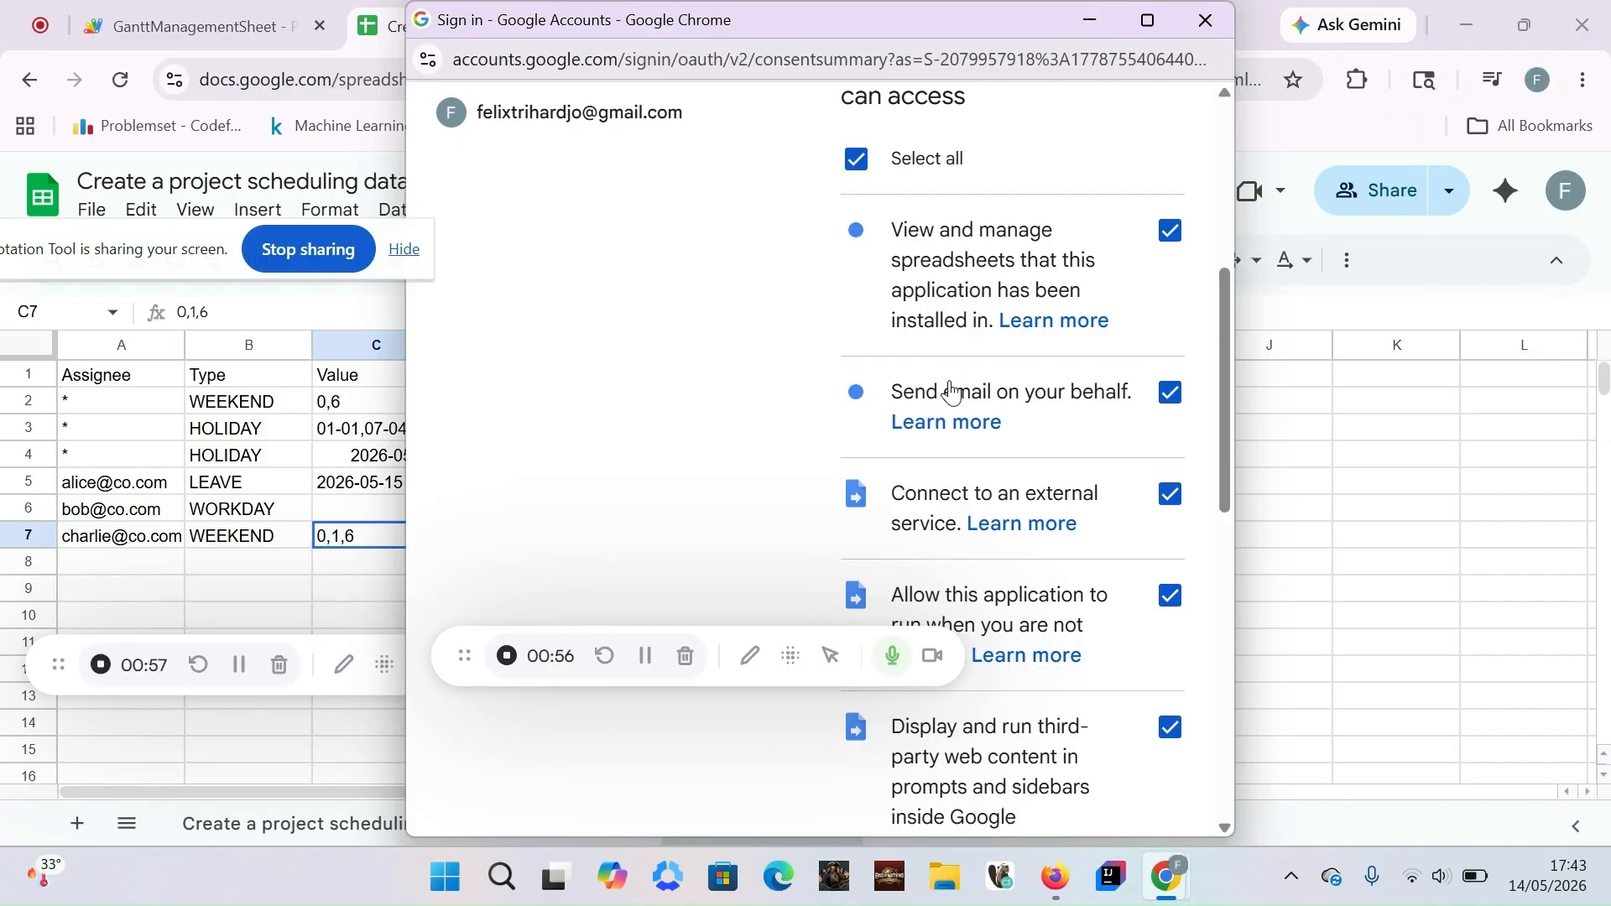
scroll(994, 411, "down", 2)
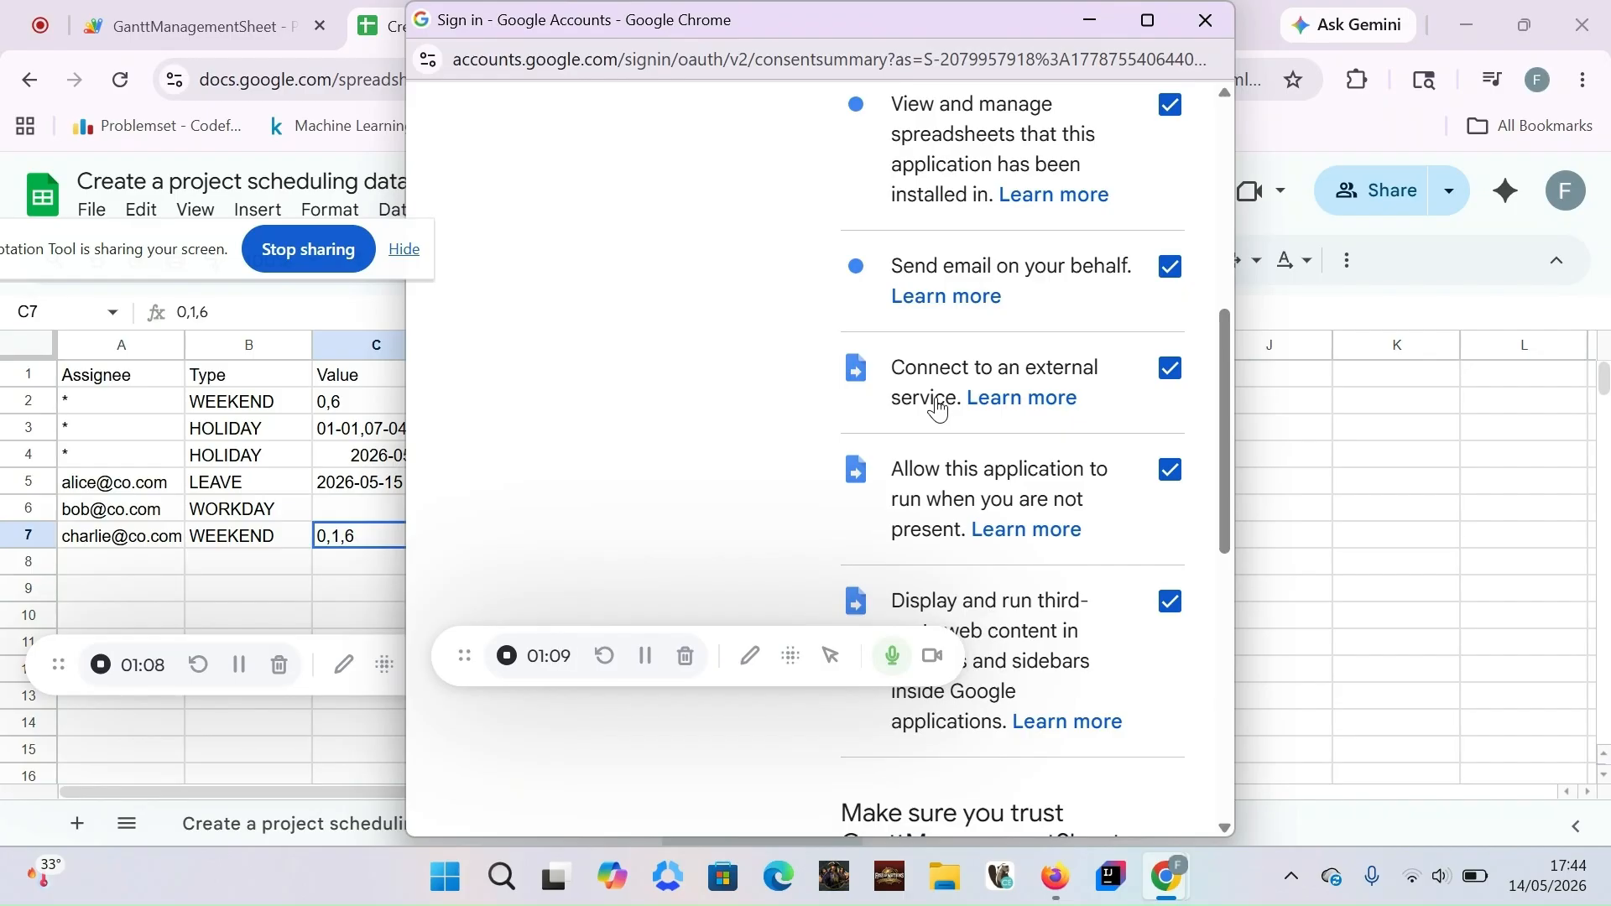
scroll(938, 409, "down", 1)
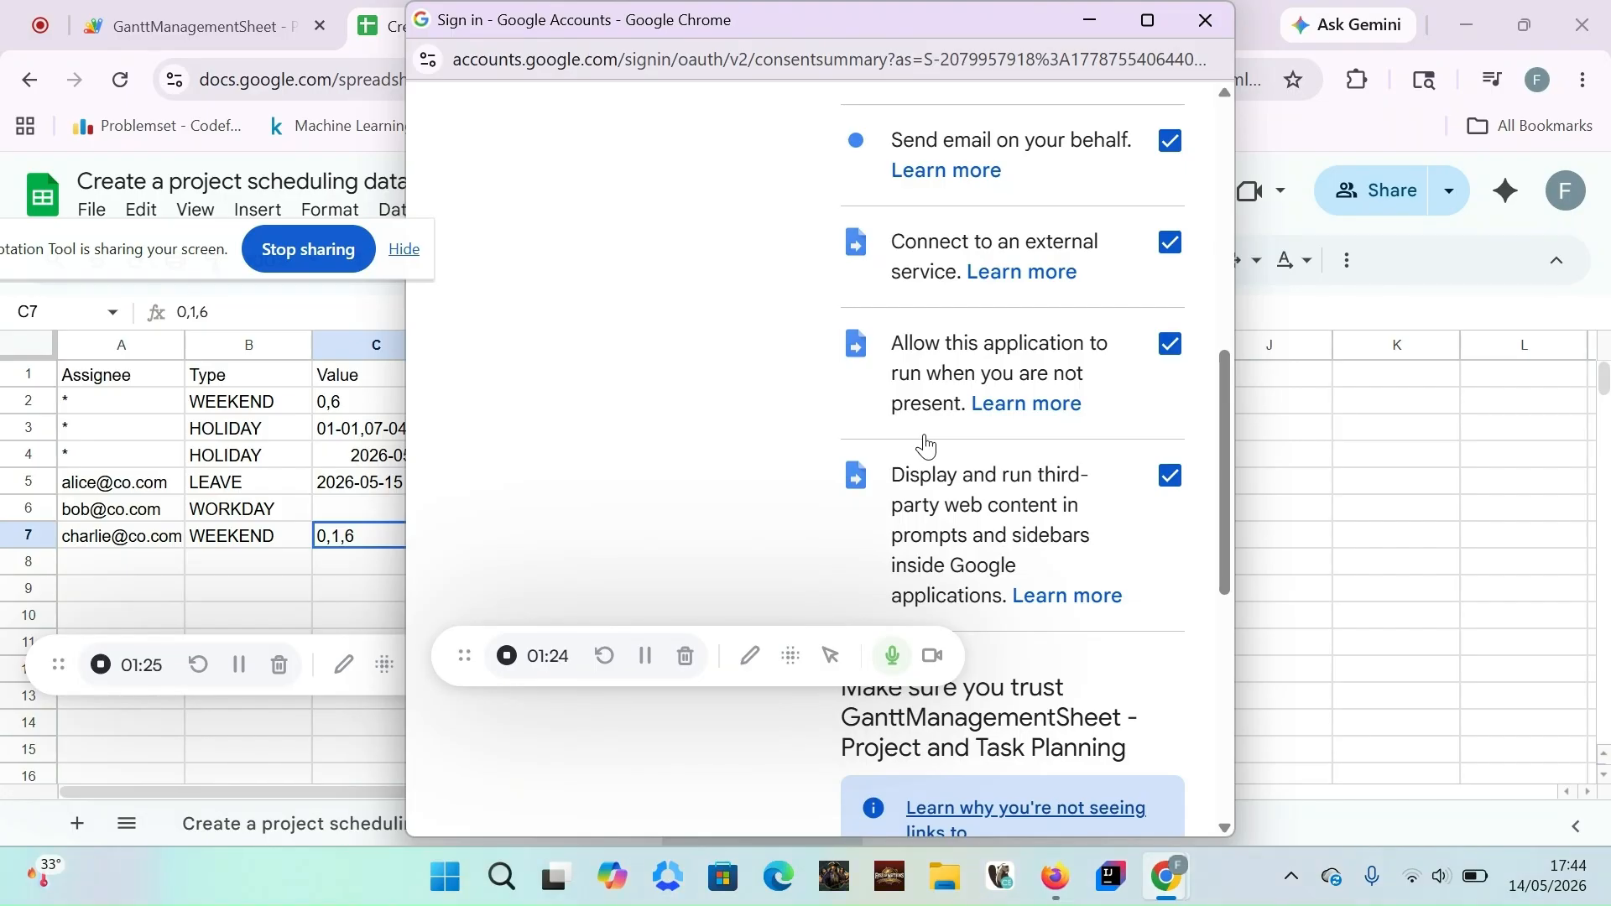
scroll(973, 501, "down", 3)
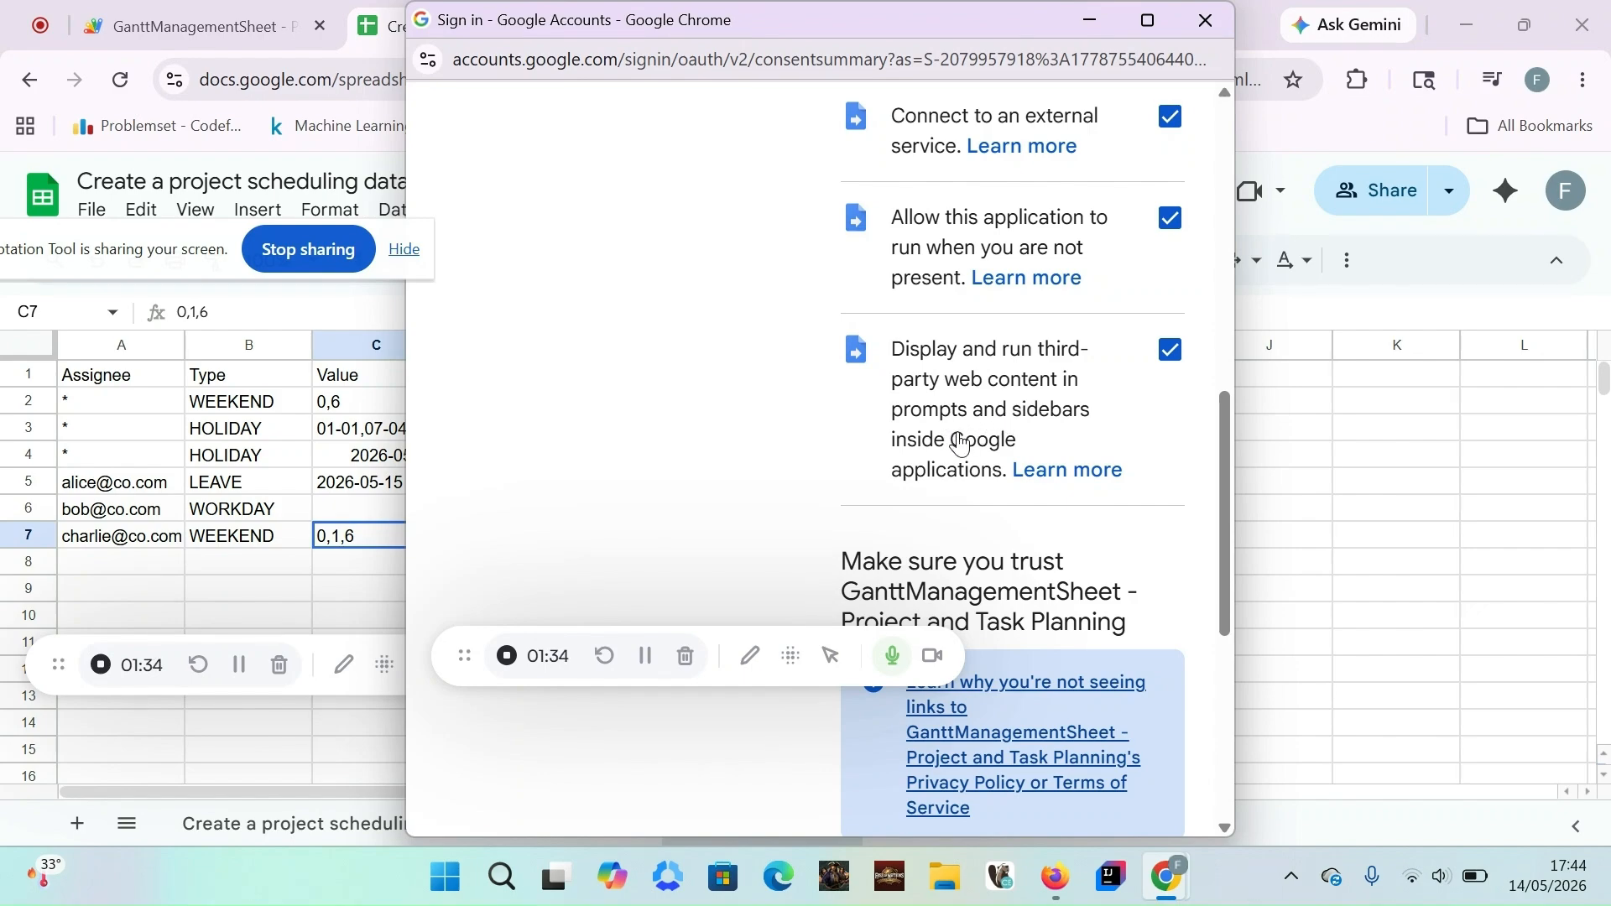
scroll(953, 453, "down", 6)
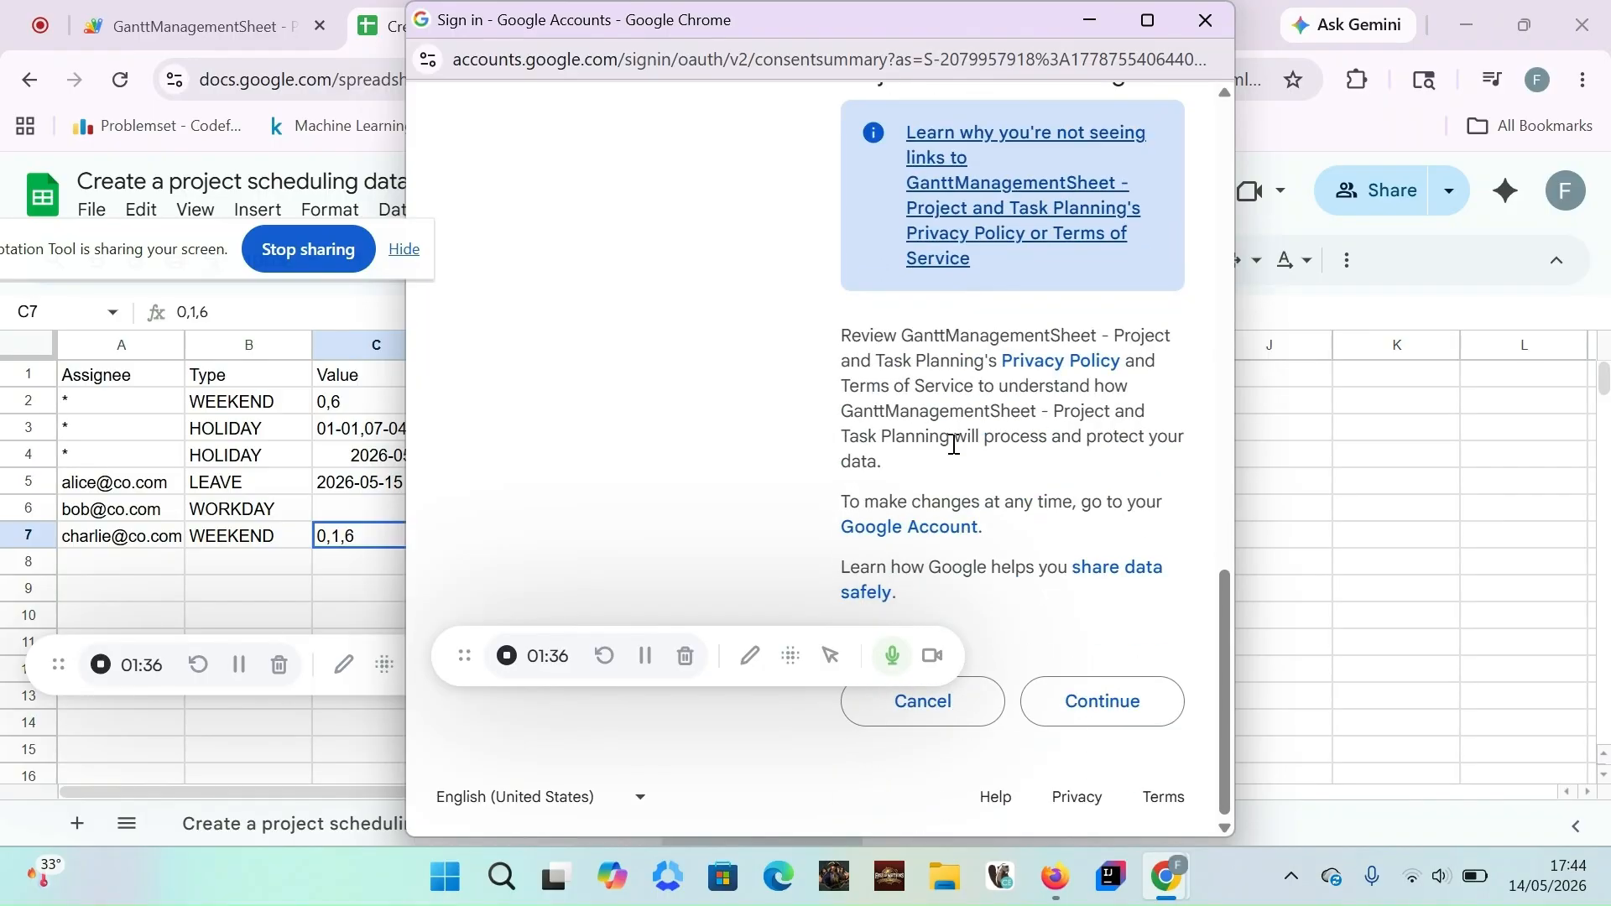
left_click(1108, 714)
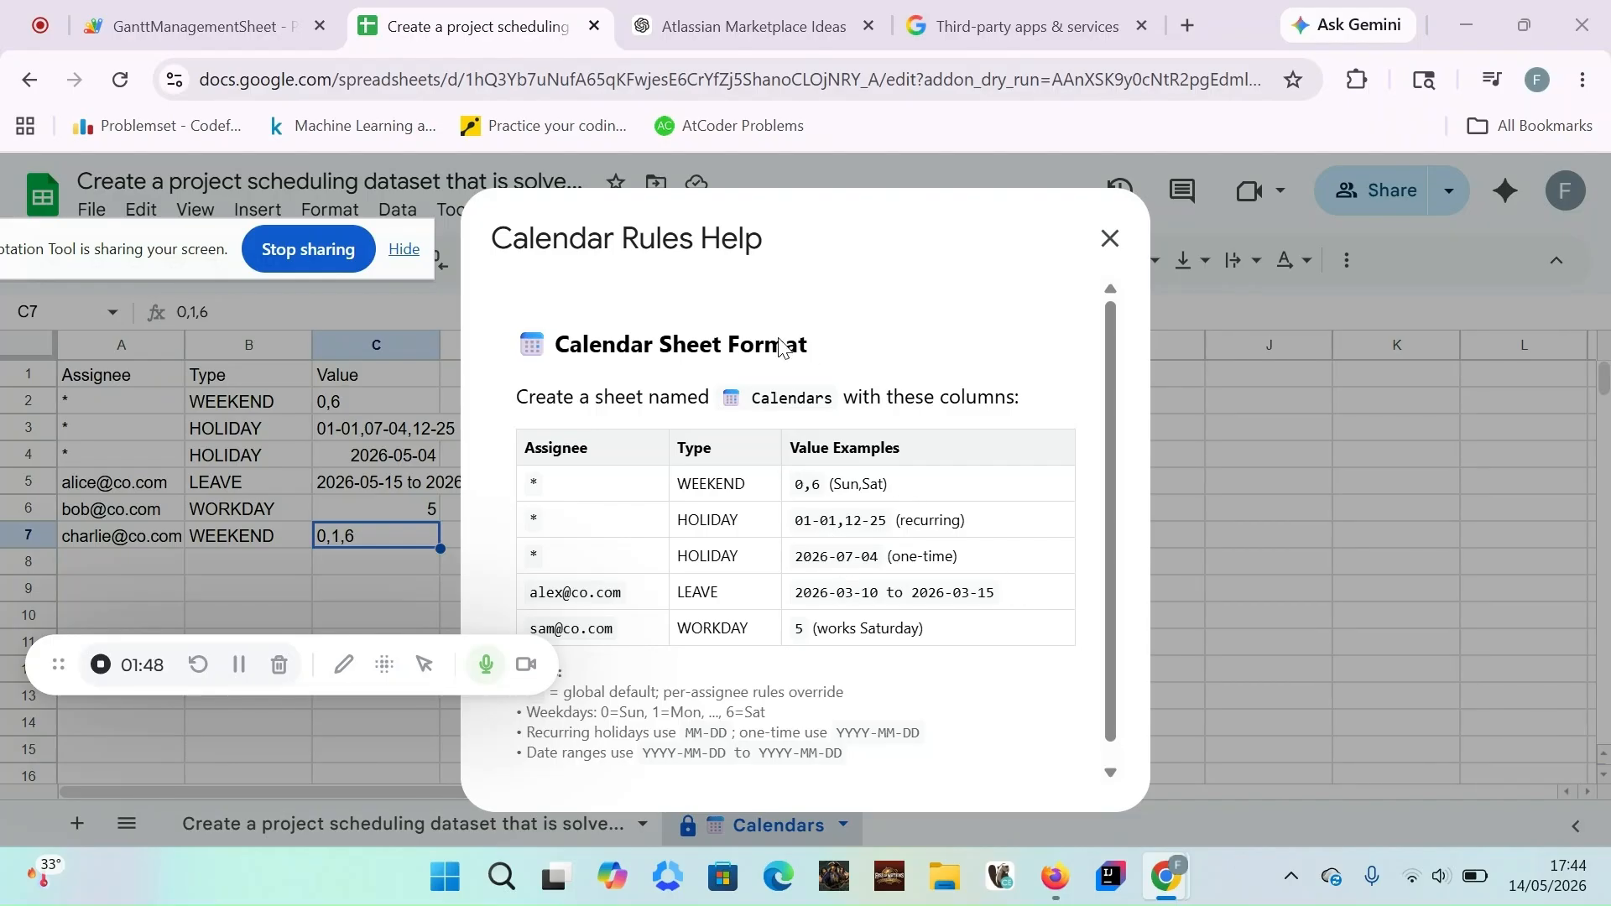
Read and close the Calendar Rules Help, and switch from the Calendars sheet to the project scheduling dataset sheet
key("ctrl+a")
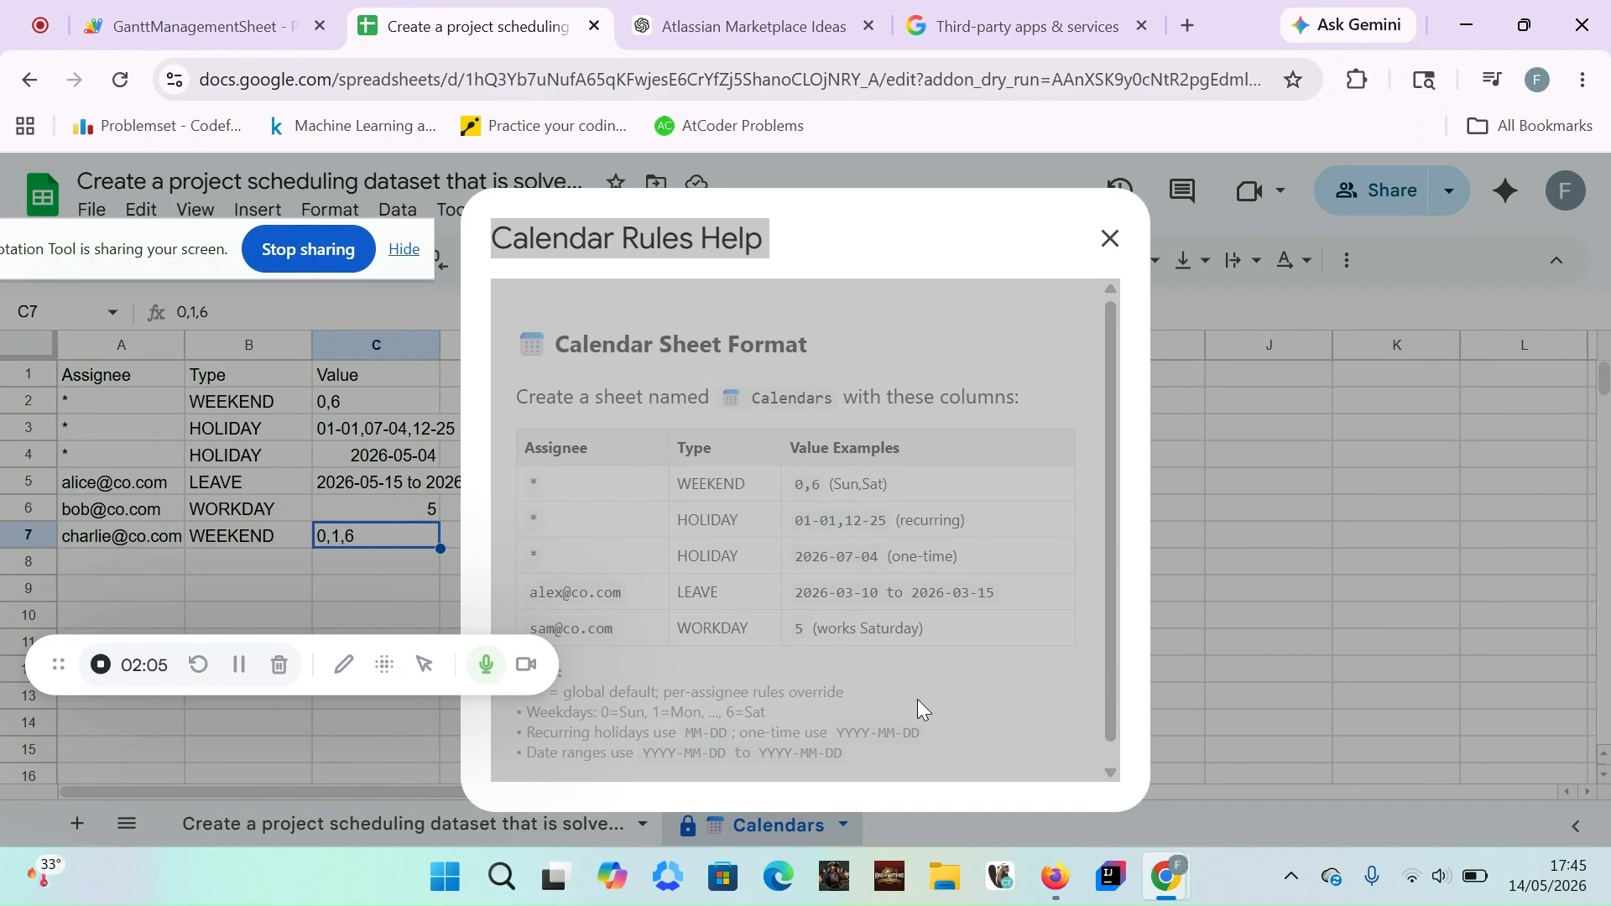
left_click(1109, 237)
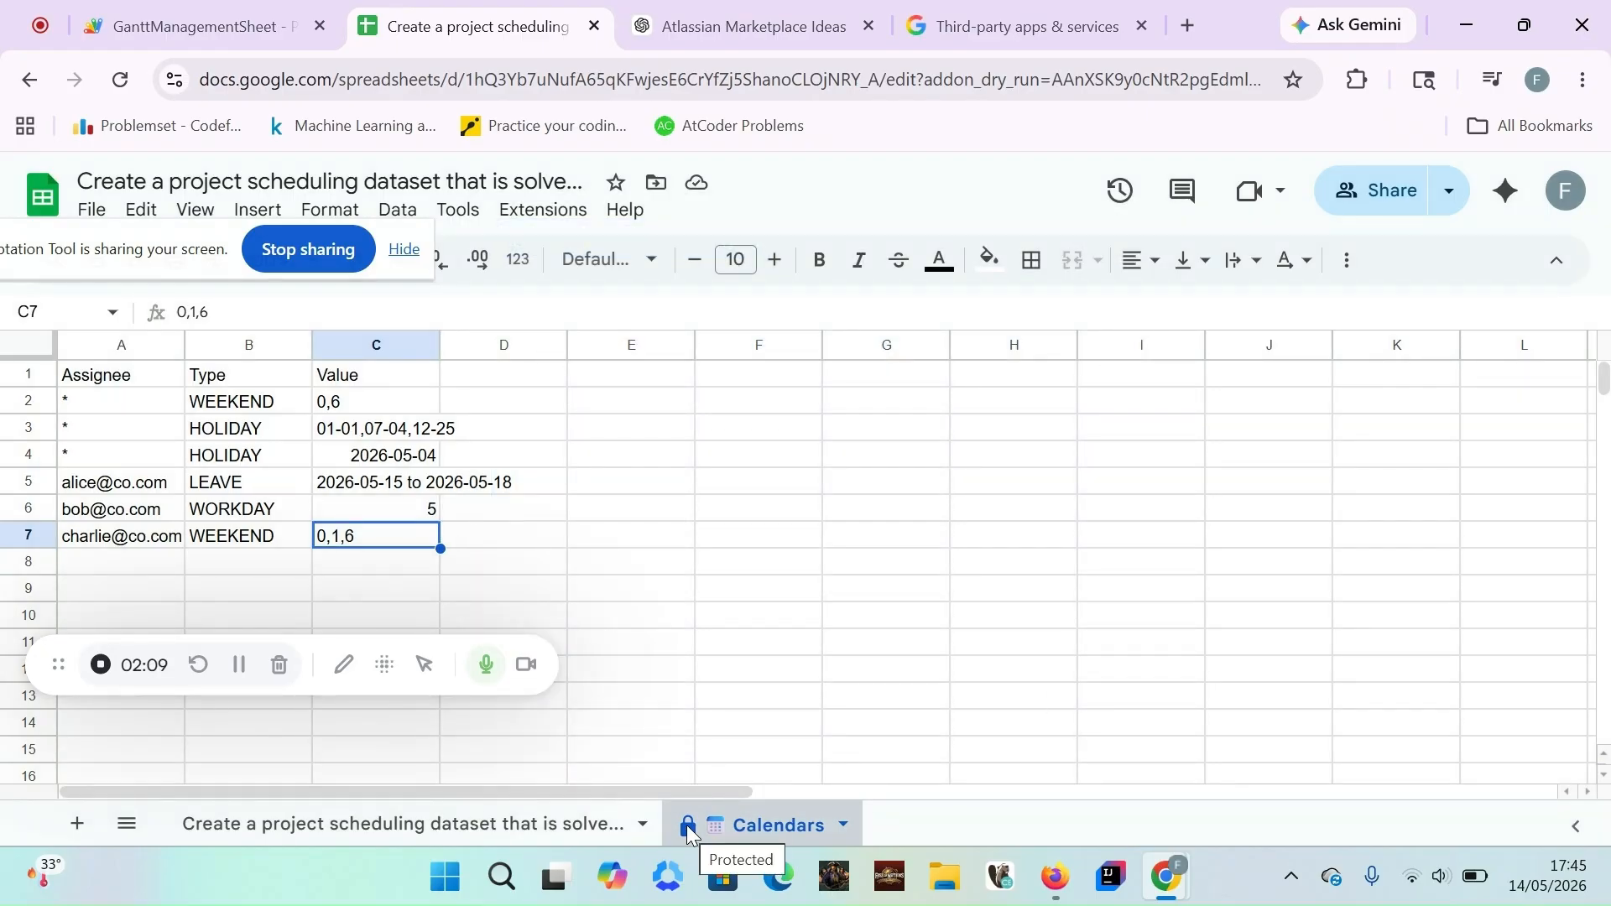
left_click(544, 829)
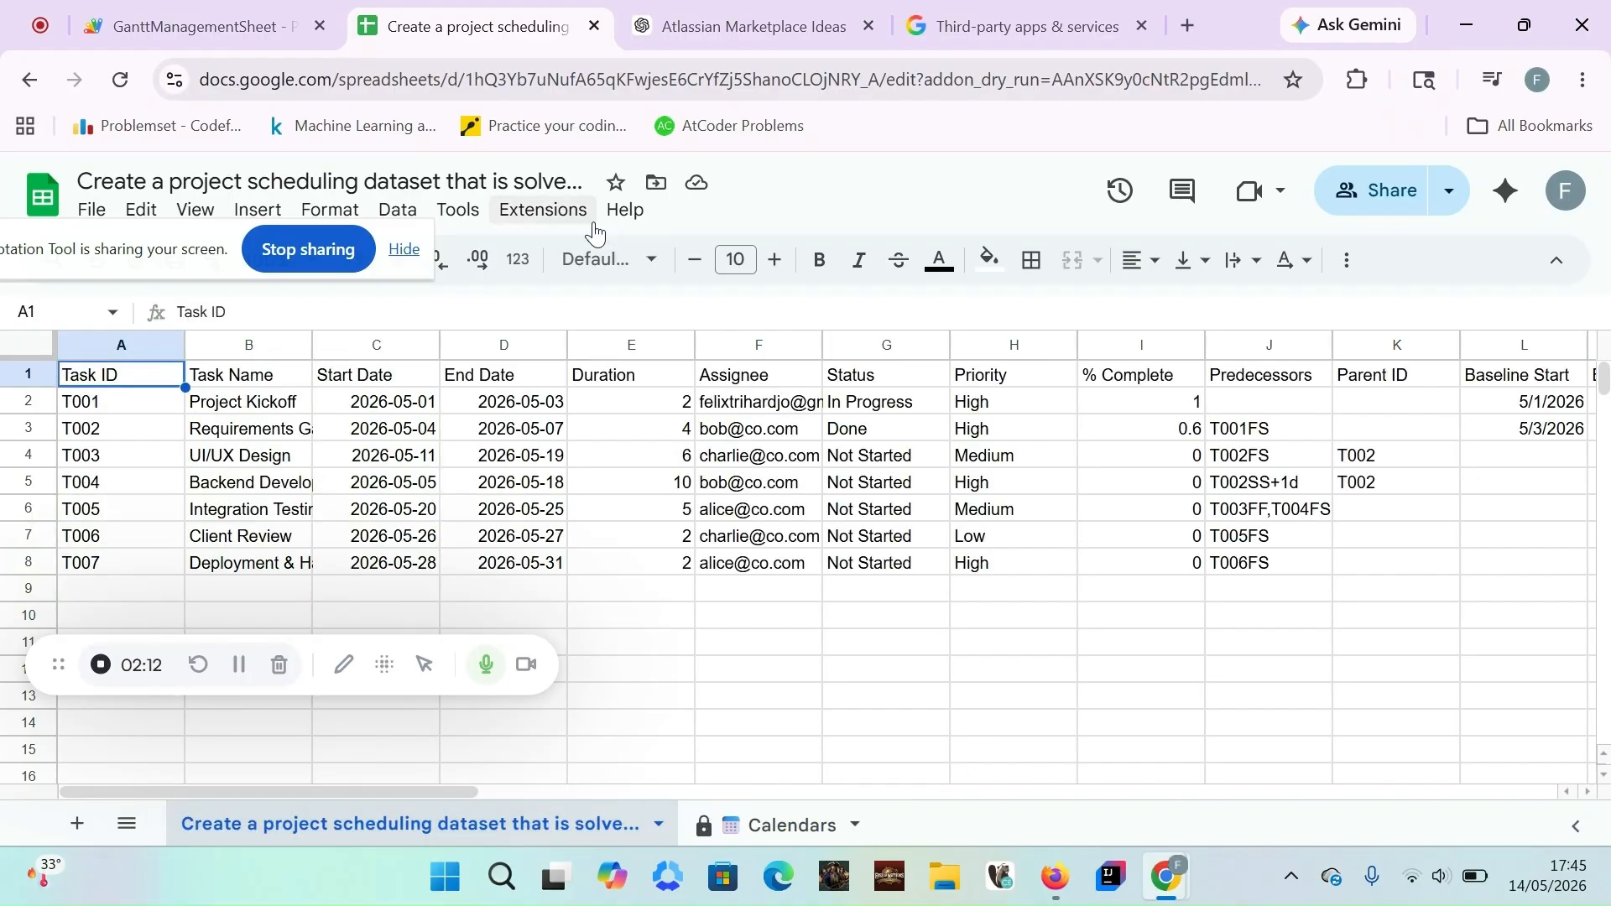
Open the GanttManagementSheet column mapping settings for the project scheduling sheet
left_click(543, 210)
mouse_move(663, 508)
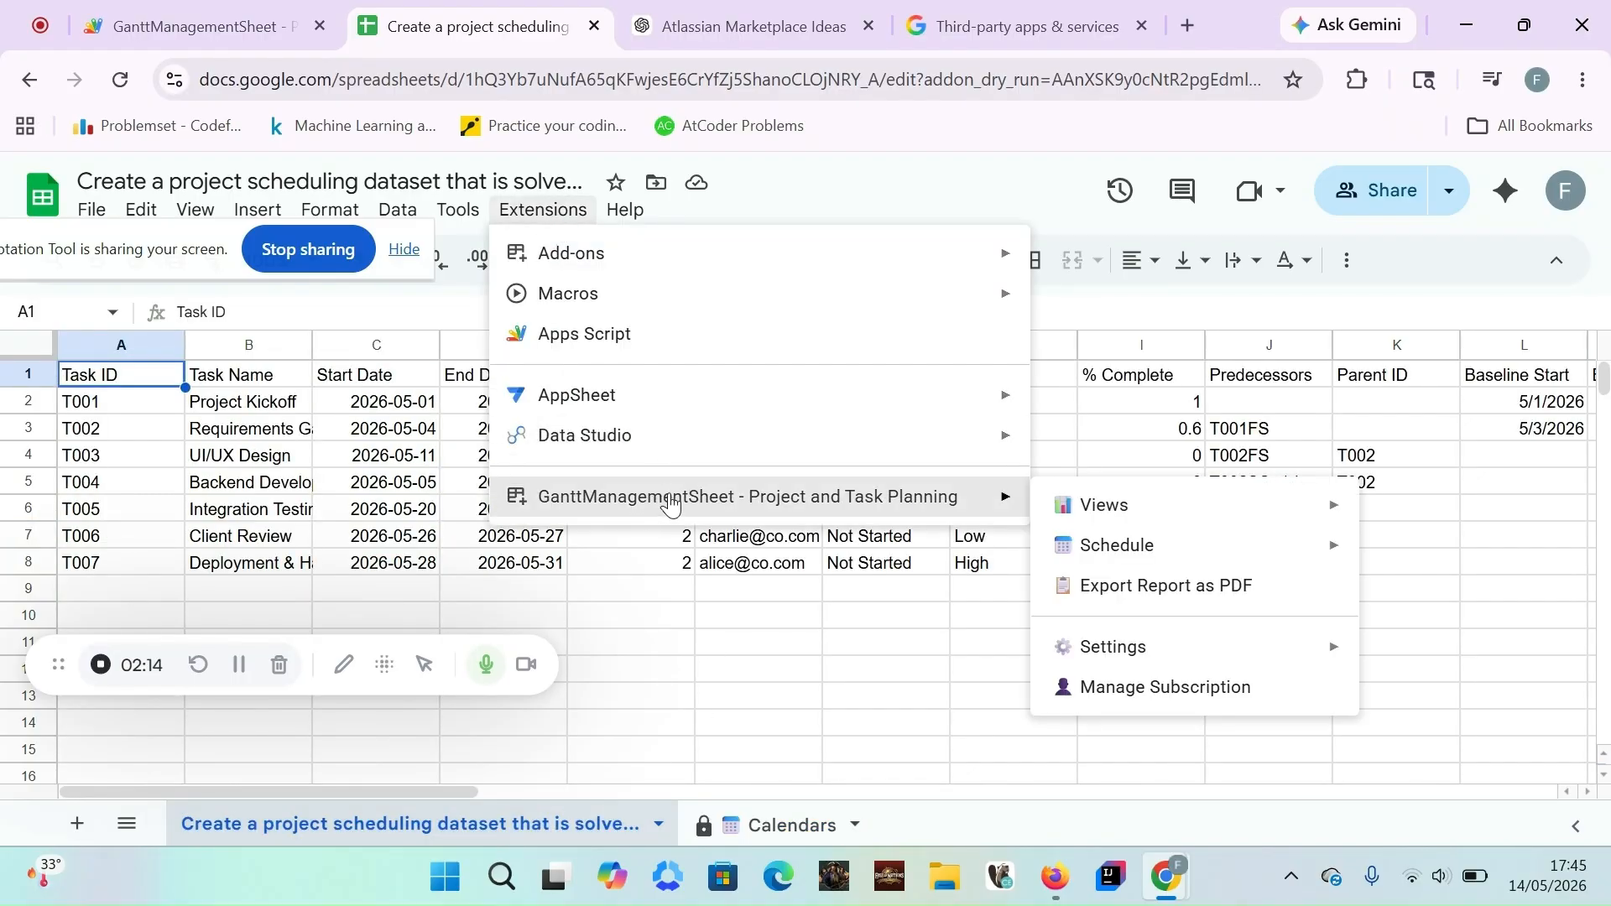
mouse_move(1290, 644)
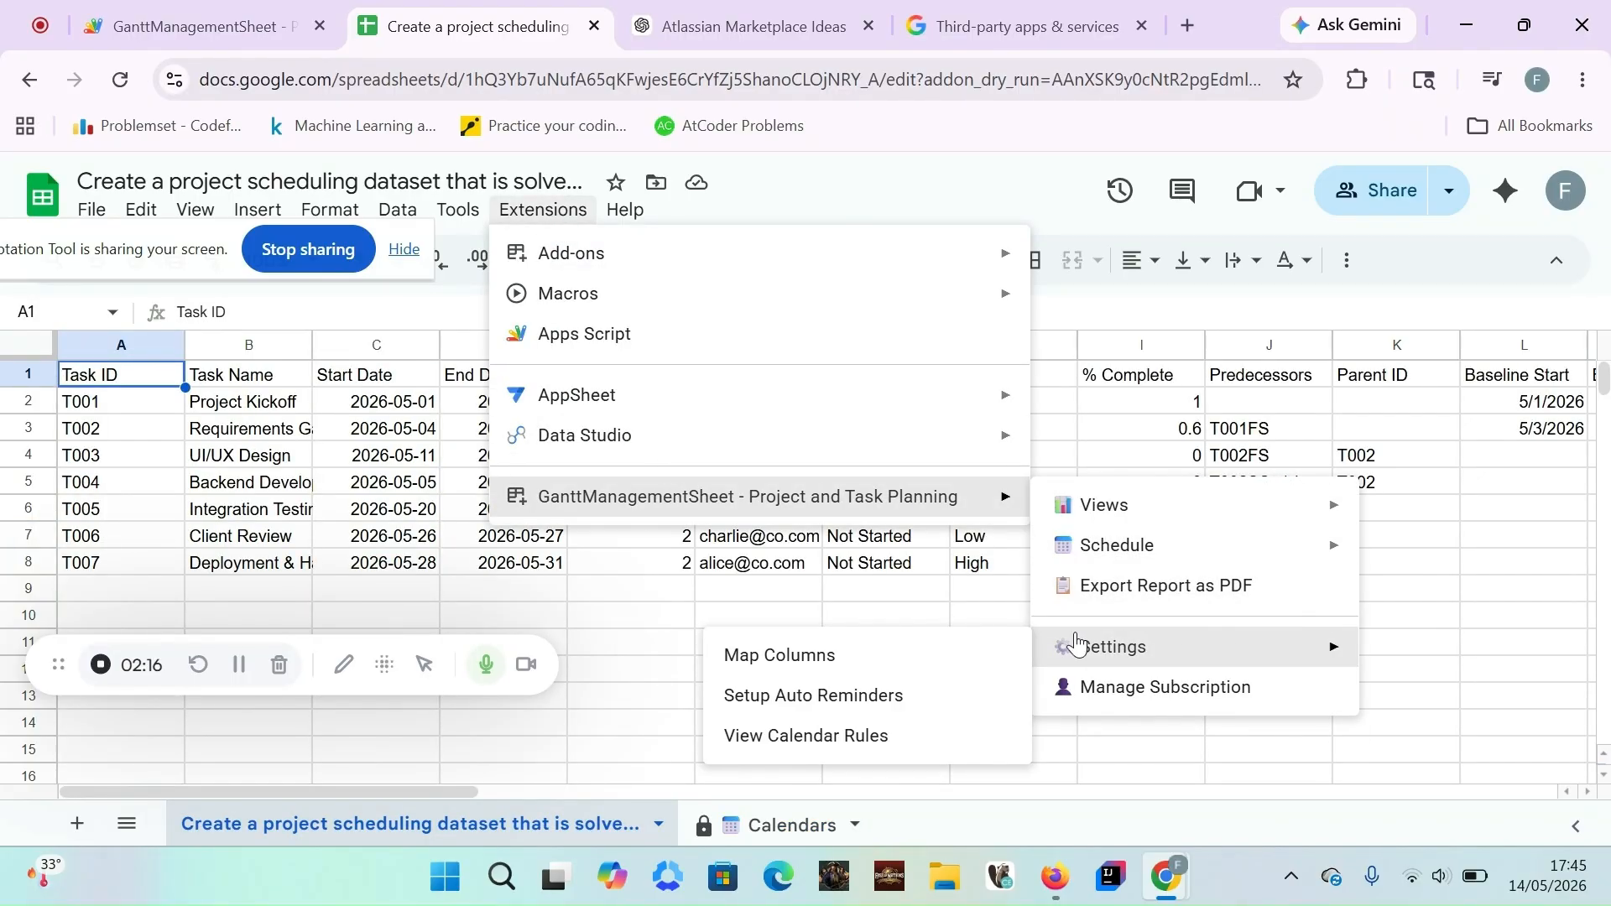
left_click(914, 659)
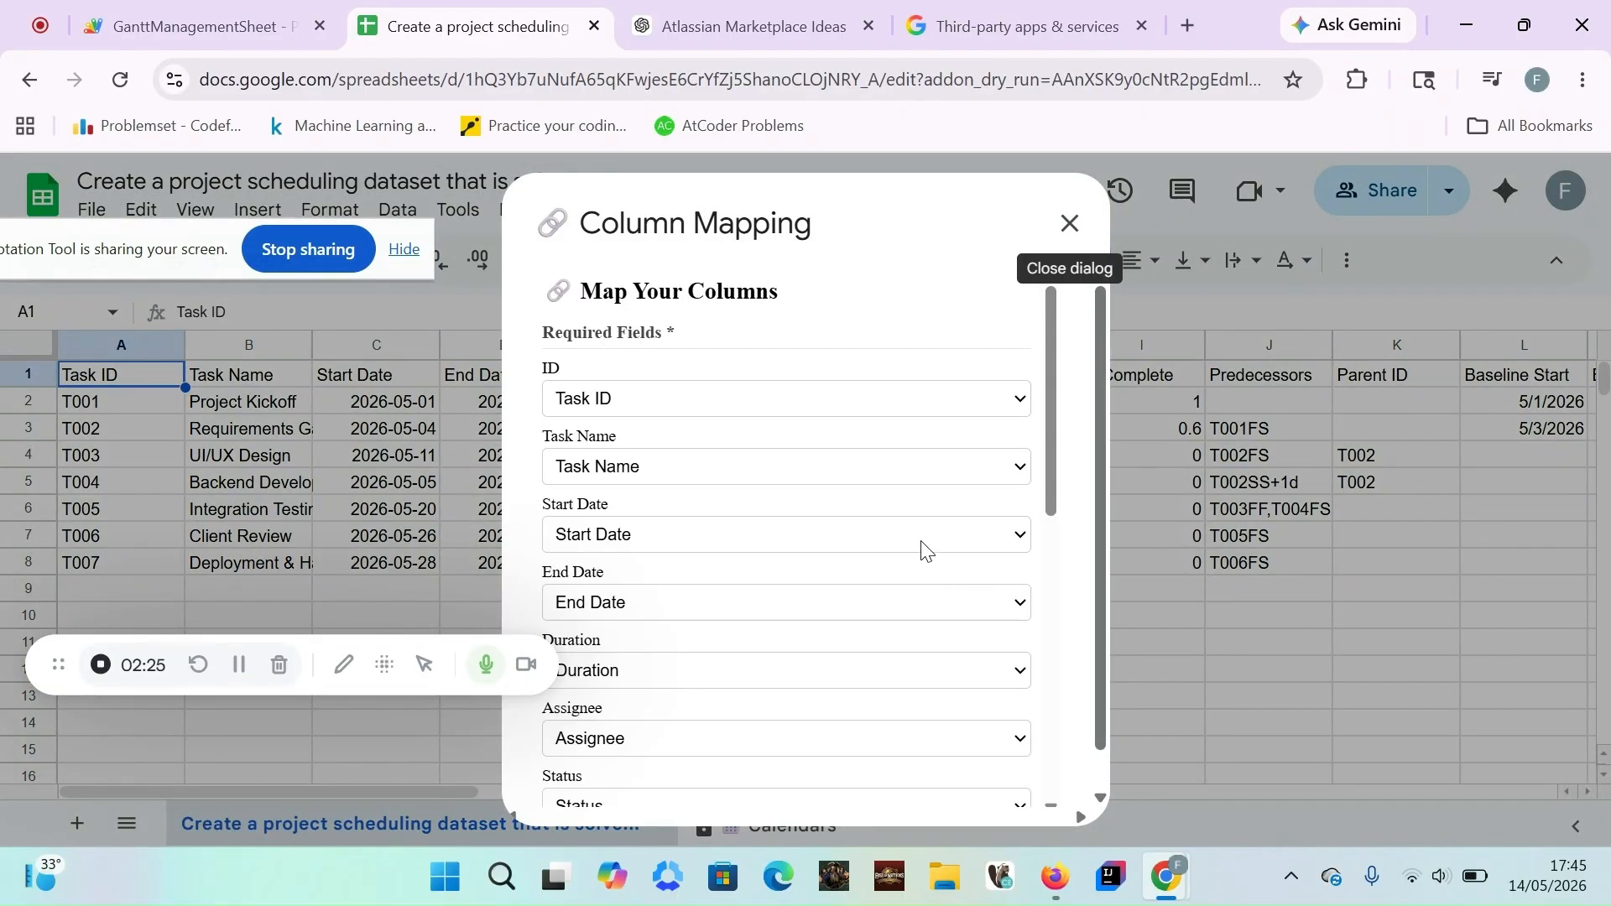
Examine which sheet columns are assigned to the required and optional fields in the column mapping
scroll(923, 549, "down", 5)
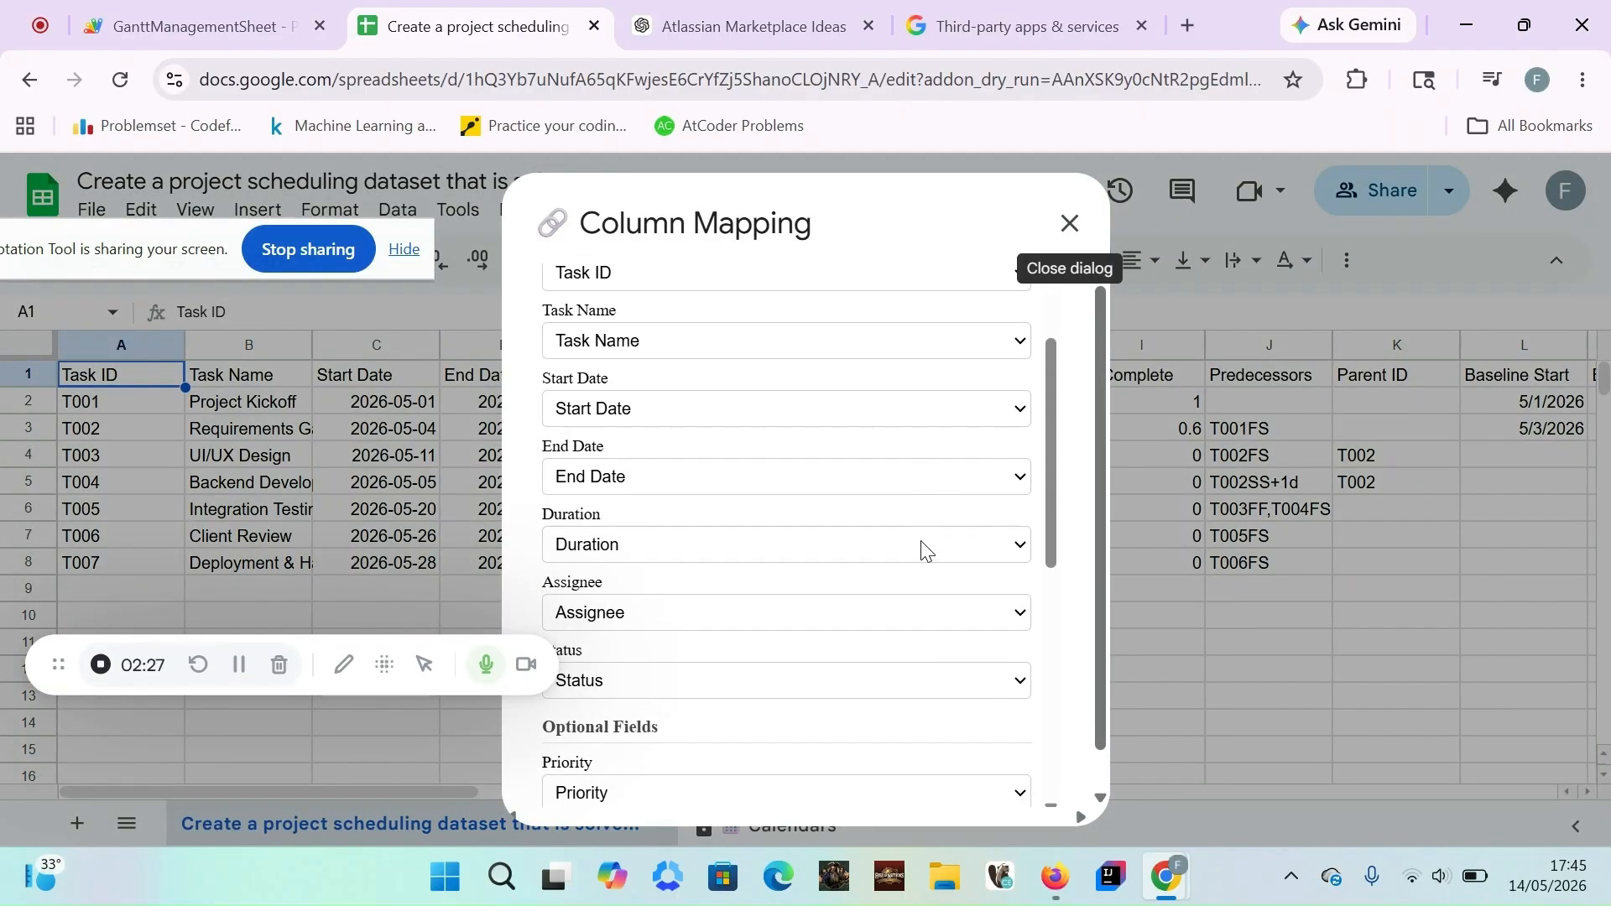
scroll(923, 550, "down", 2)
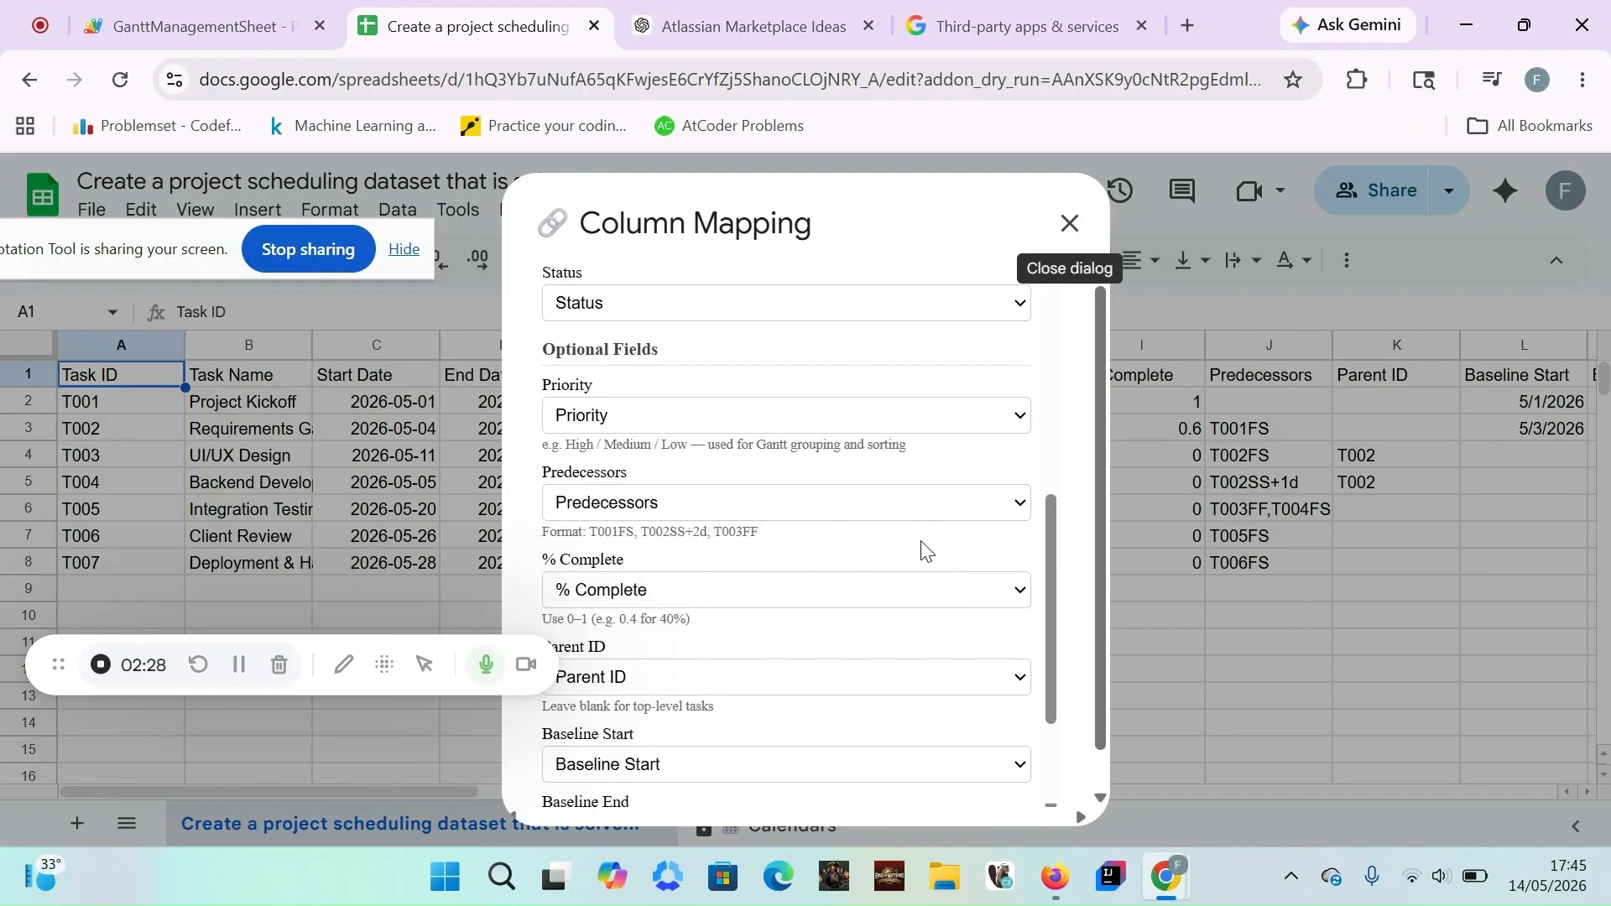
scroll(923, 549, "down", 2)
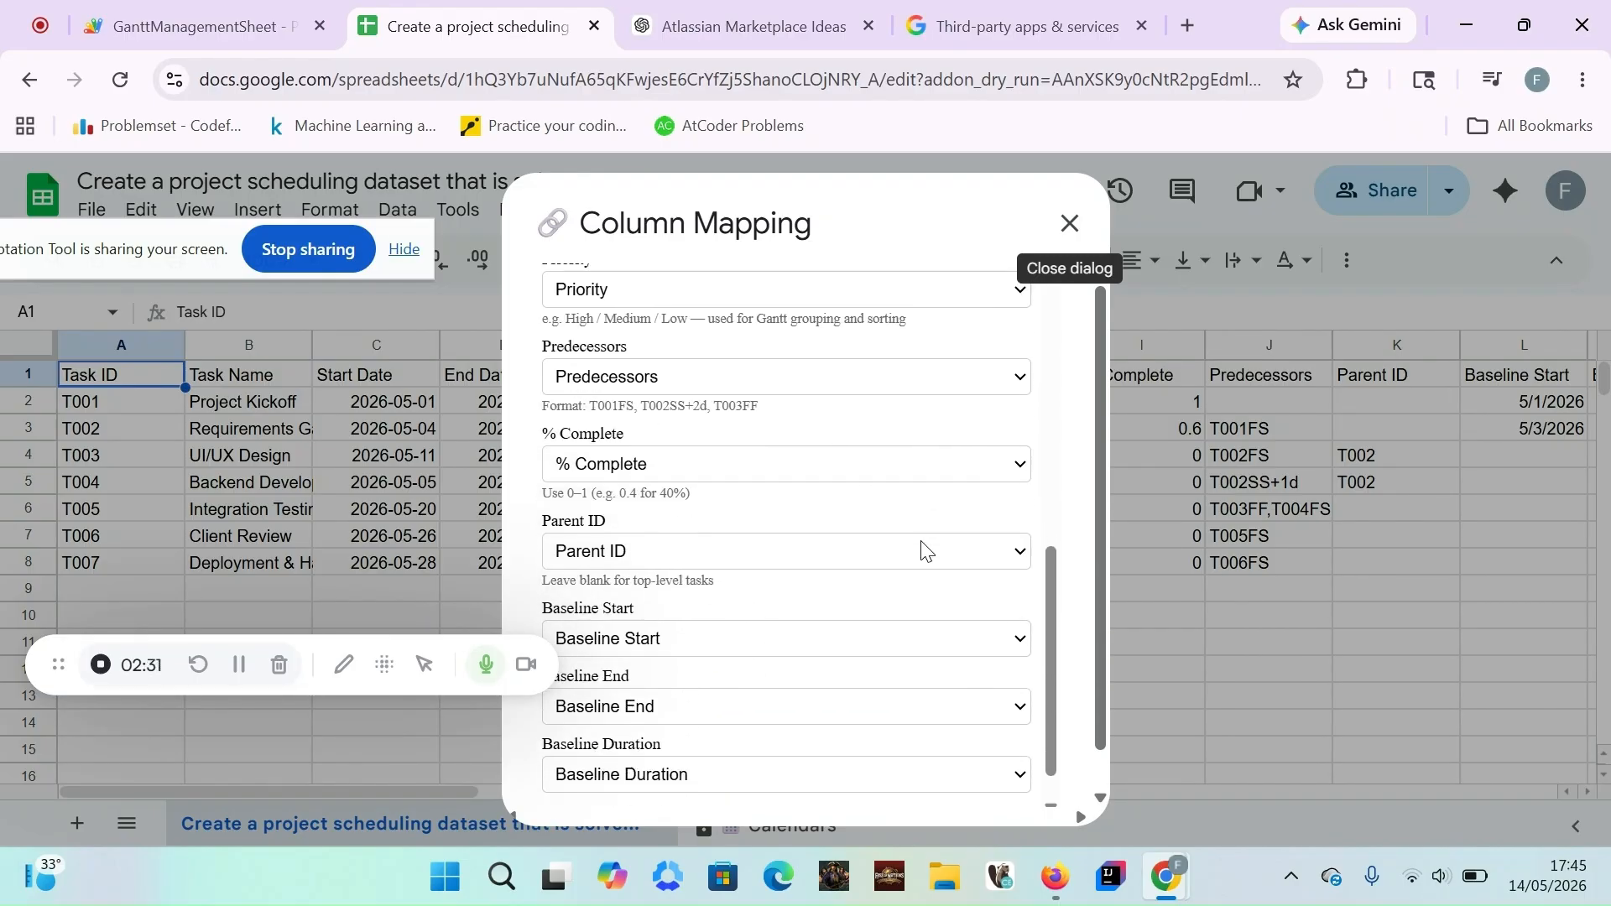
scroll(922, 549, "up", 9)
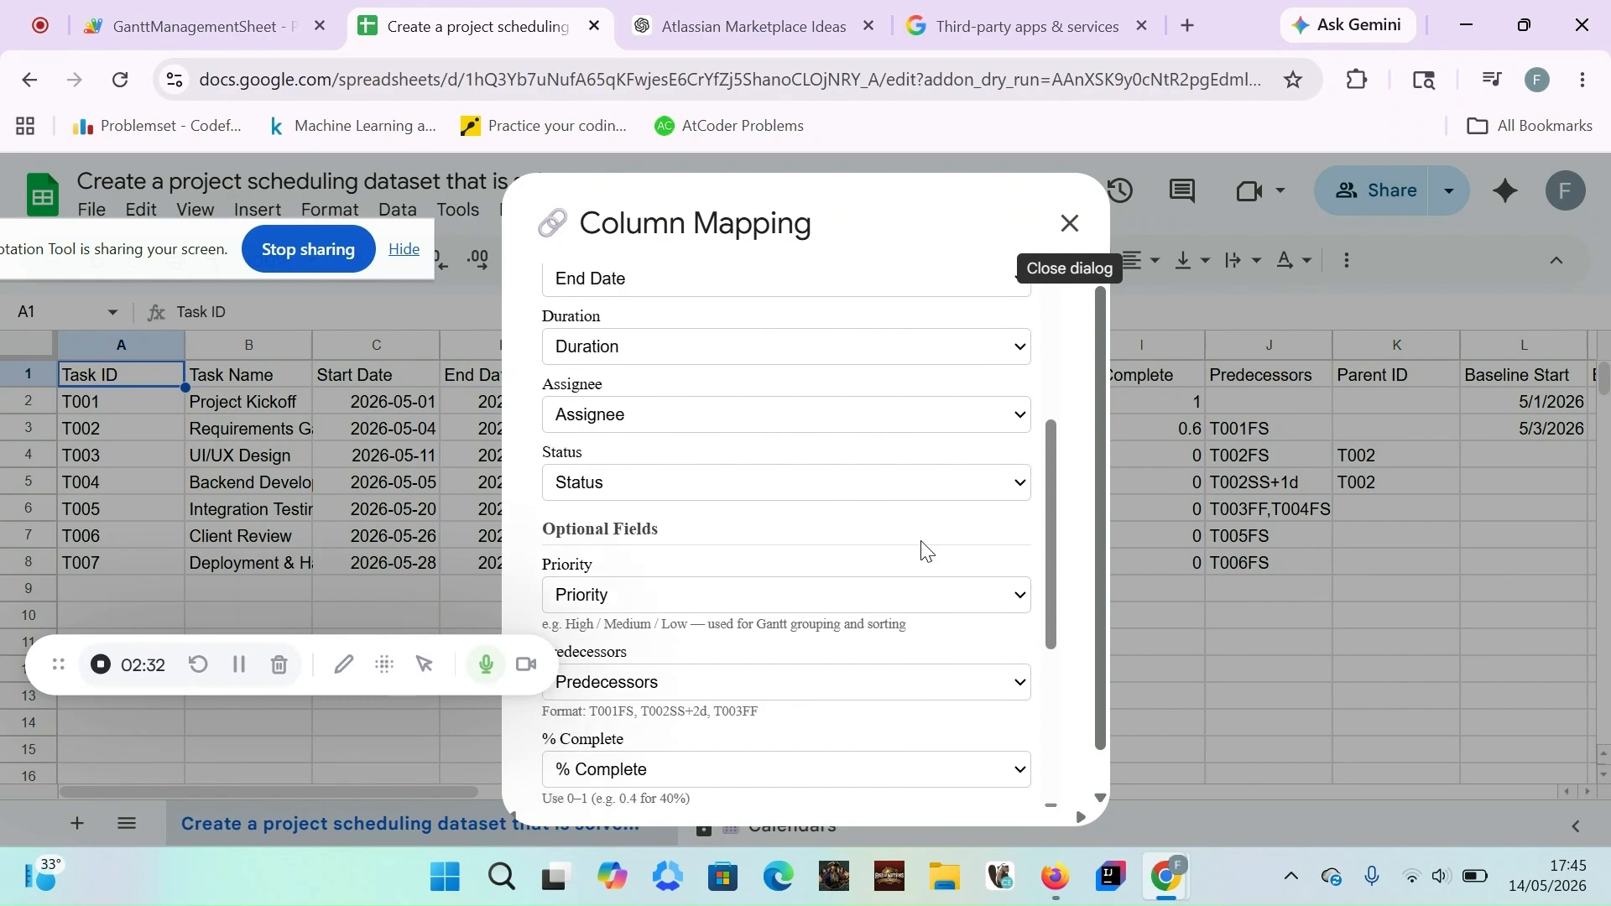
scroll(758, 448, "up", 2)
scroll(781, 445, "down", 2)
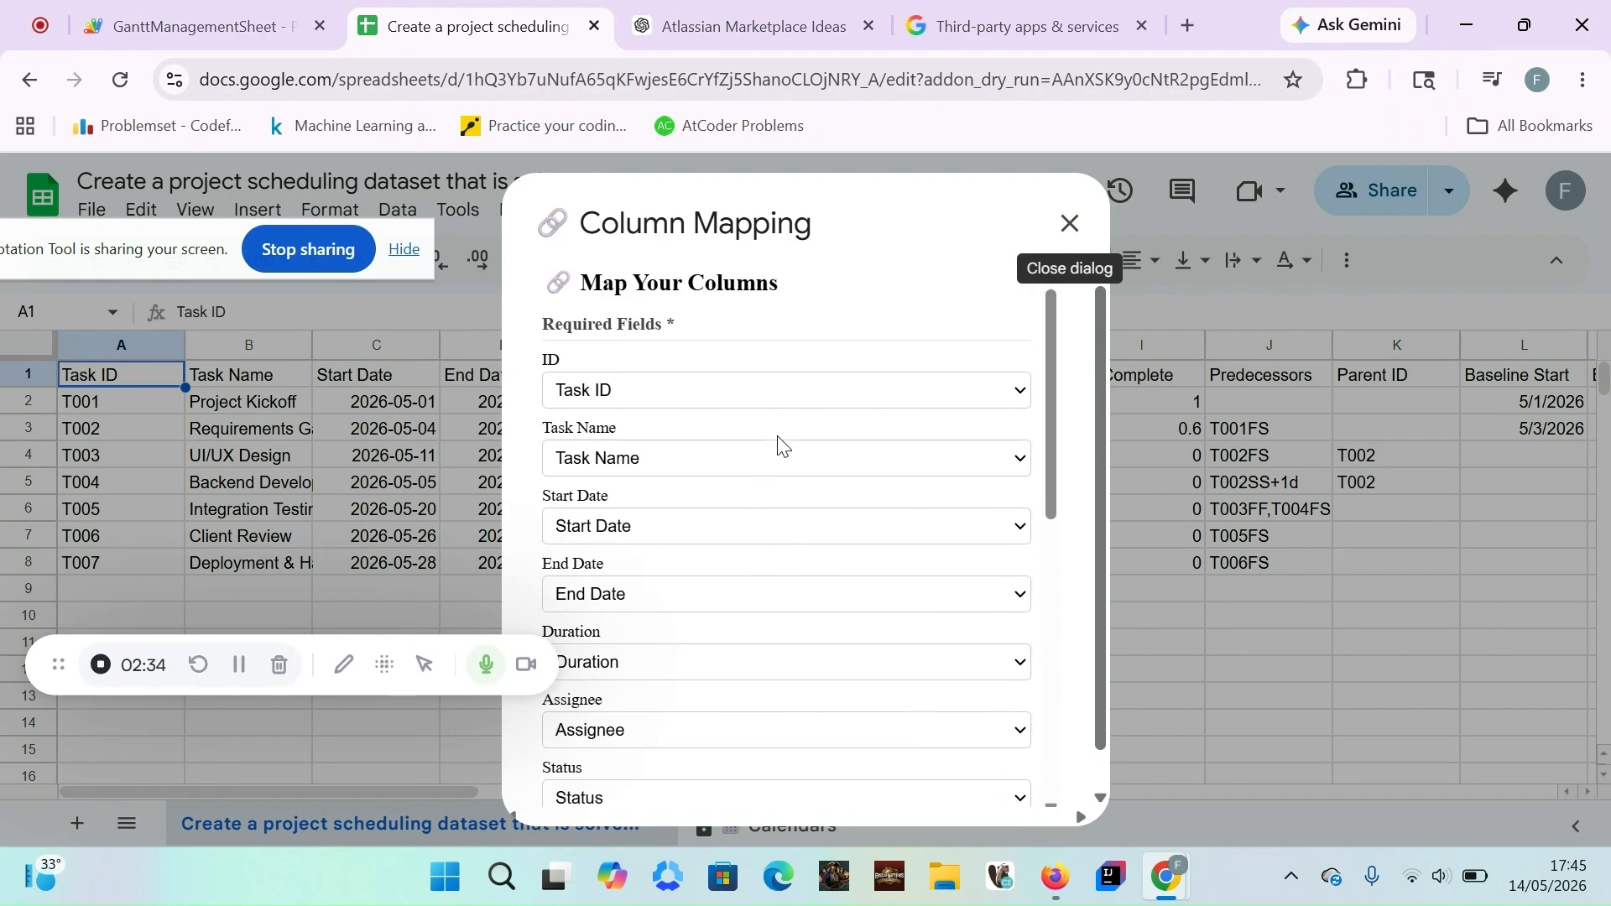
scroll(755, 436, "up", 2)
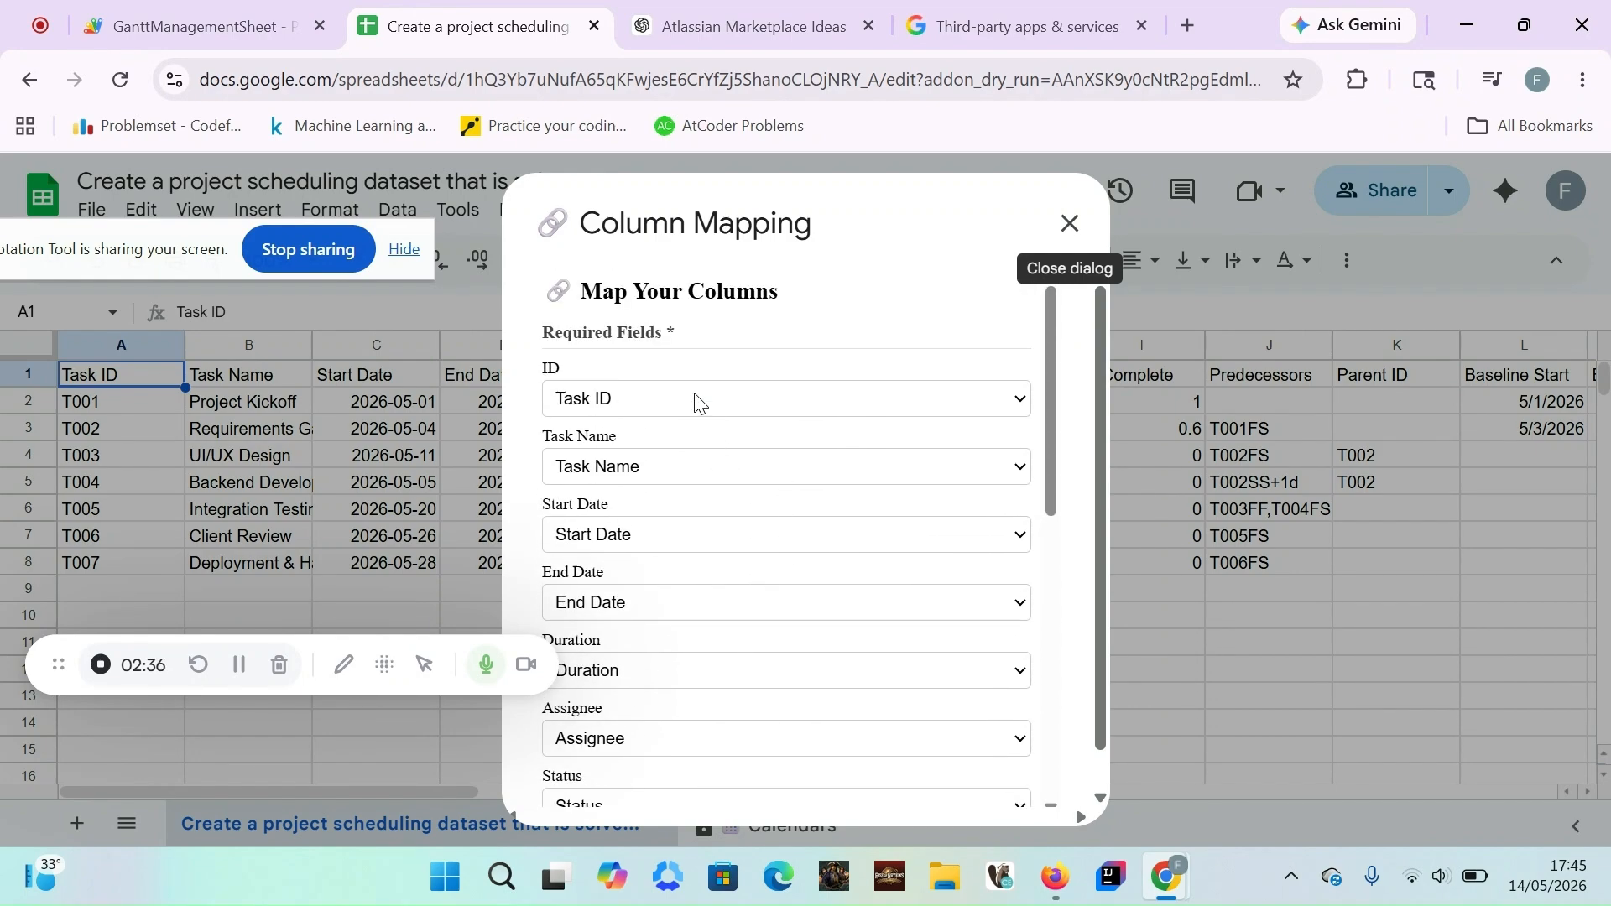
scroll(798, 557, "down", 2)
scroll(798, 557, "down", 2)
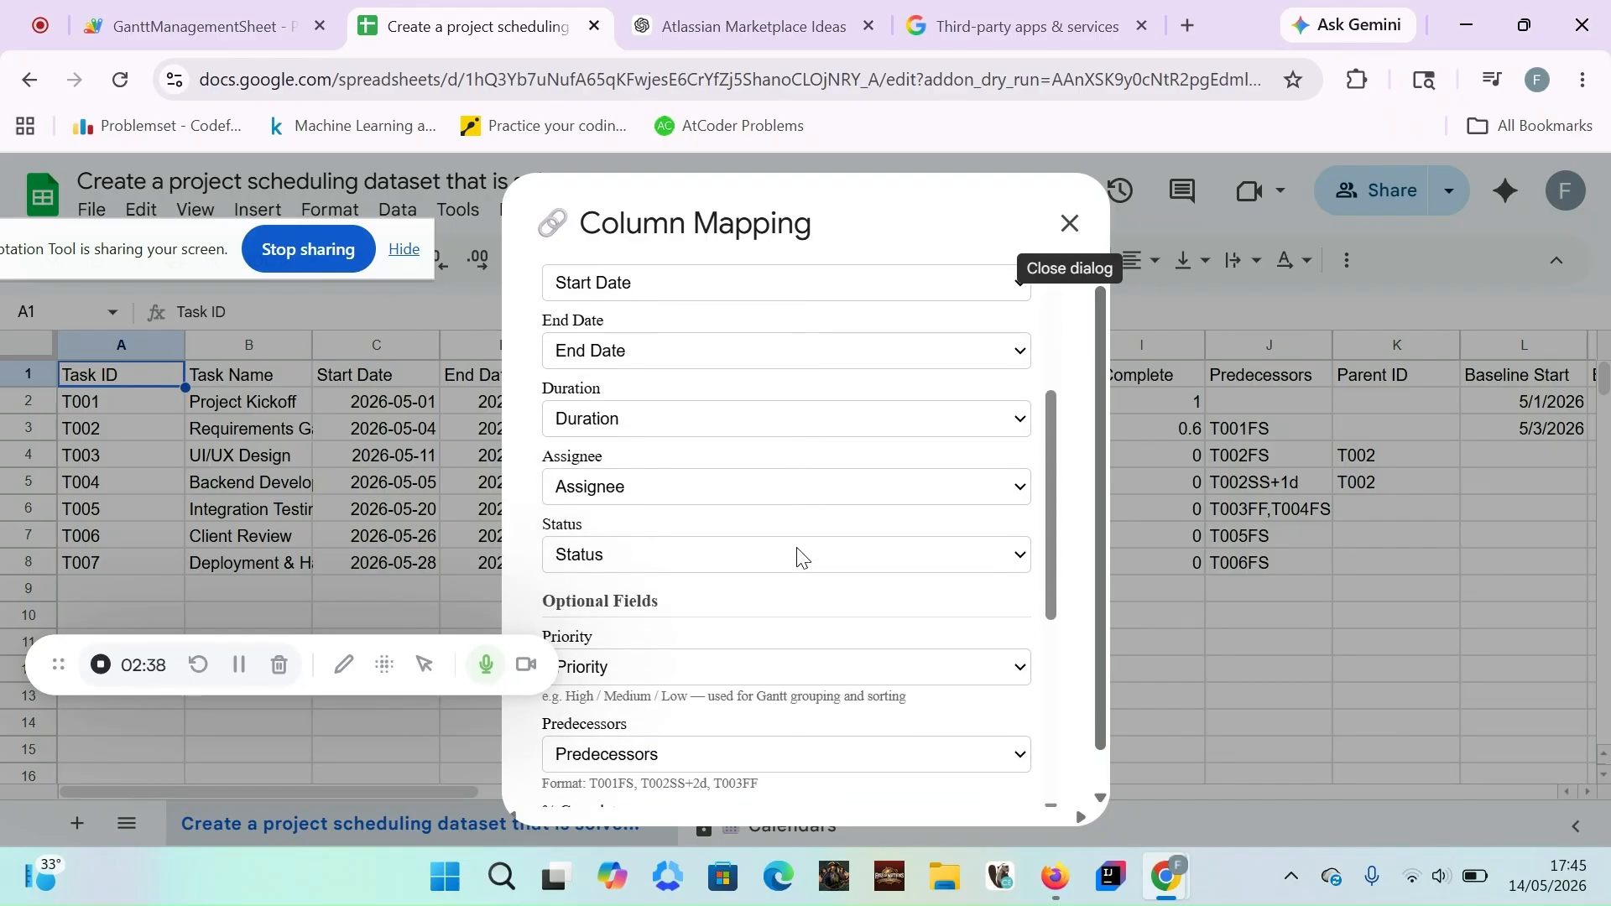
scroll(795, 560, "down", 2)
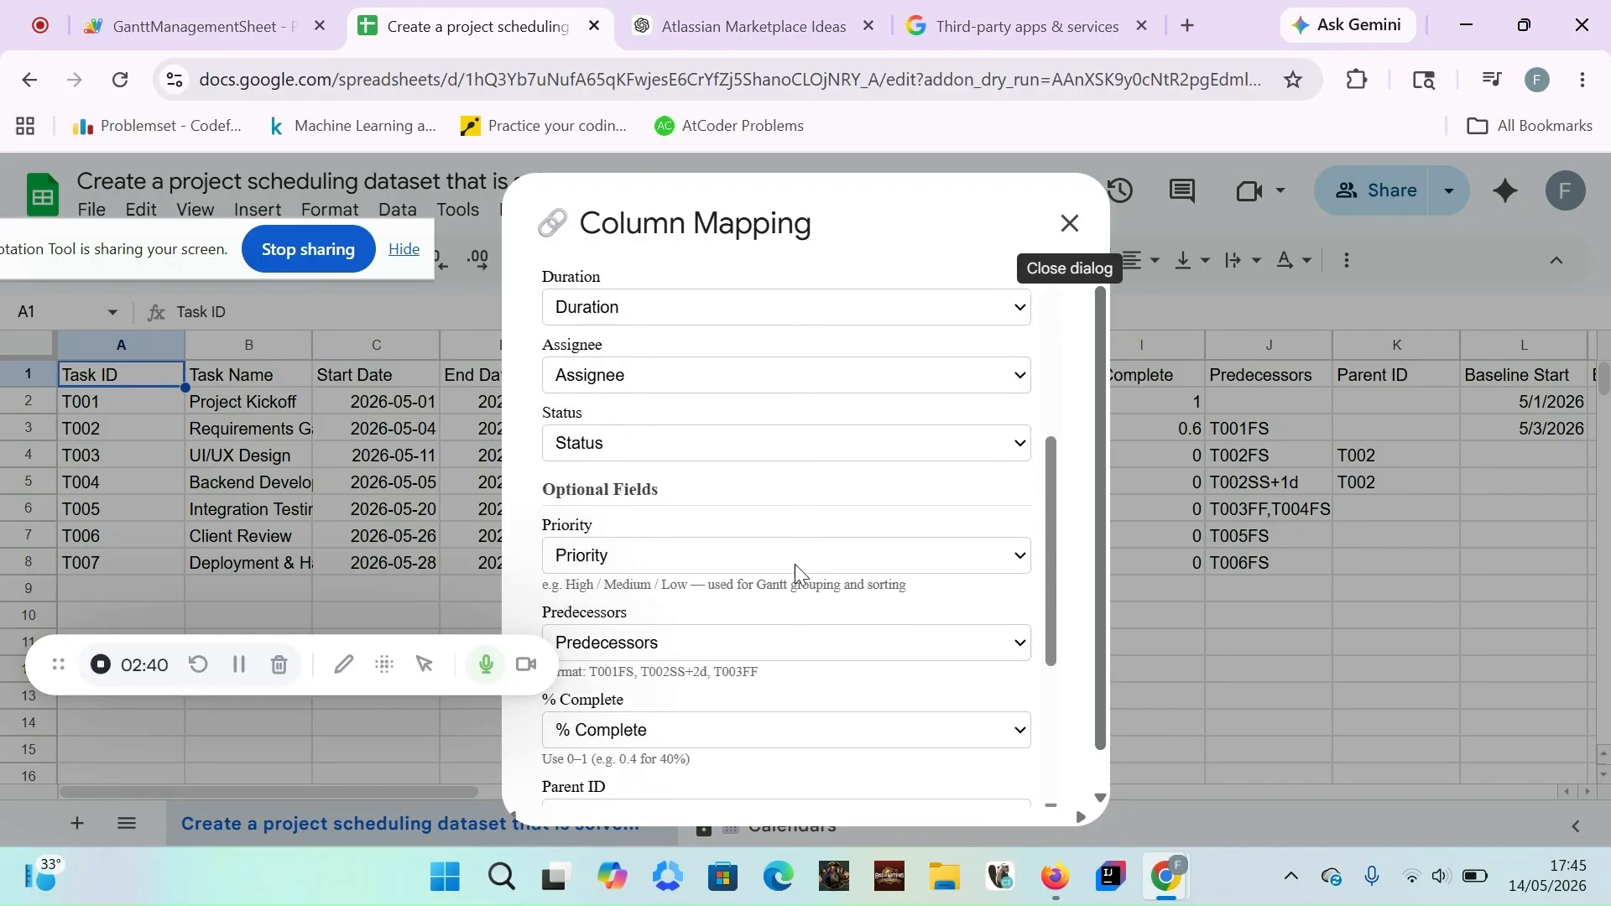
scroll(798, 573, "down", 2)
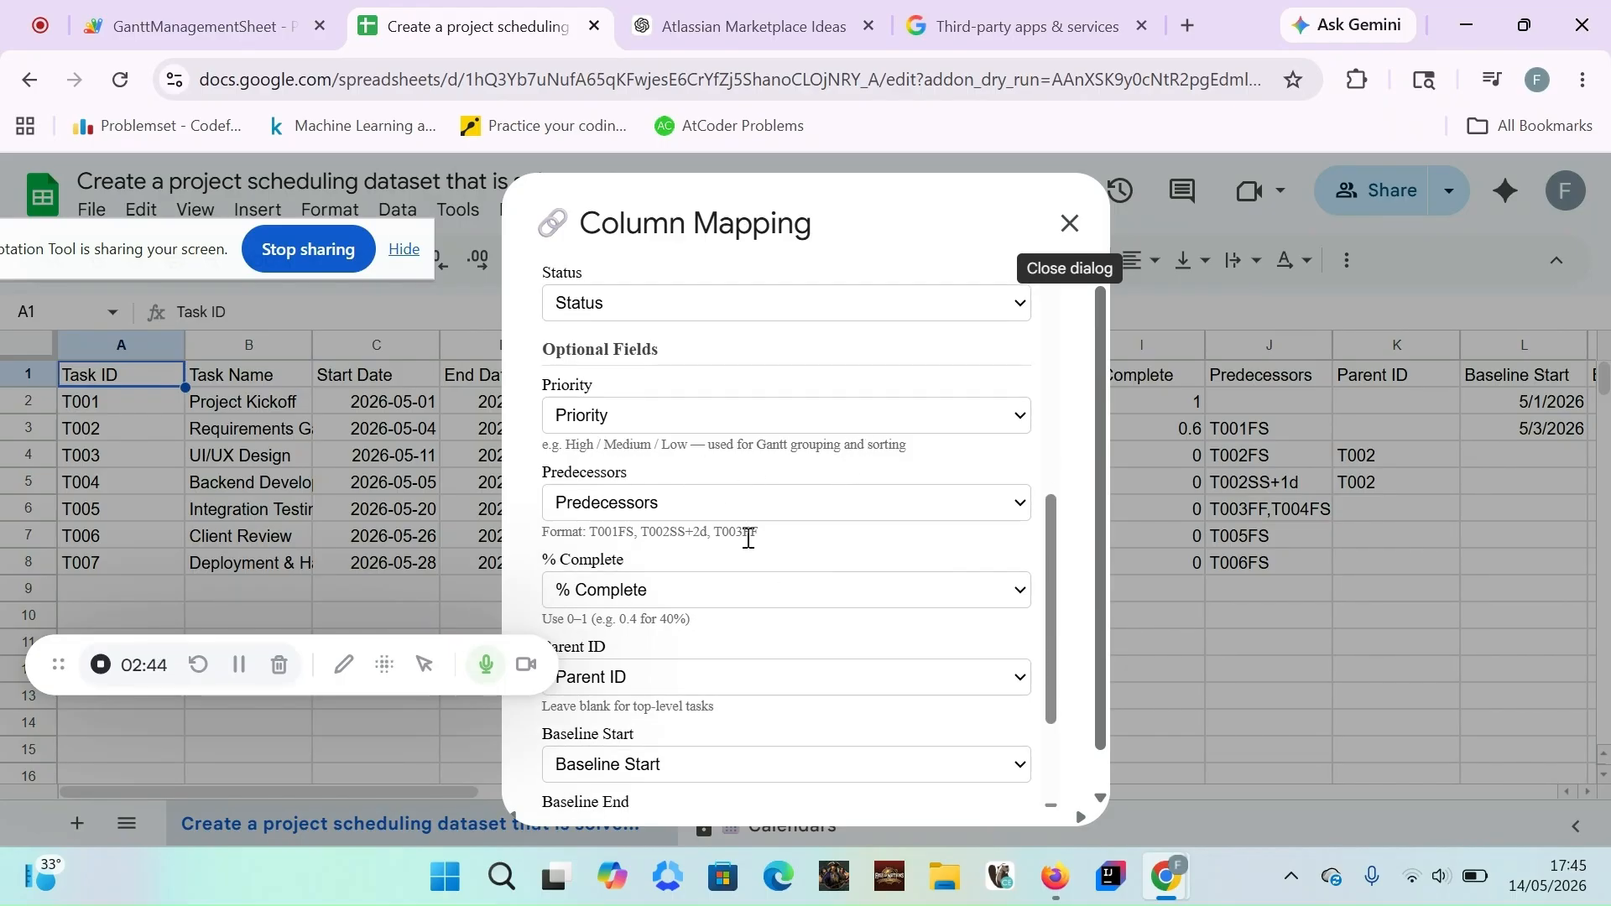
Save the column mapping with the columns as assigned, including the baseline fields
scroll(782, 607, "down", 1)
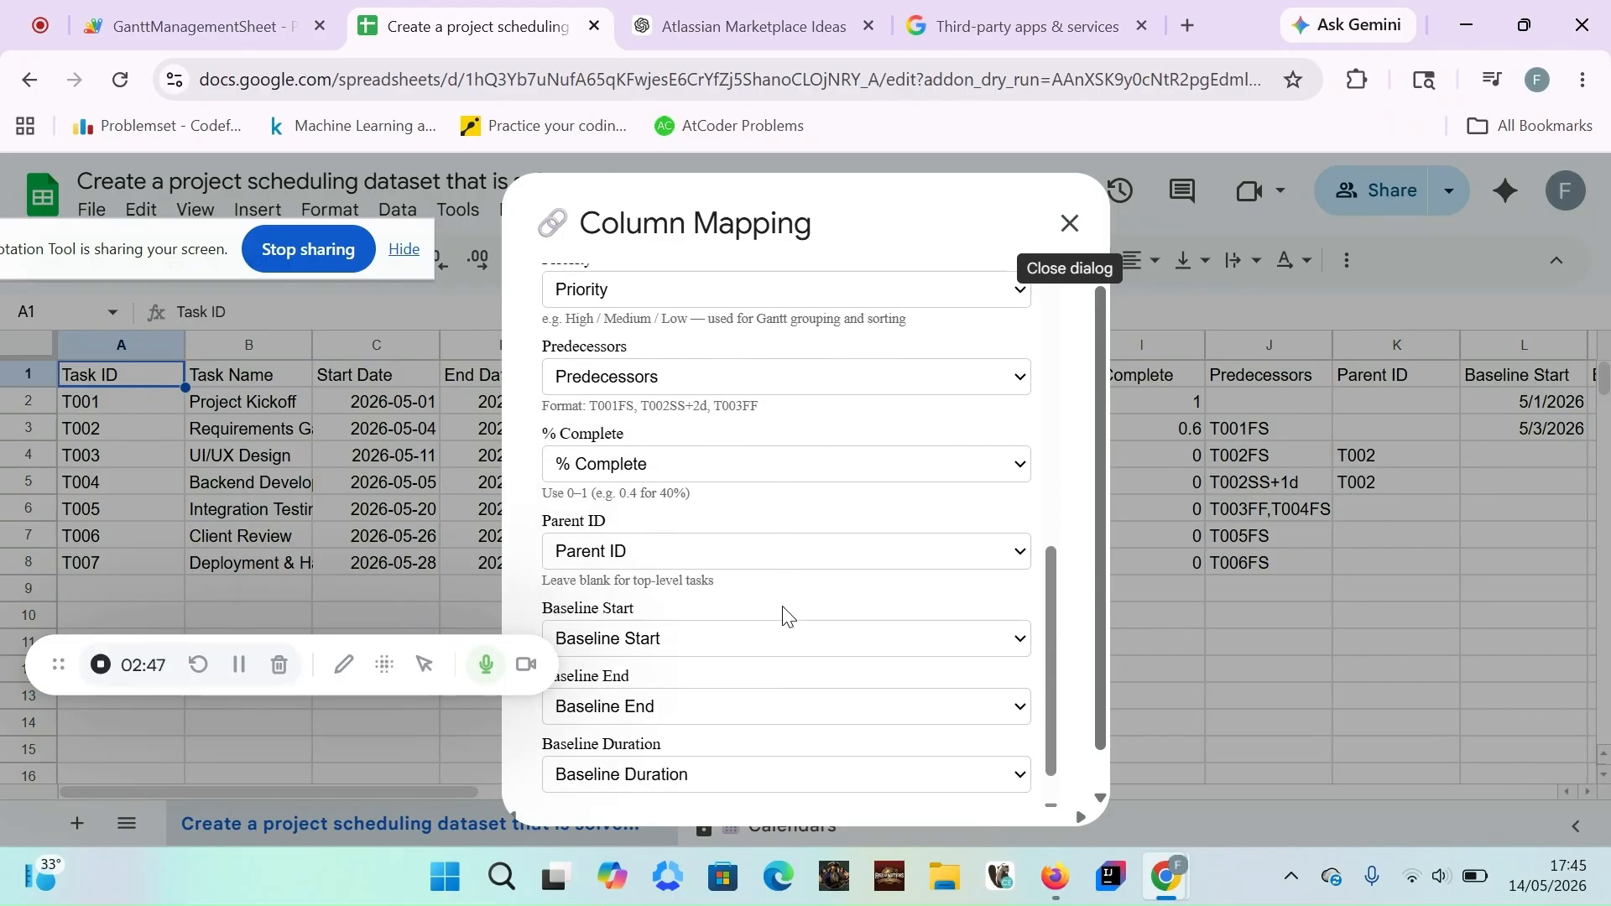
scroll(785, 619, "down", 1)
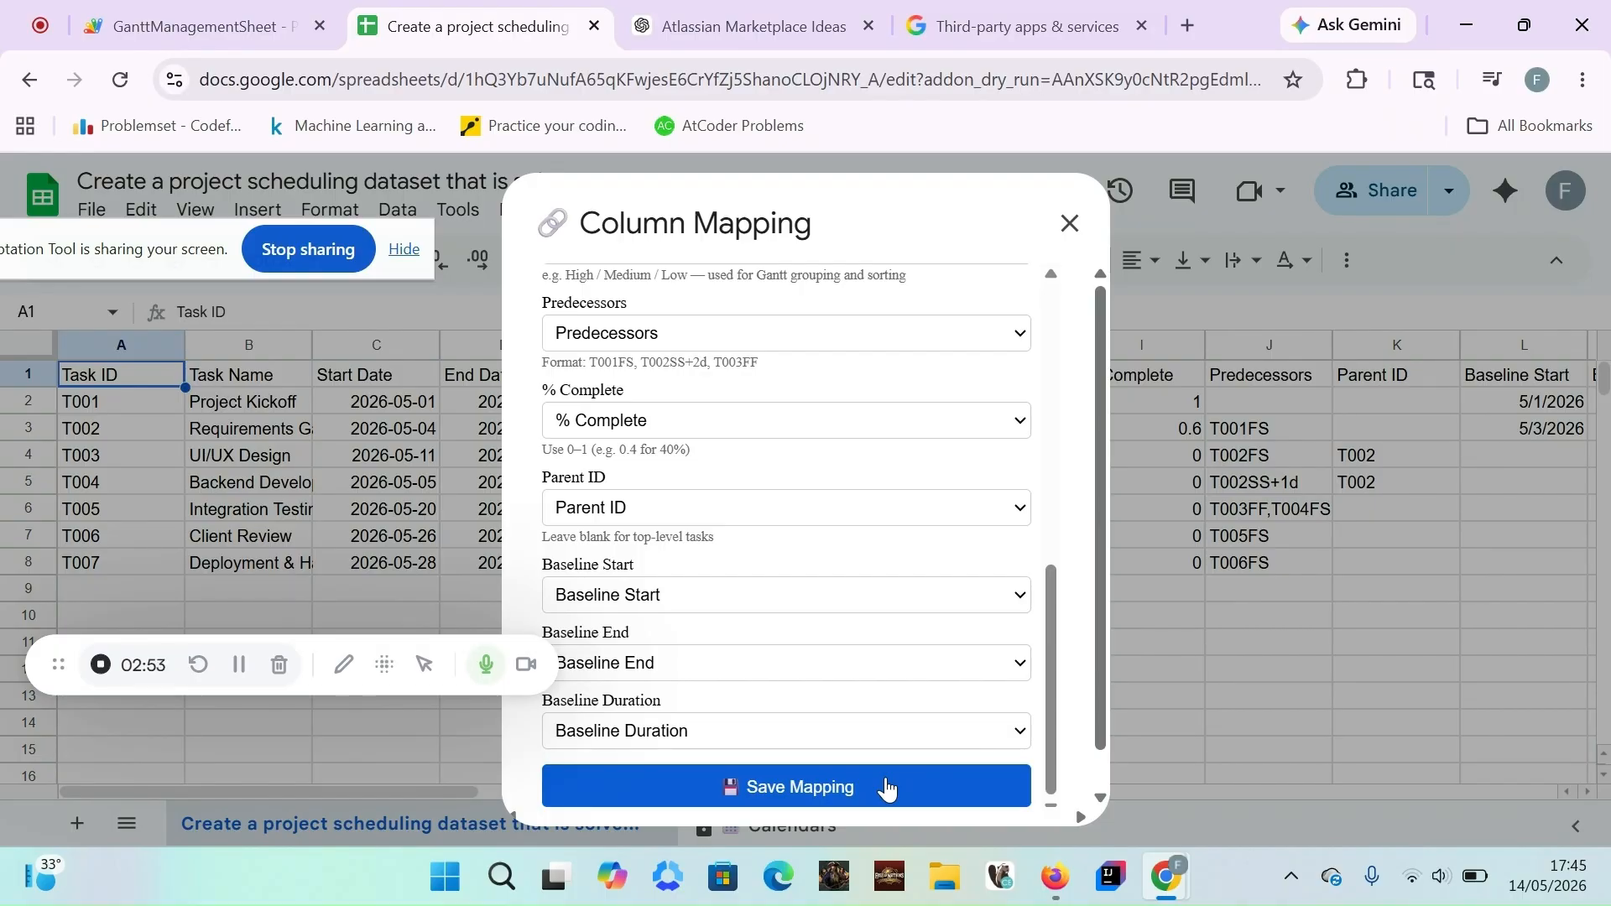
left_click(970, 786)
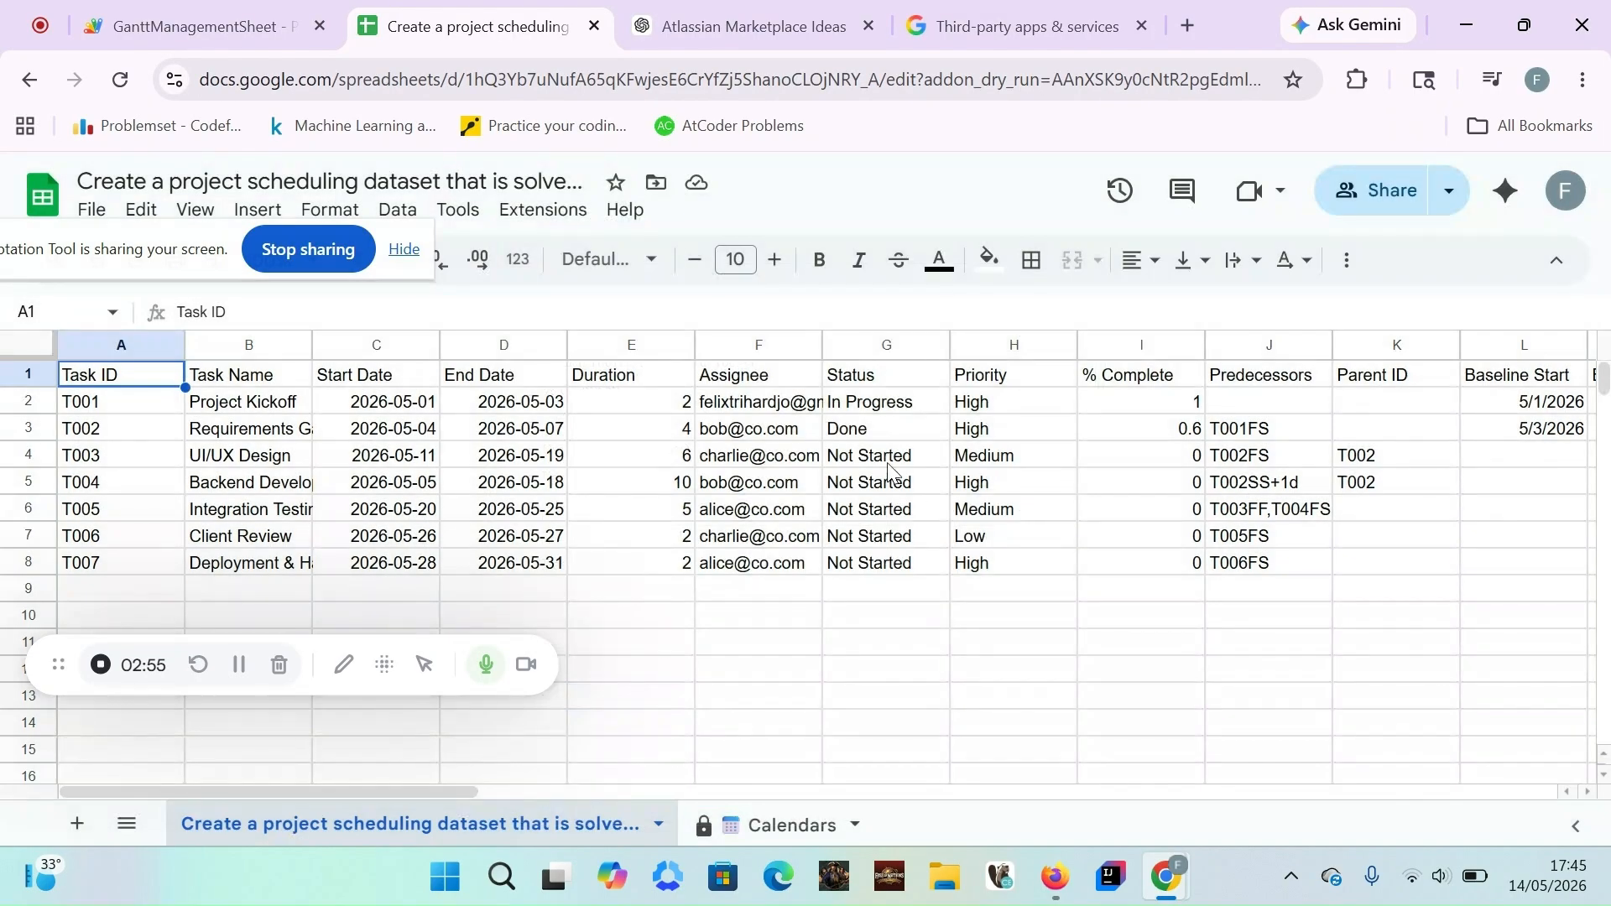
Open the GanttManagementSheet Gantt Chart view for the project tasks and uncover the chart from the screen-sharing notice
left_click(566, 220)
mouse_move(656, 502)
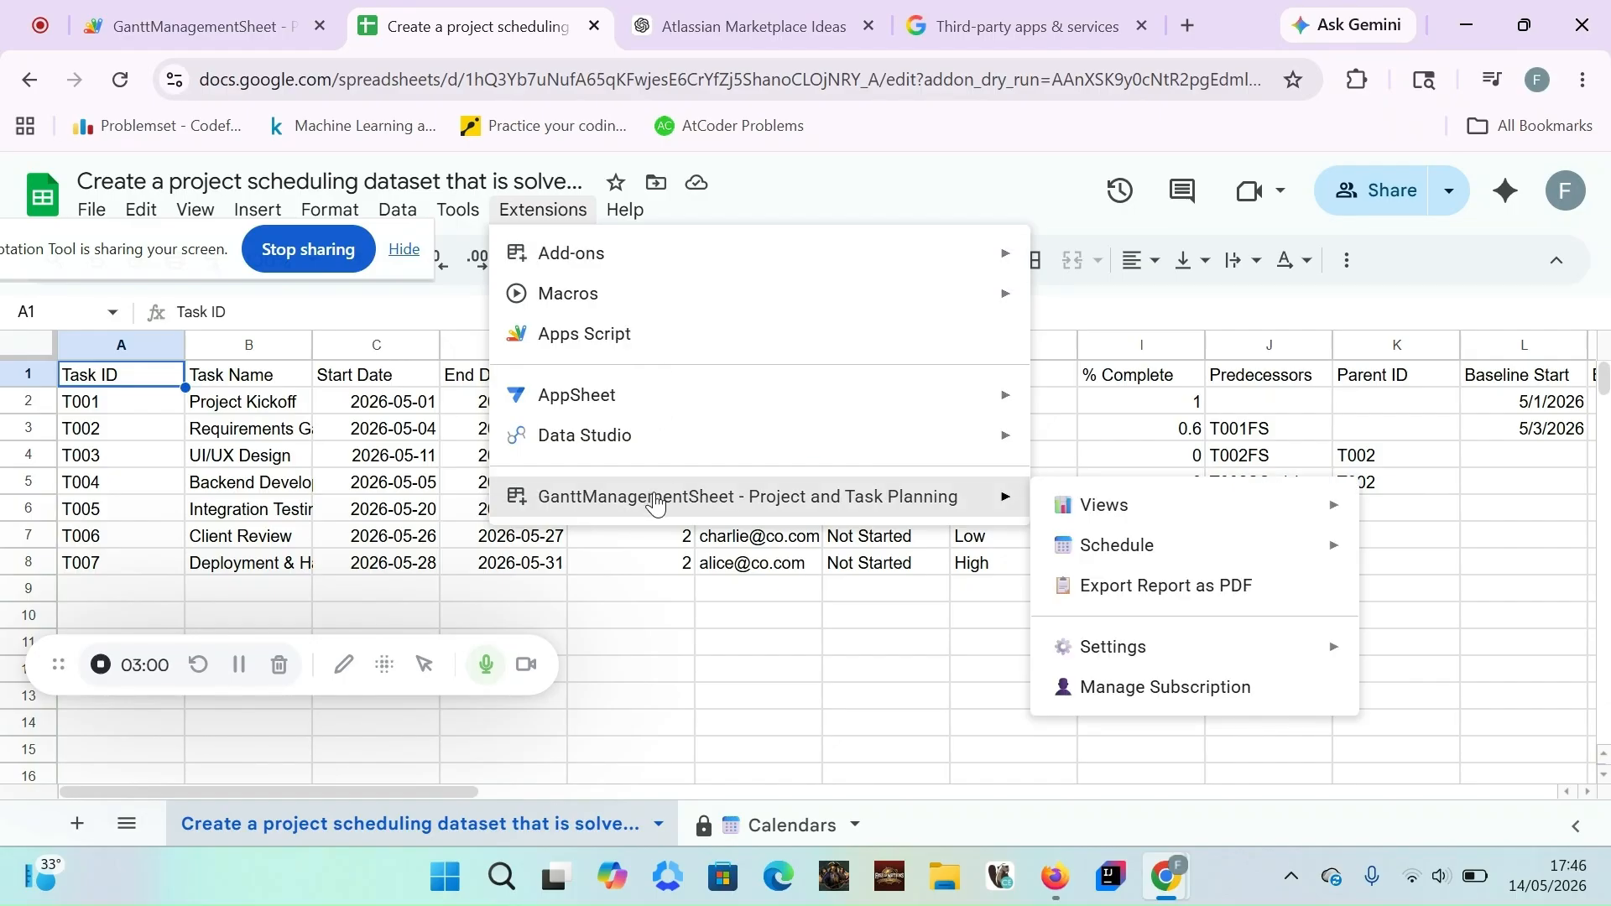
mouse_move(1080, 506)
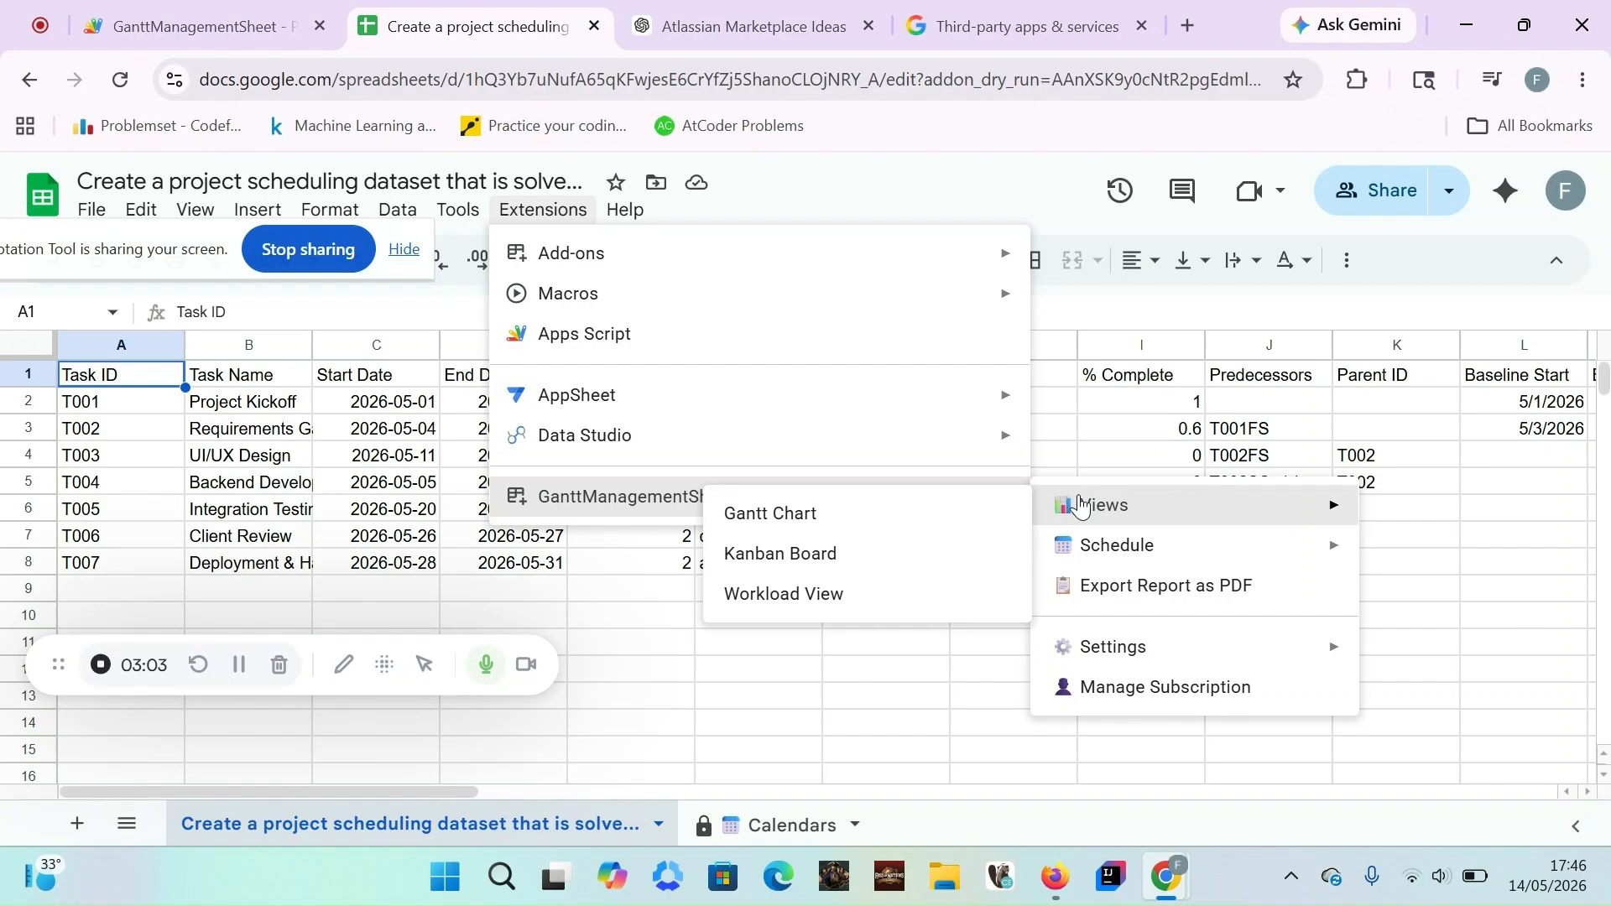
left_click(984, 519)
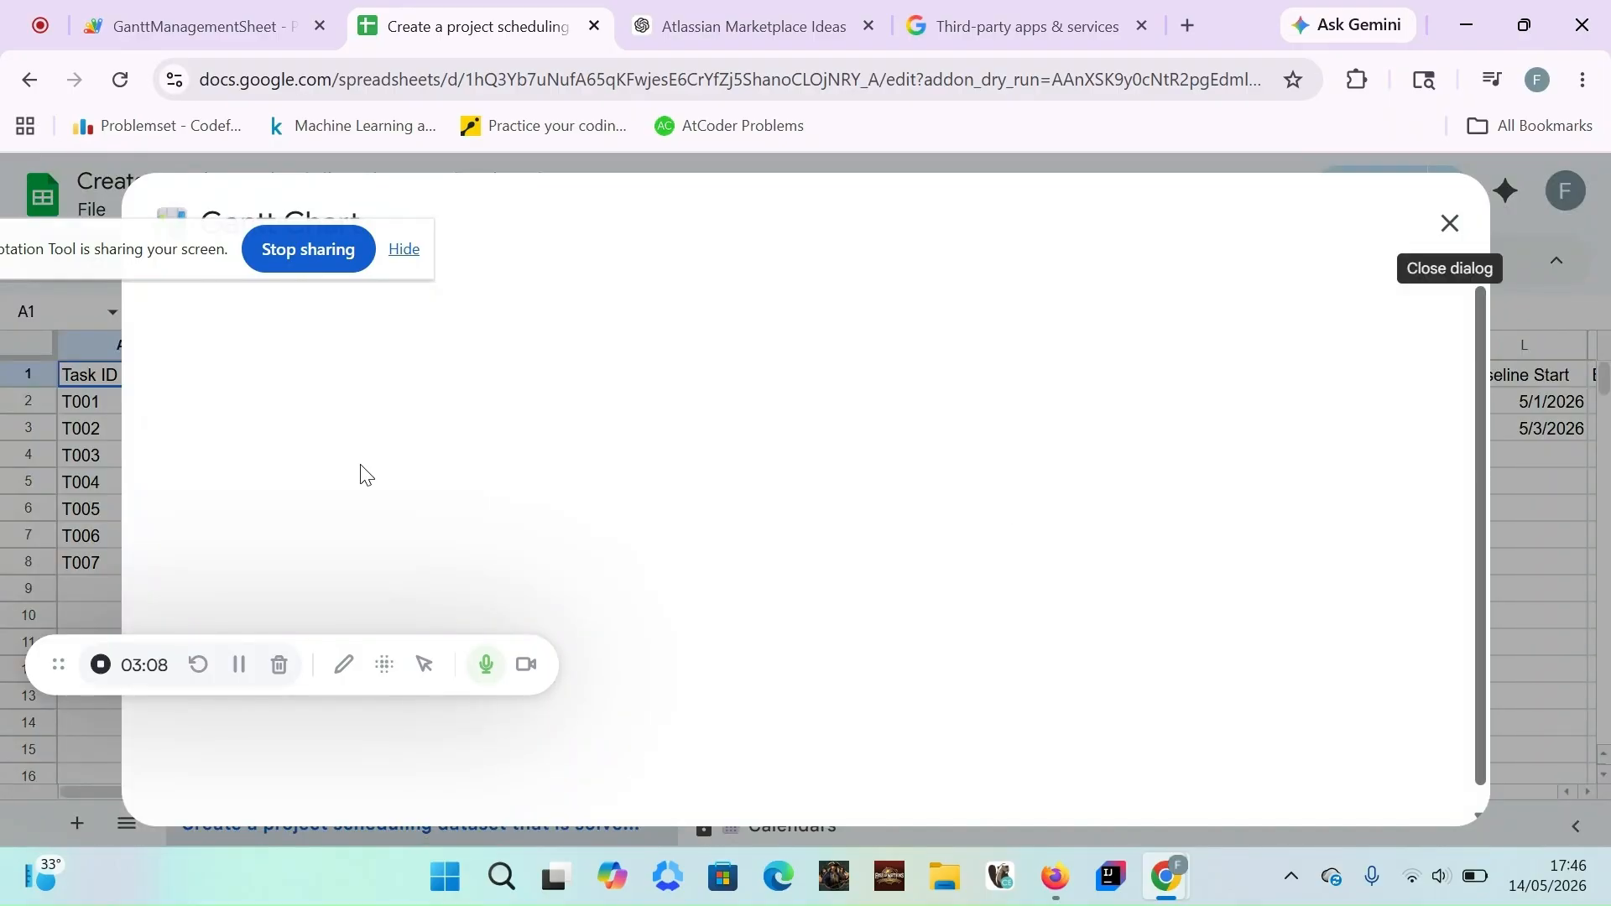
mouse_move(65, 262)
left_mouse_down()
mouse_move(64, 406)
mouse_move(100, 477)
left_mouse_up()
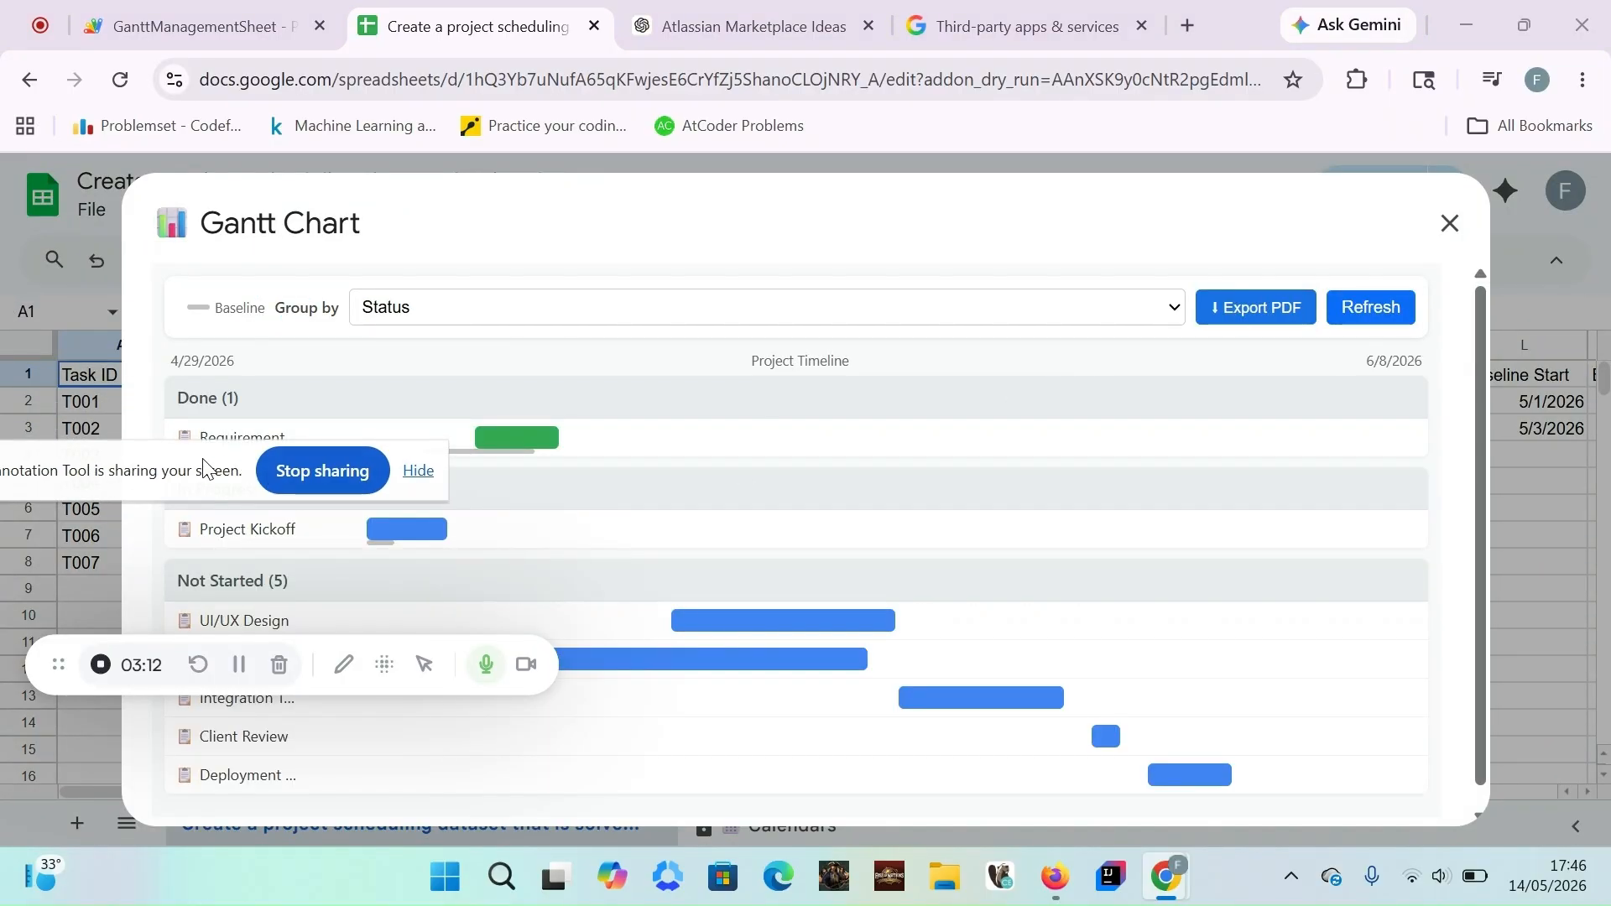
left_click_drag(204, 468, 1011, 222)
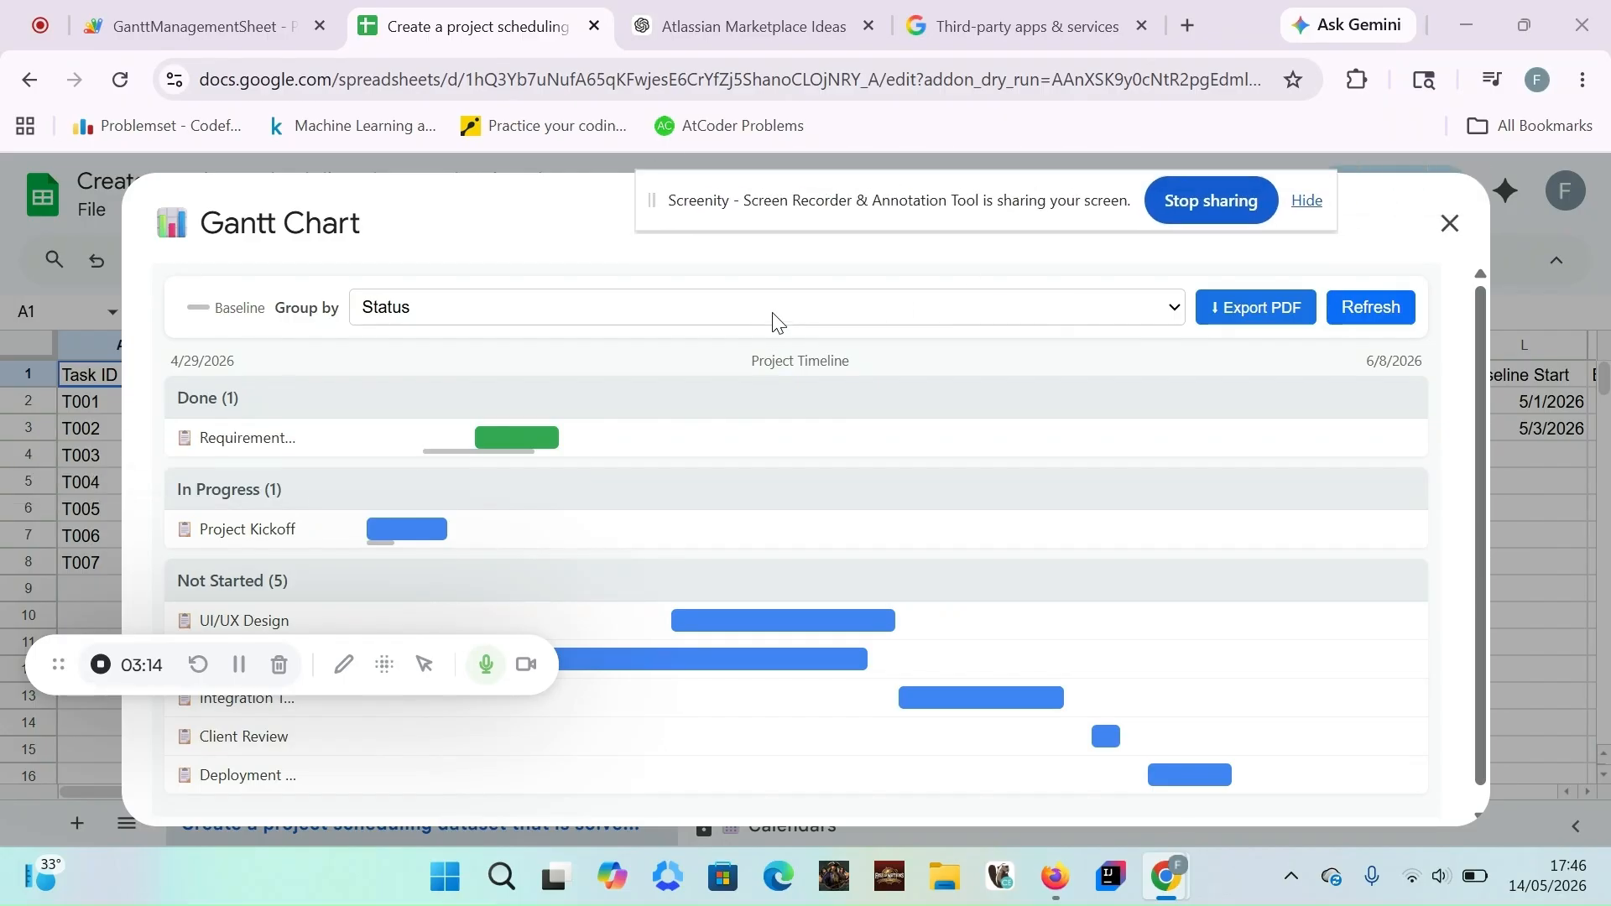
Group the Gantt chart by Priority, regroup it by Assignee, and inspect the details of the Requirements Gathering task
left_click(865, 317)
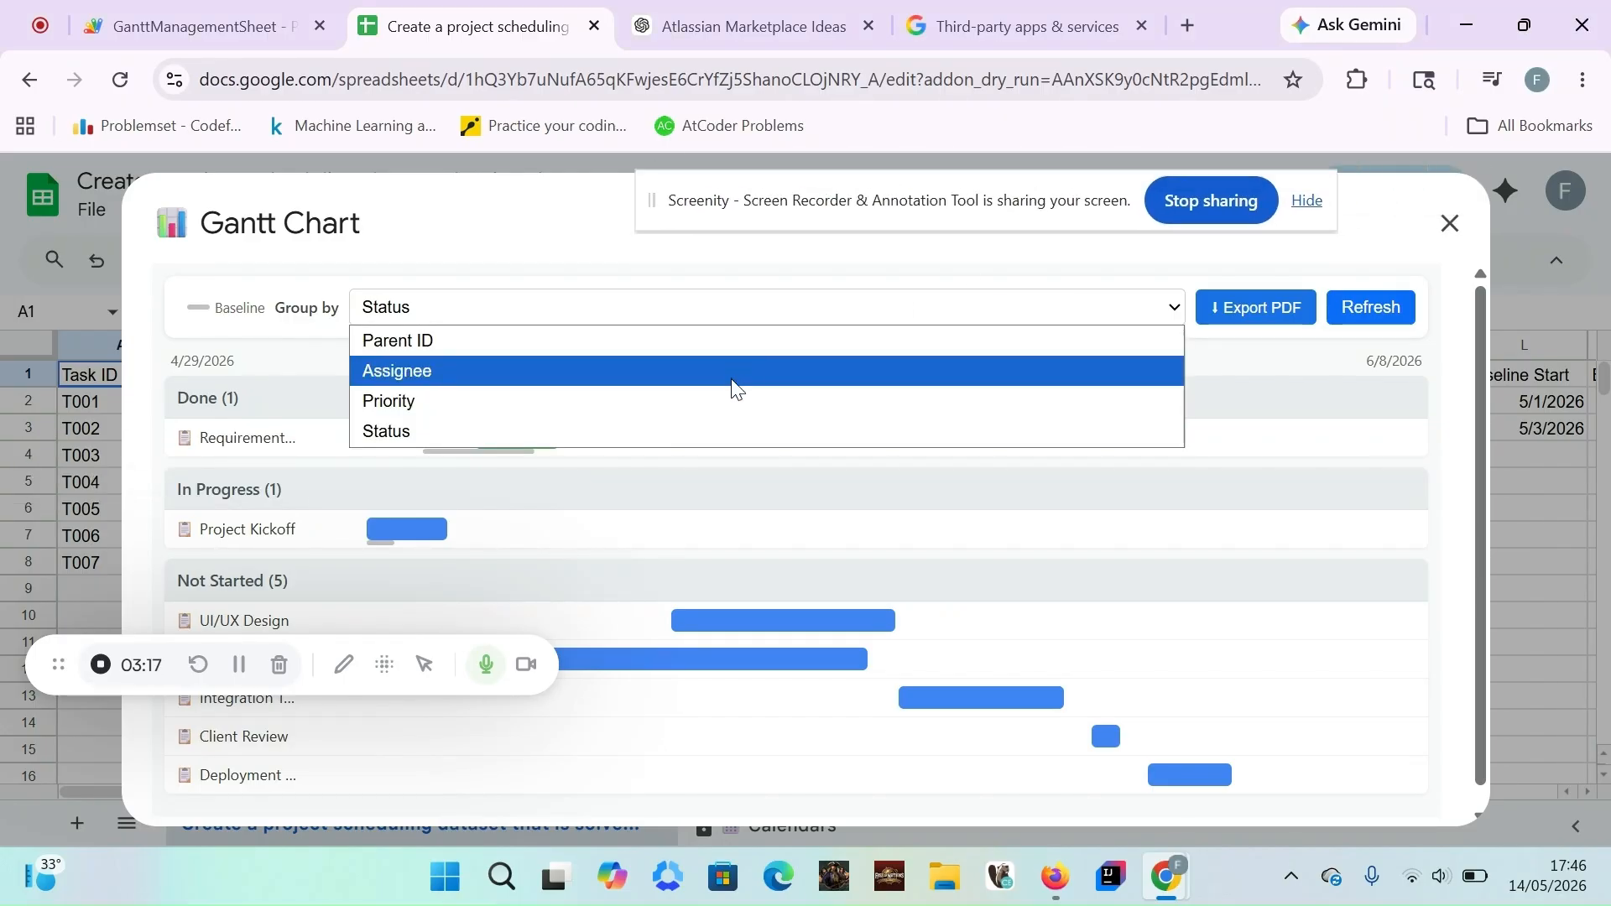
left_click(723, 400)
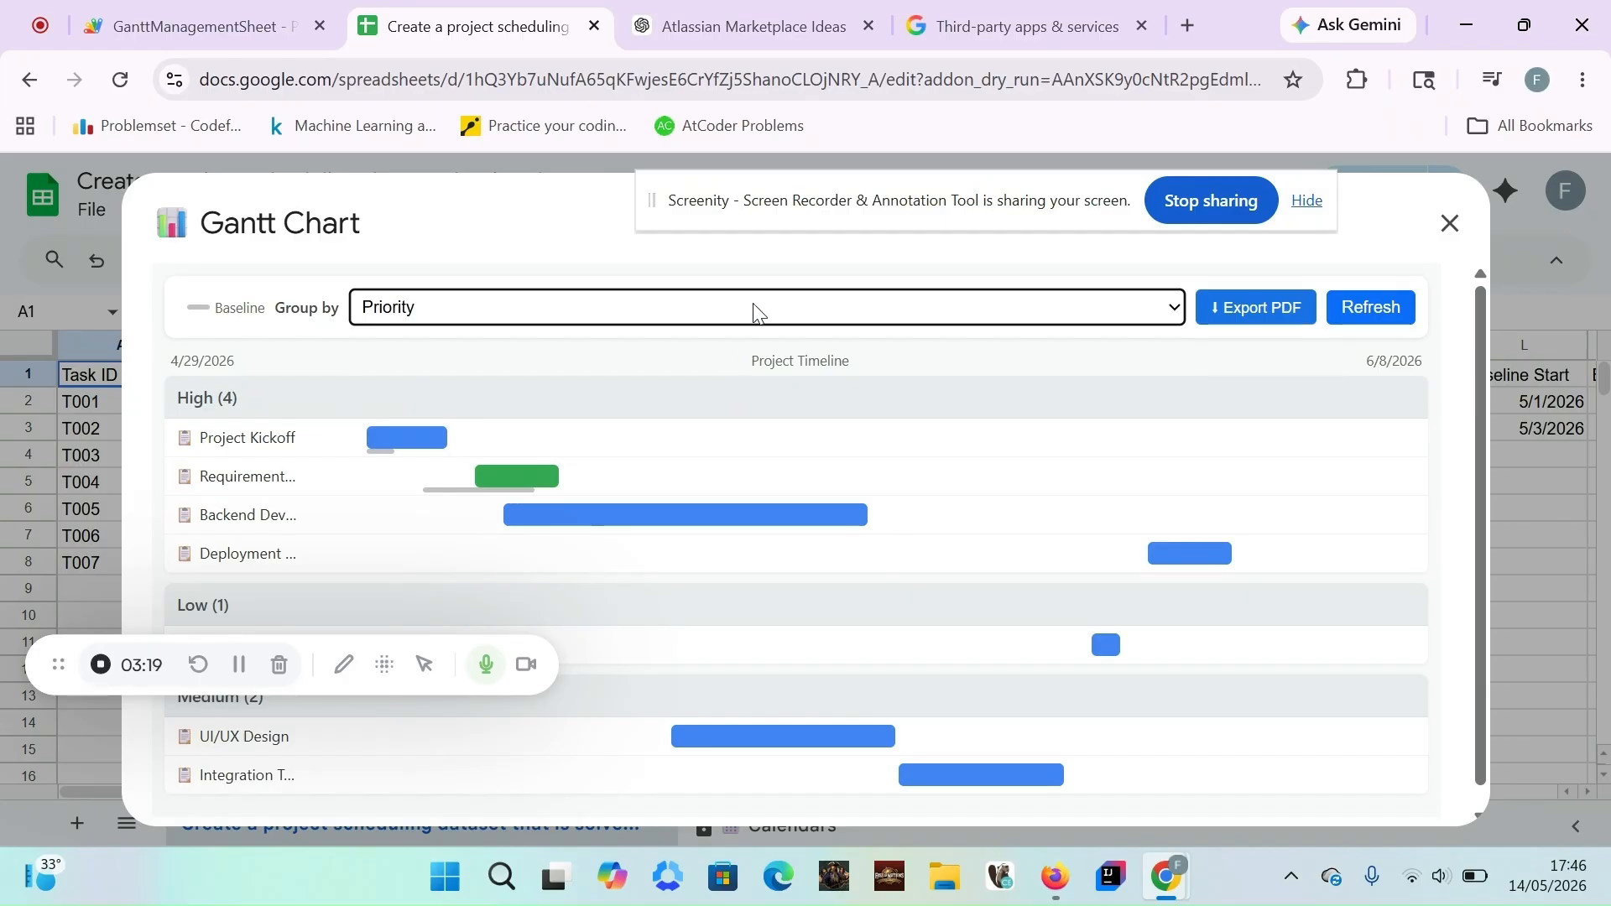
left_click(754, 312)
left_click(708, 379)
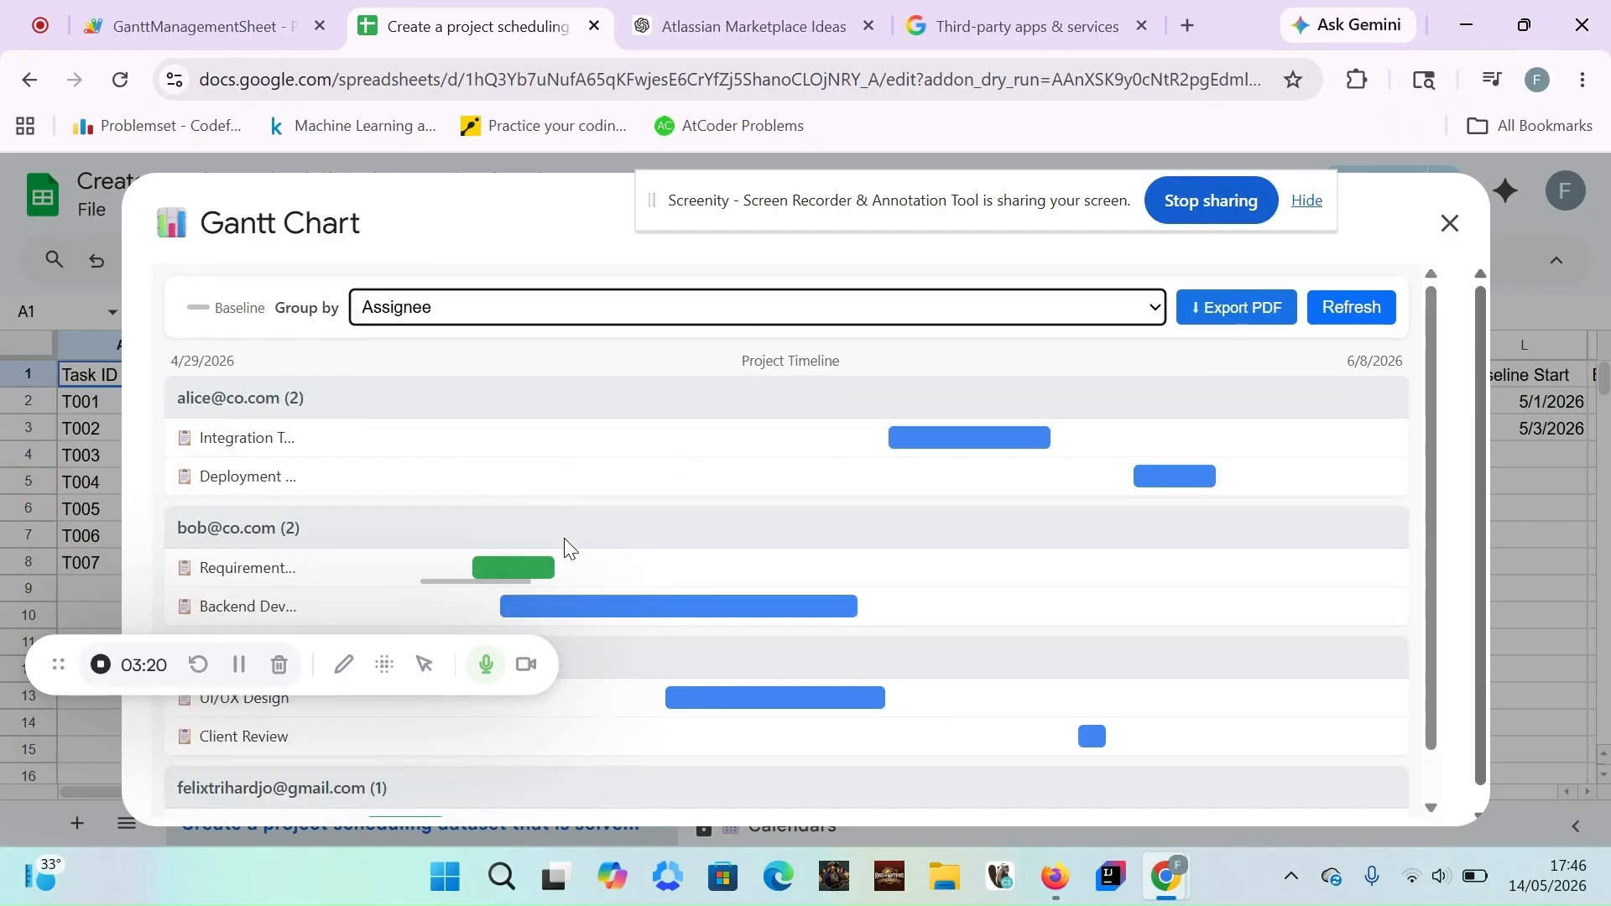
mouse_move(531, 576)
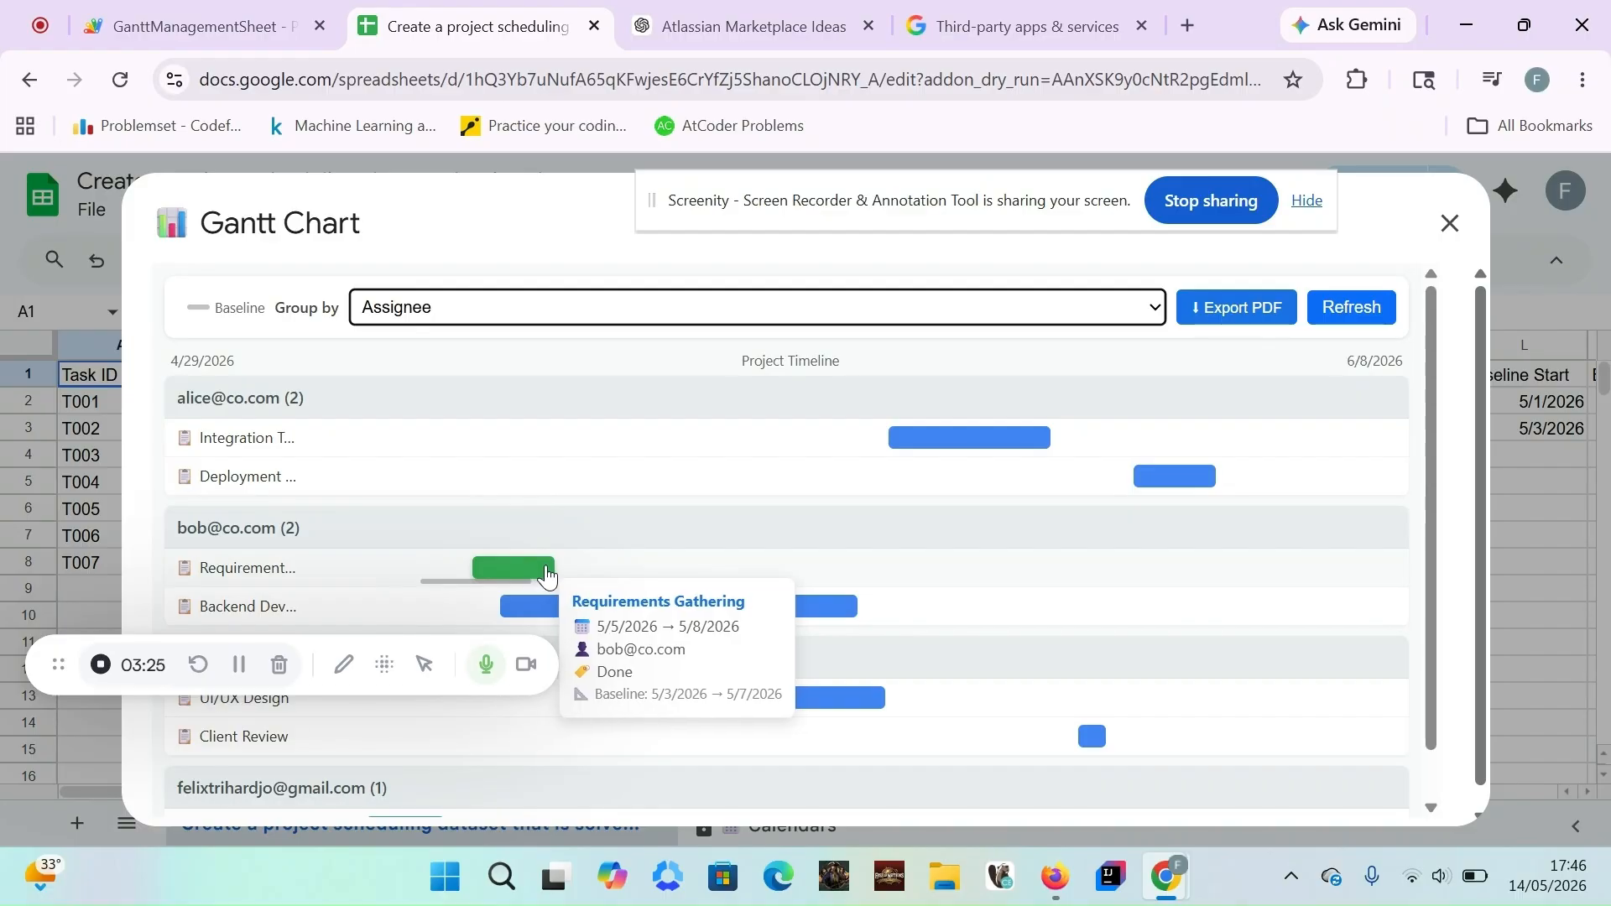
Export the assignee-grouped Gantt chart as a PDF to the Downloads folder under the suggested file name, and close the chart
left_click(1237, 317)
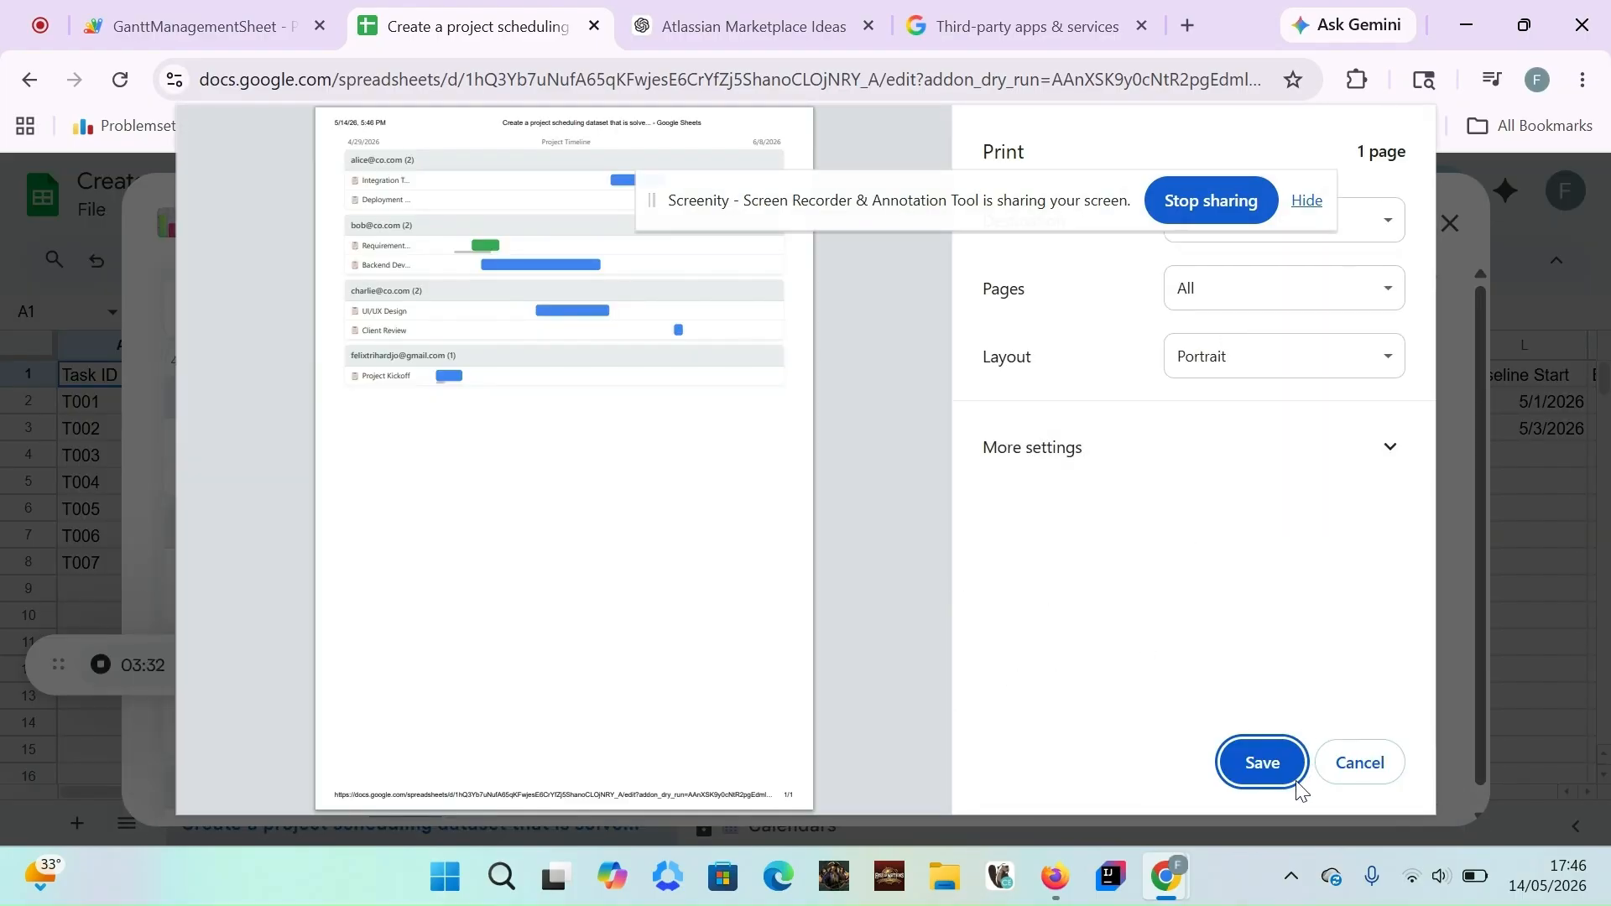
left_click(1263, 771)
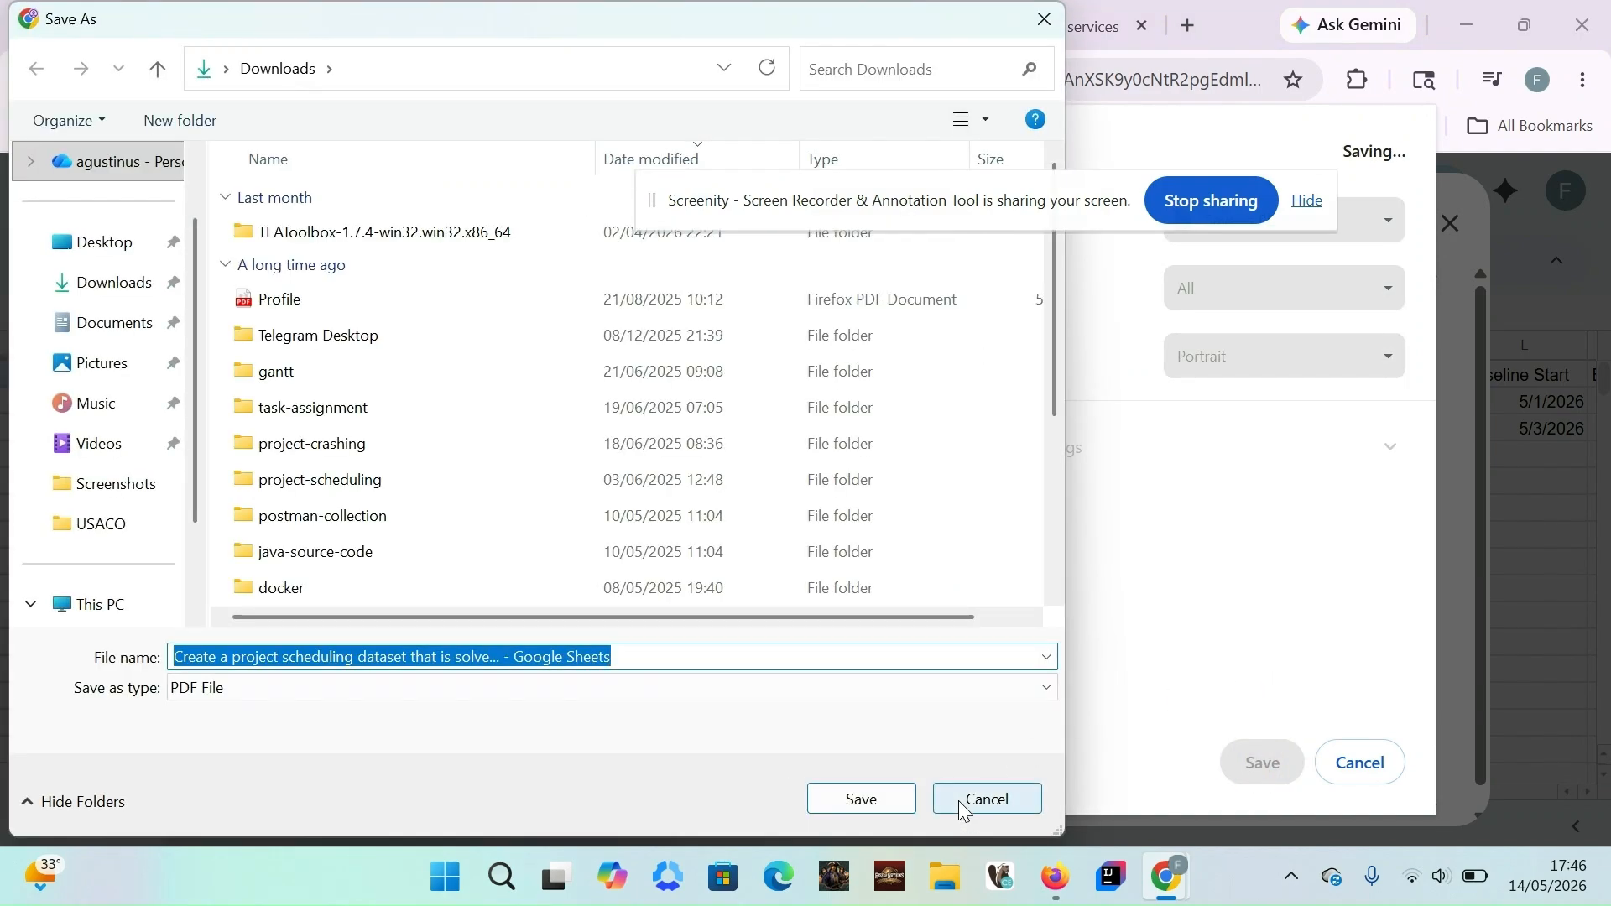
left_click(887, 806)
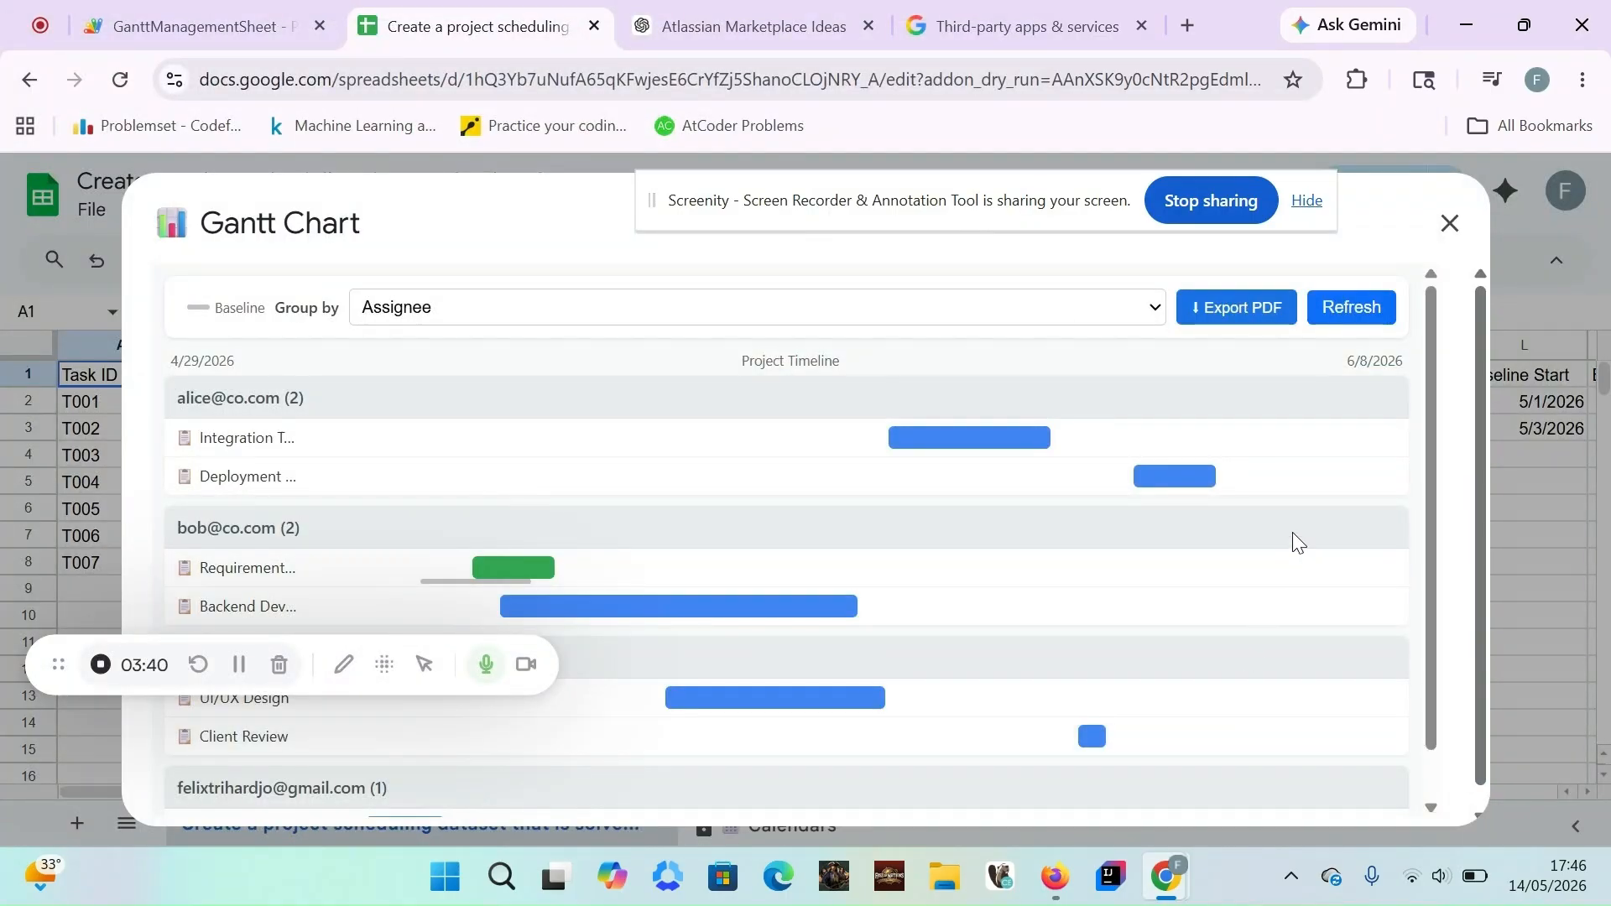
left_click(1450, 225)
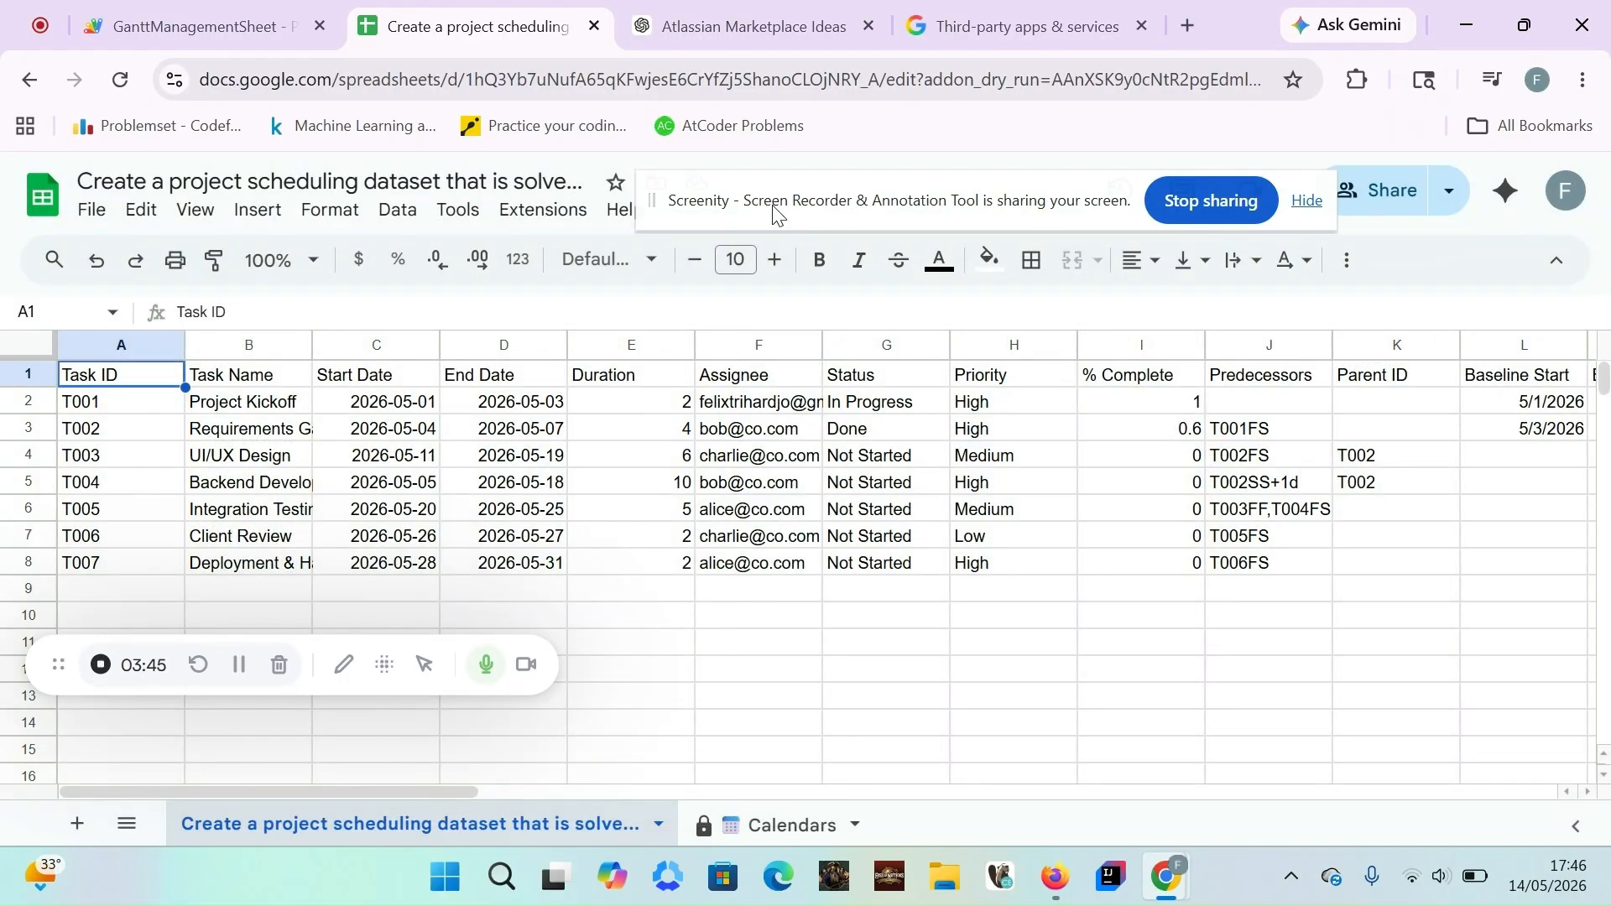
Open the GanttManagementSheet Kanban Board view for the project tasks
left_click(518, 220)
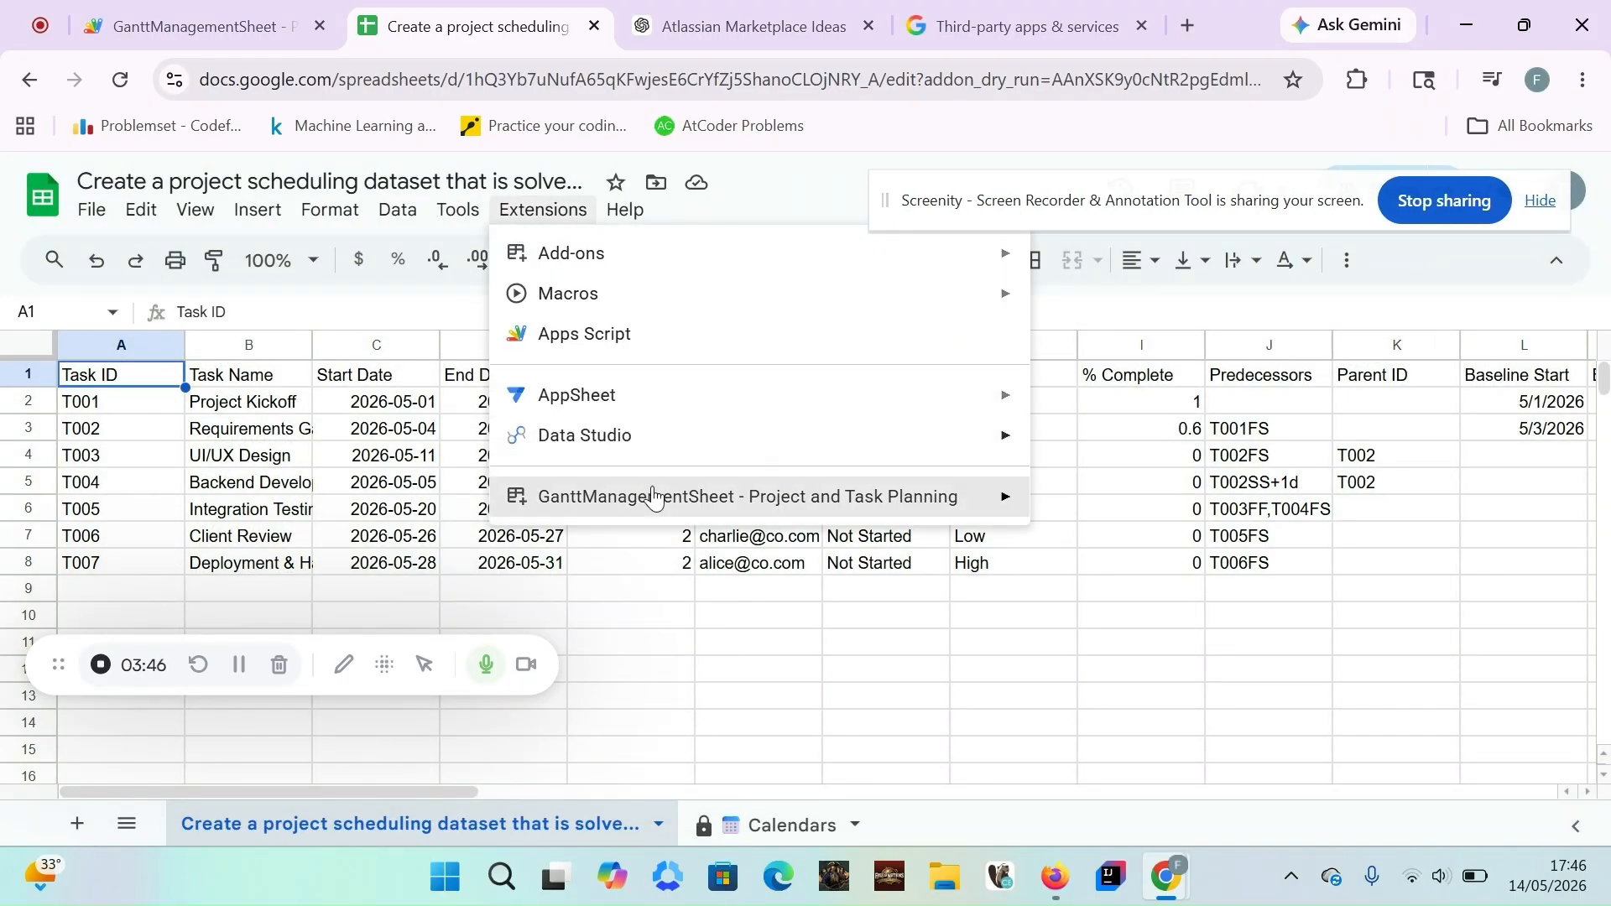
mouse_move(658, 496)
mouse_move(1119, 523)
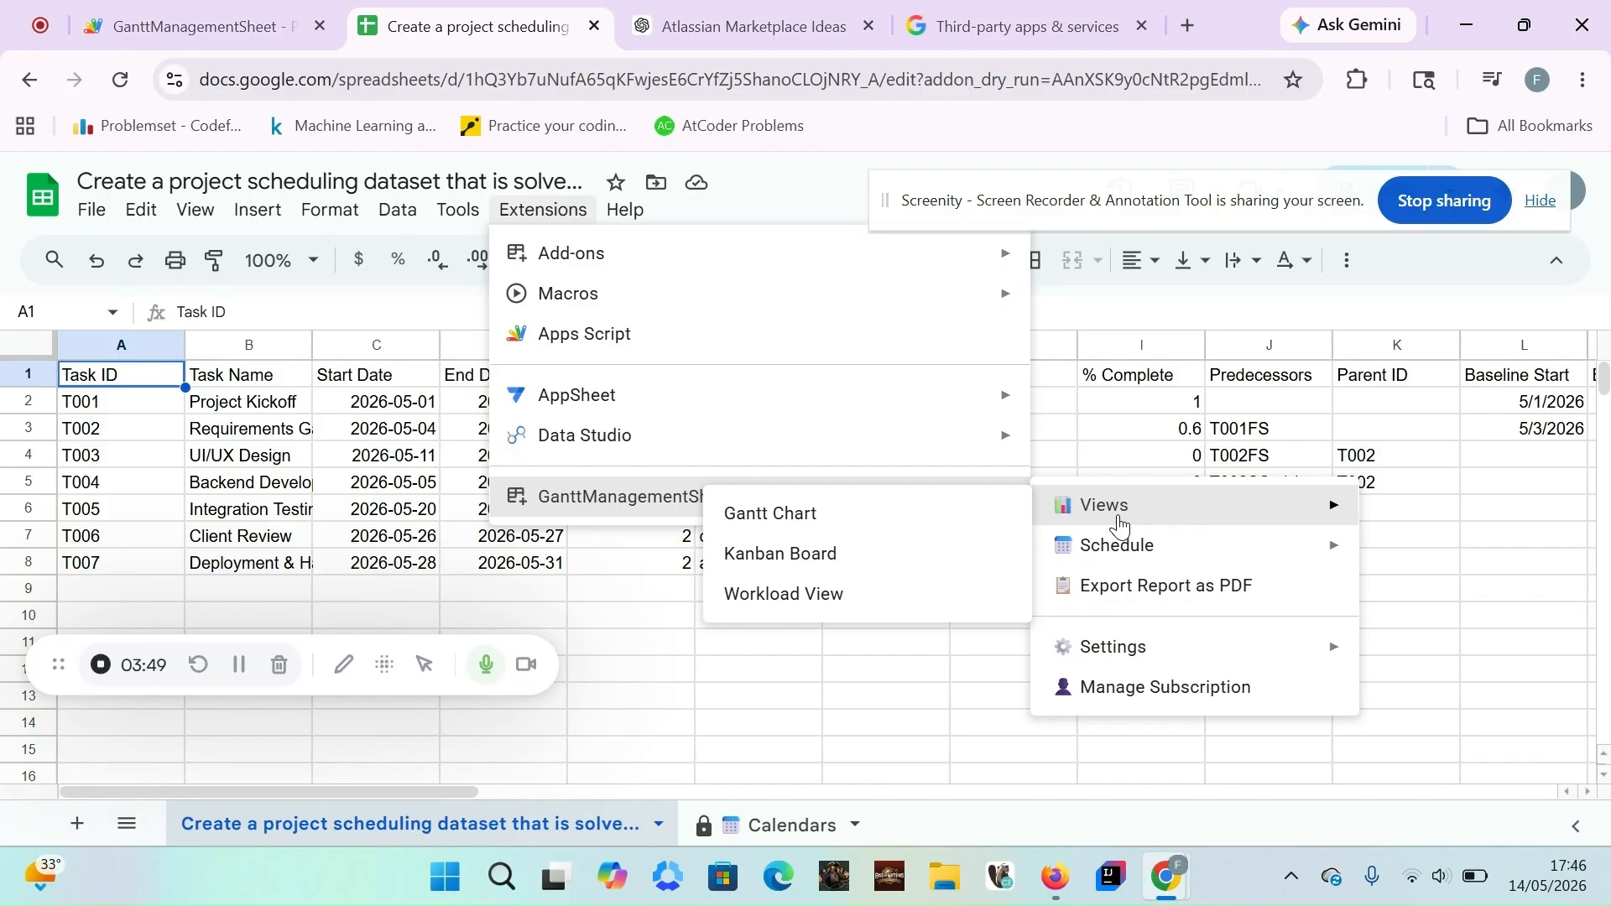
left_click(960, 564)
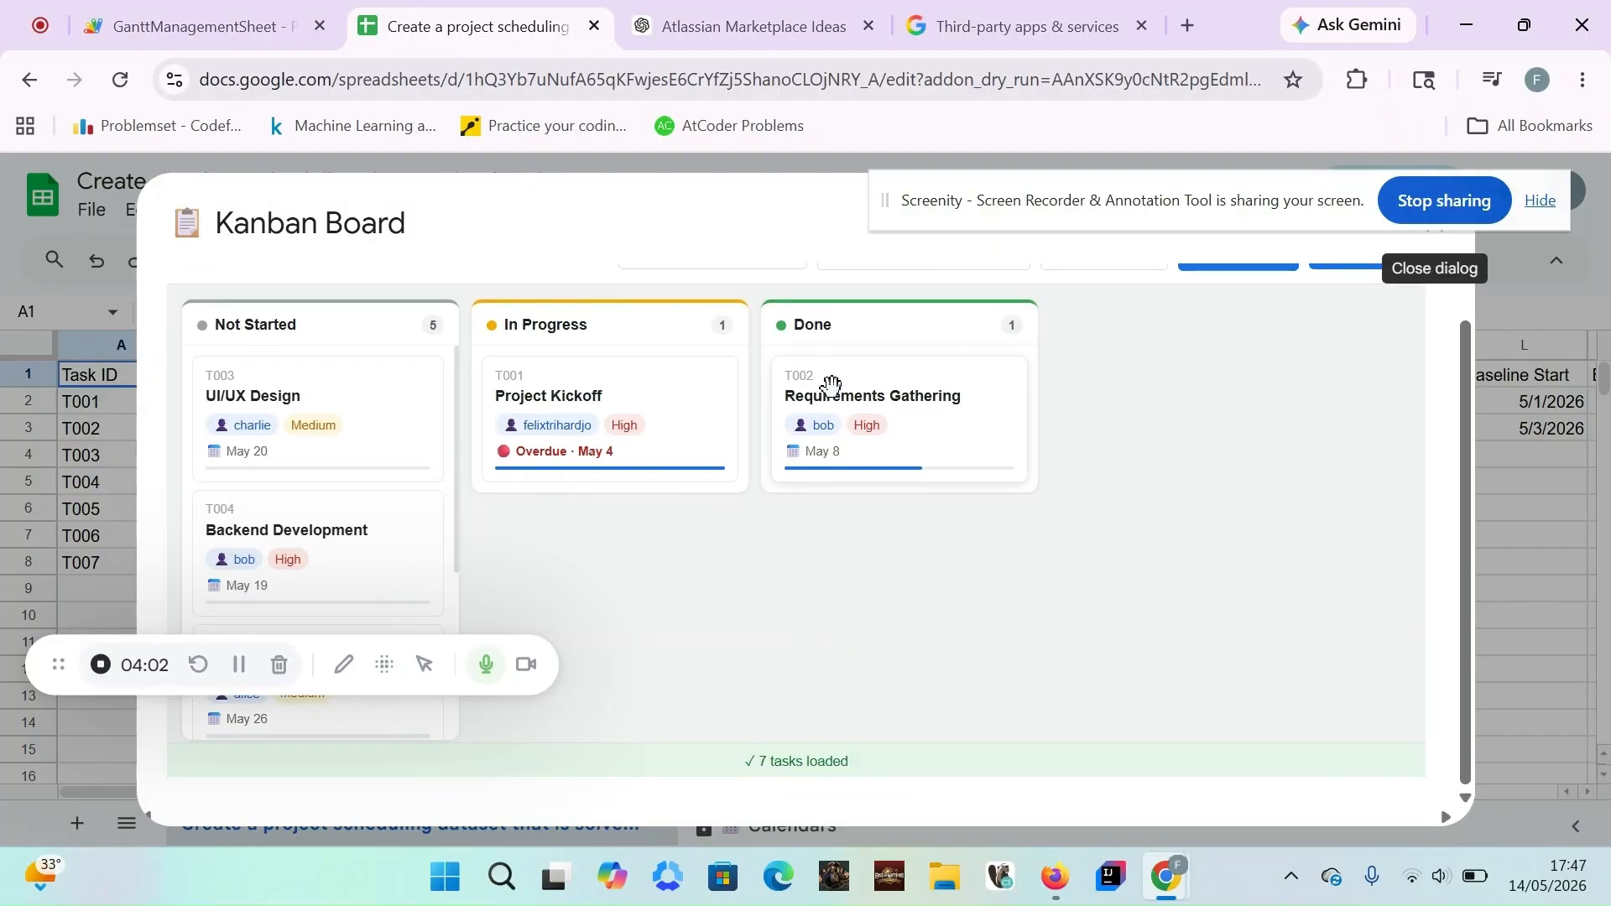
Filter the Kanban board to the first listed assignee's tasks with High priority
left_click(960, 306)
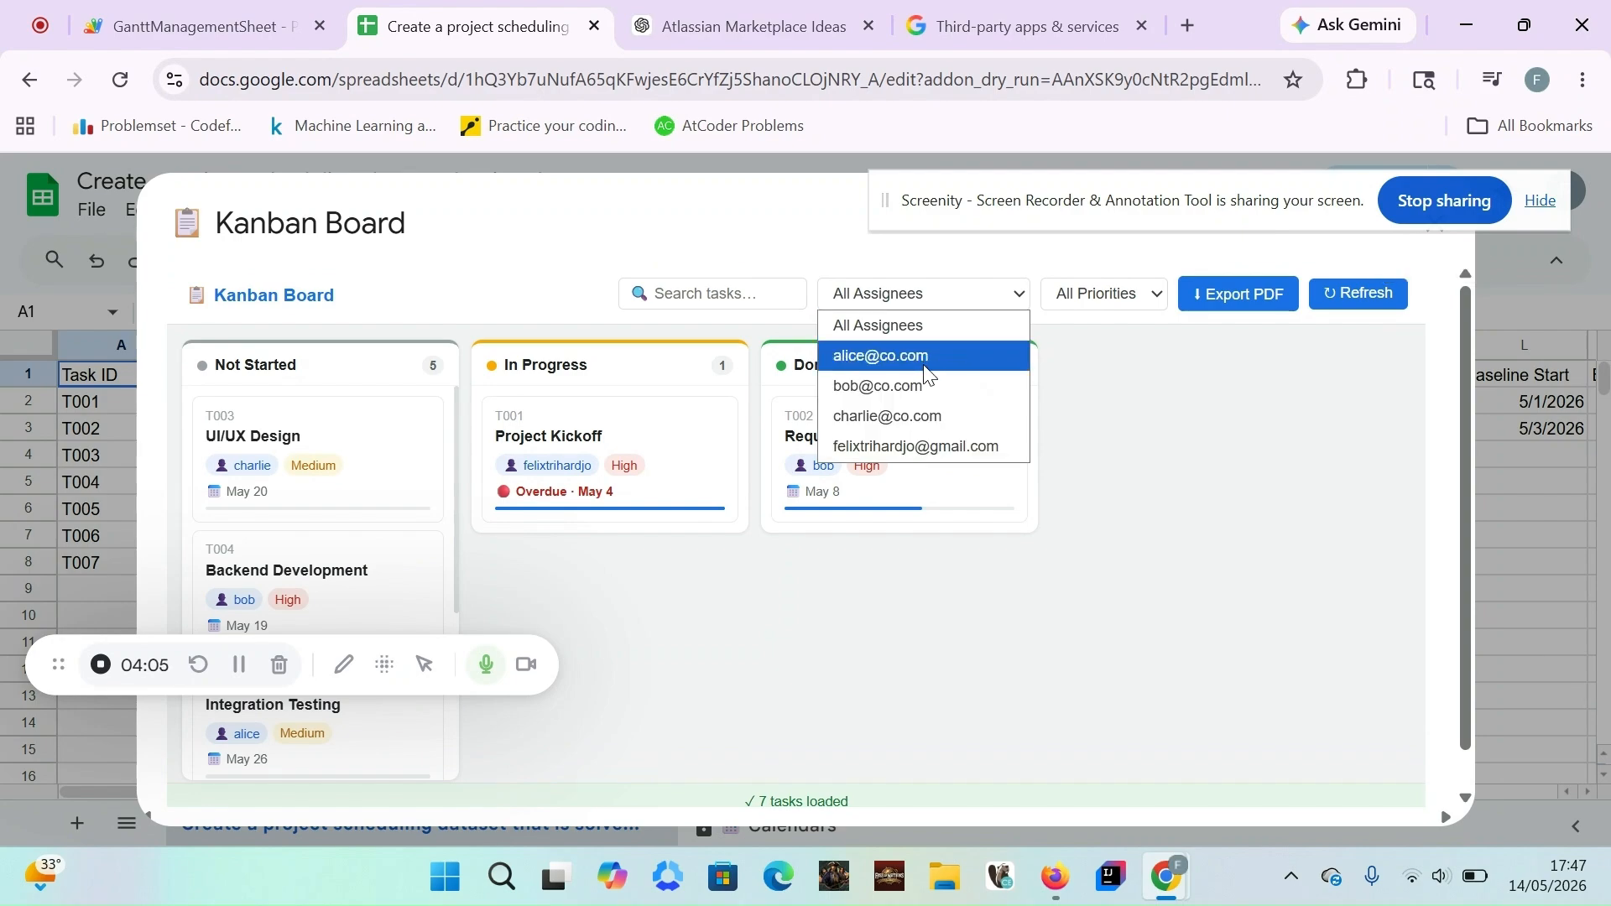
left_click(940, 356)
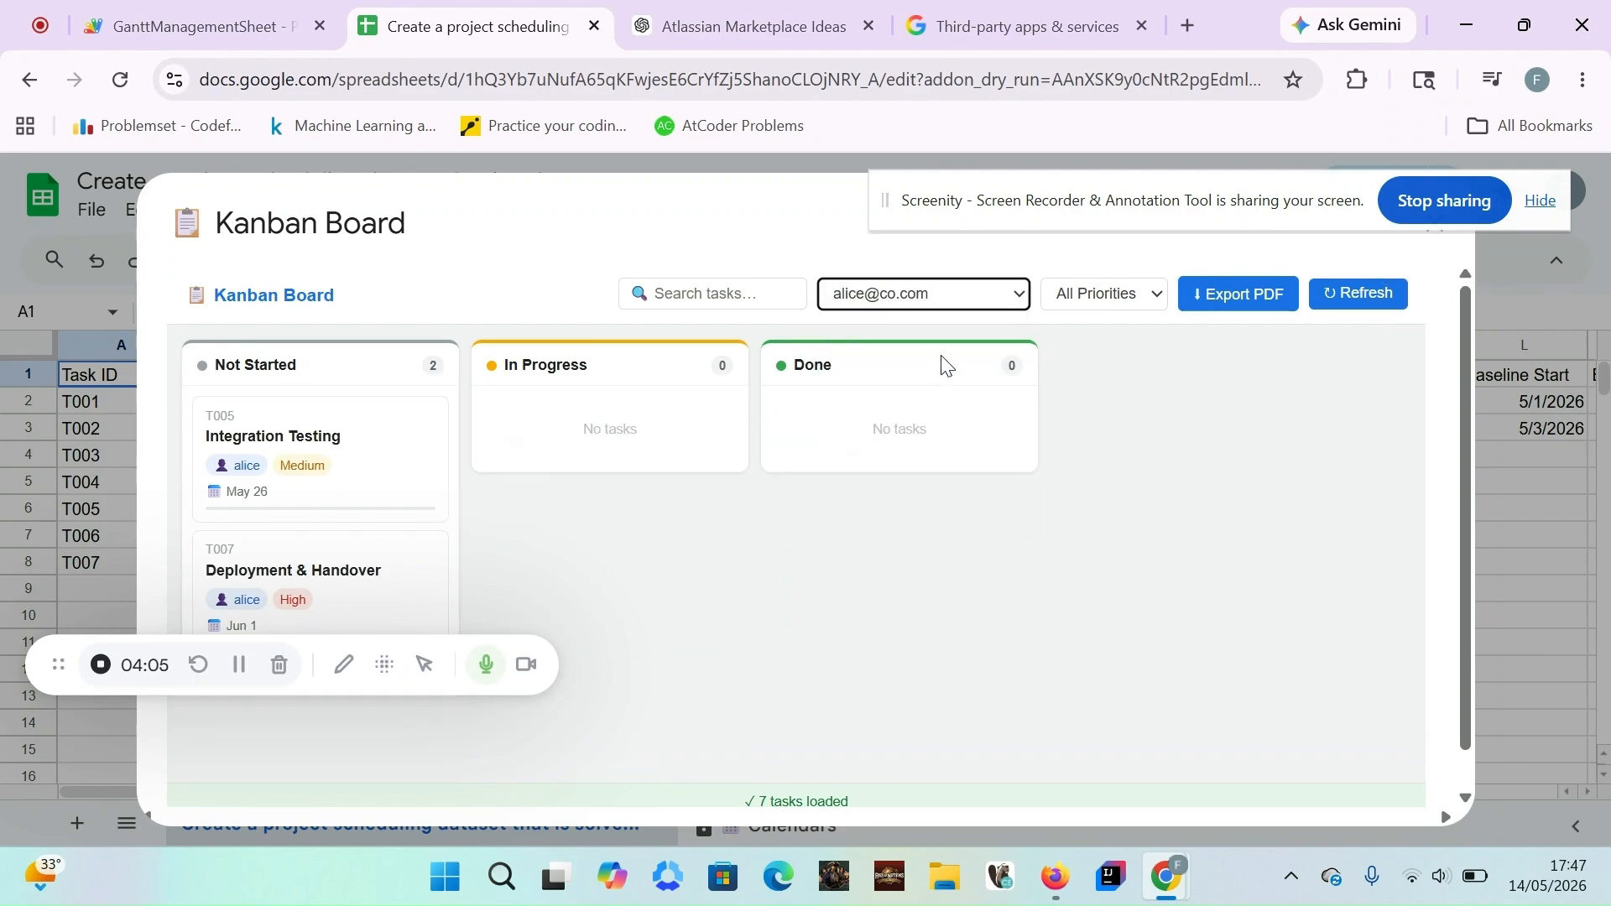
left_click(1095, 307)
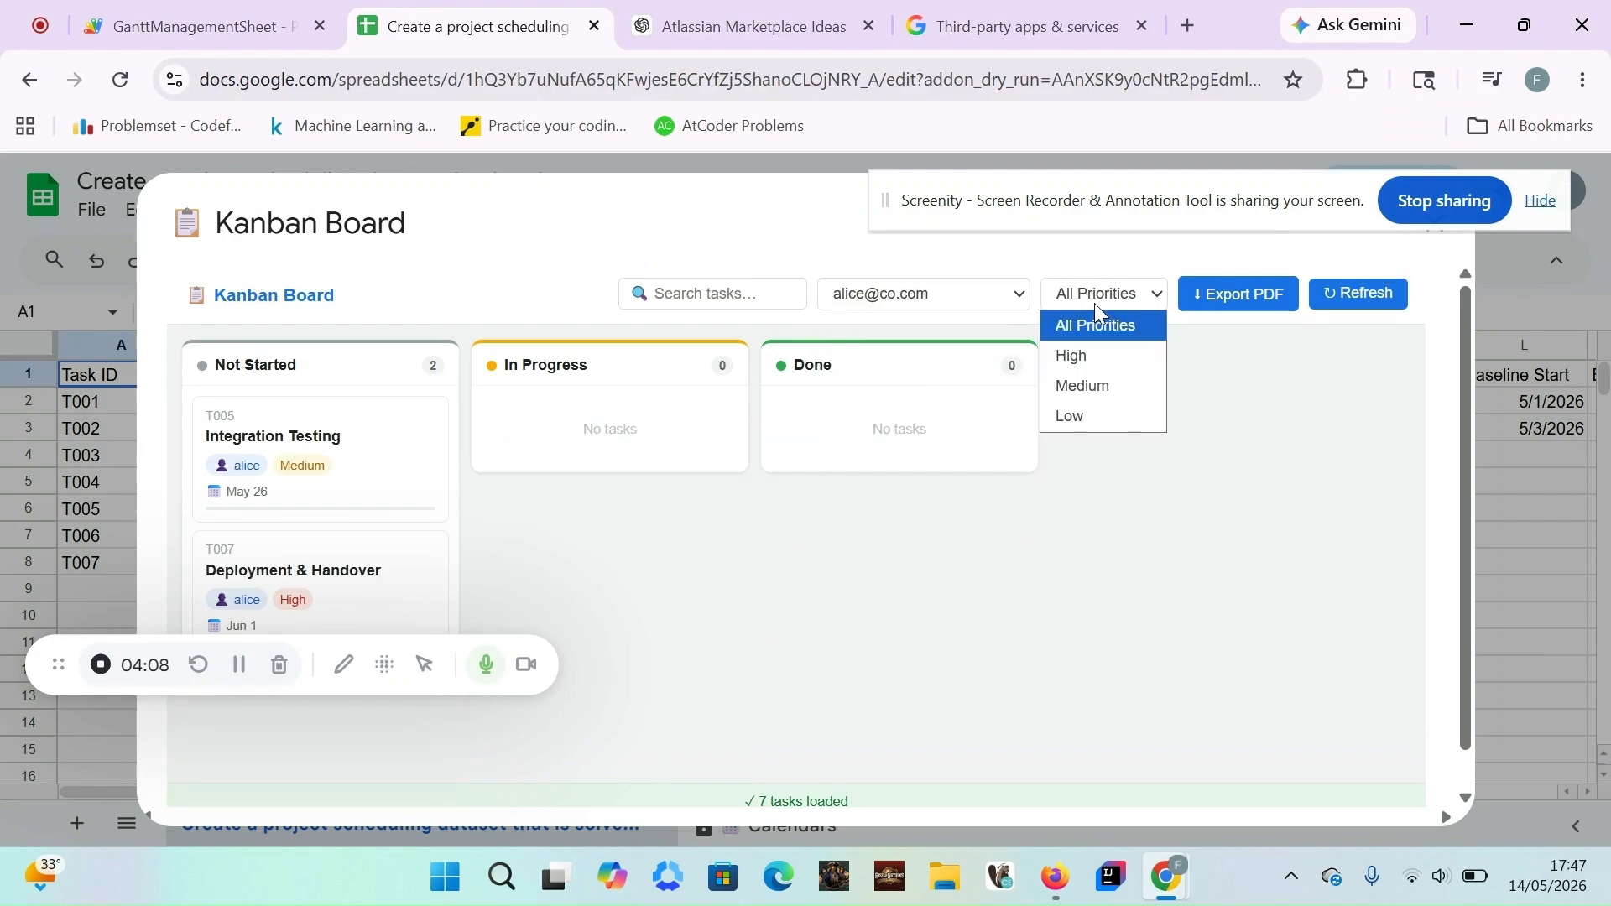
left_click(1098, 359)
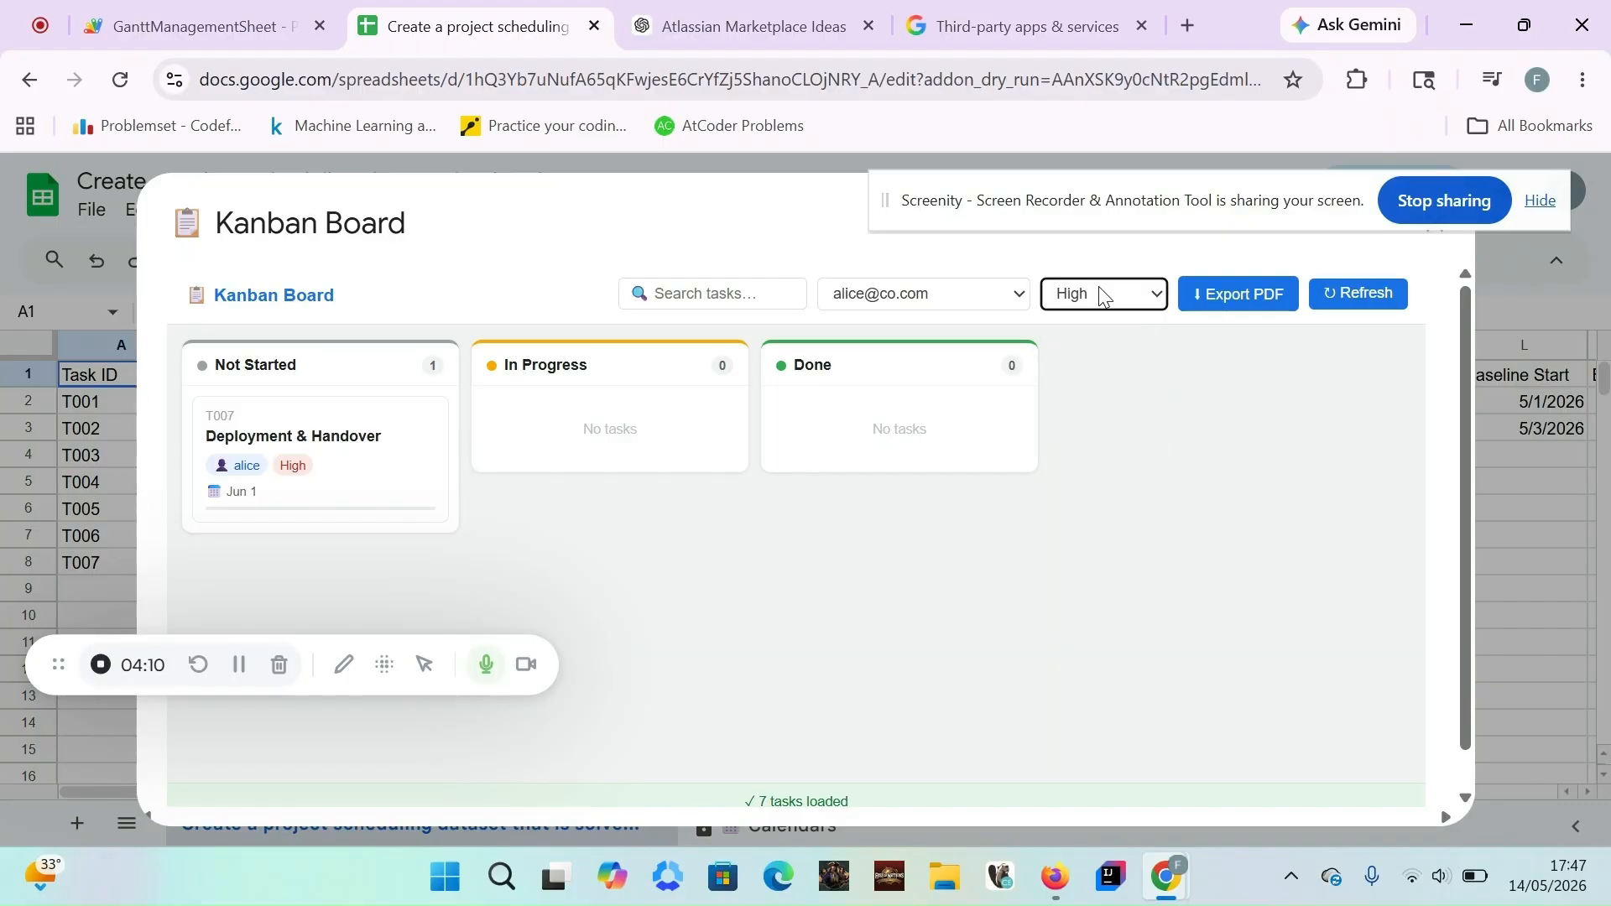
Preview the PDF export of the filtered Kanban board without saving it, and close the board
left_click(1235, 295)
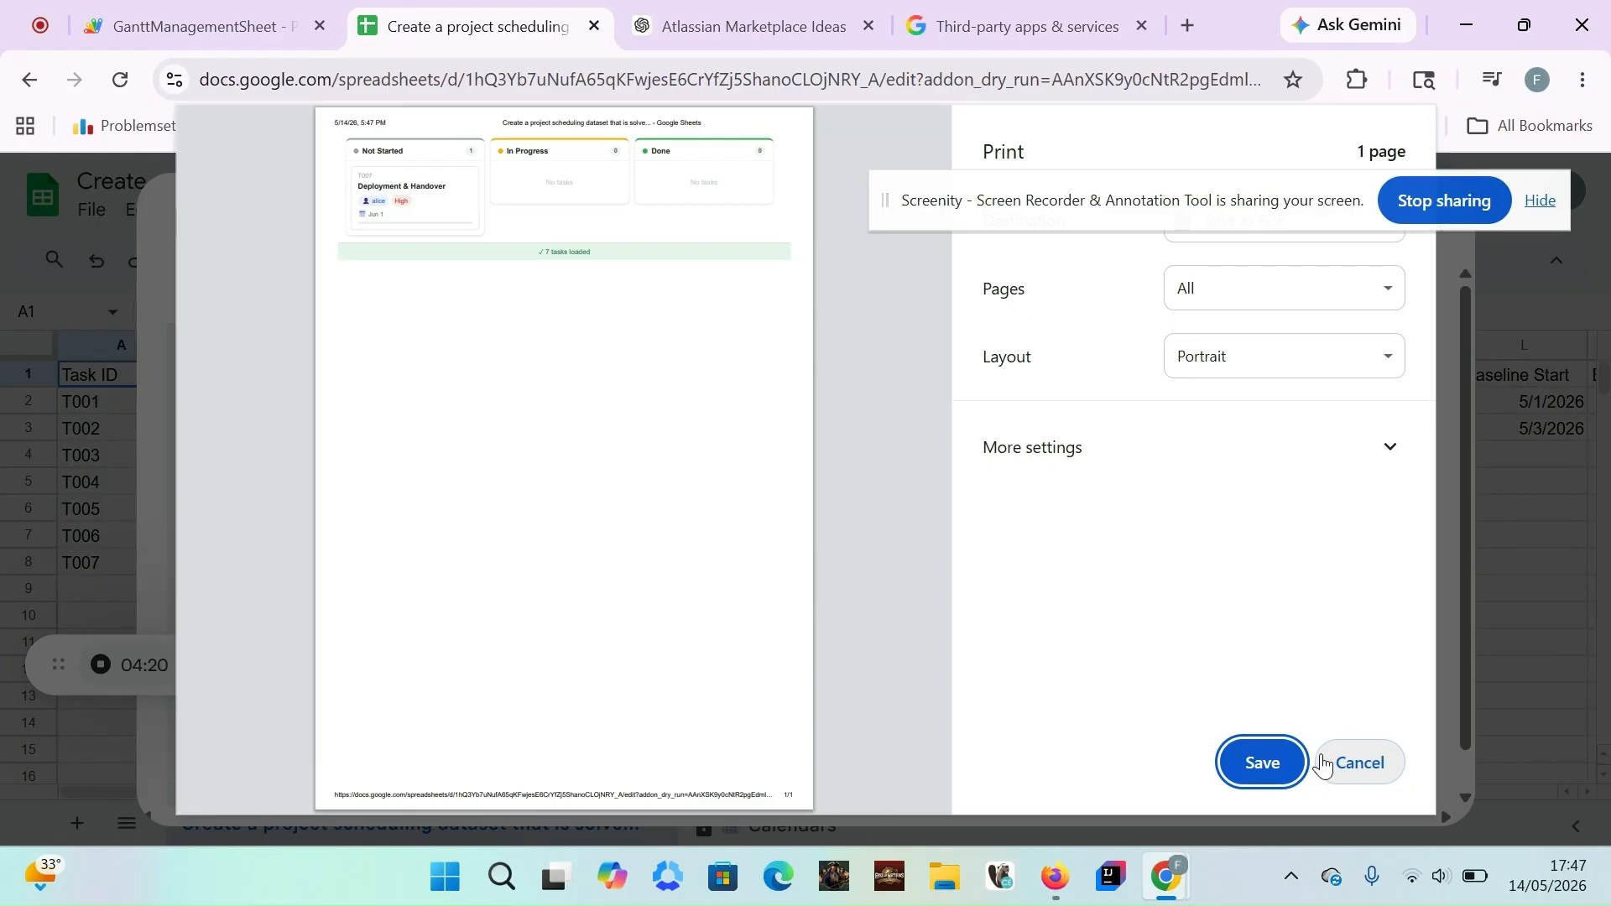
left_click(1378, 763)
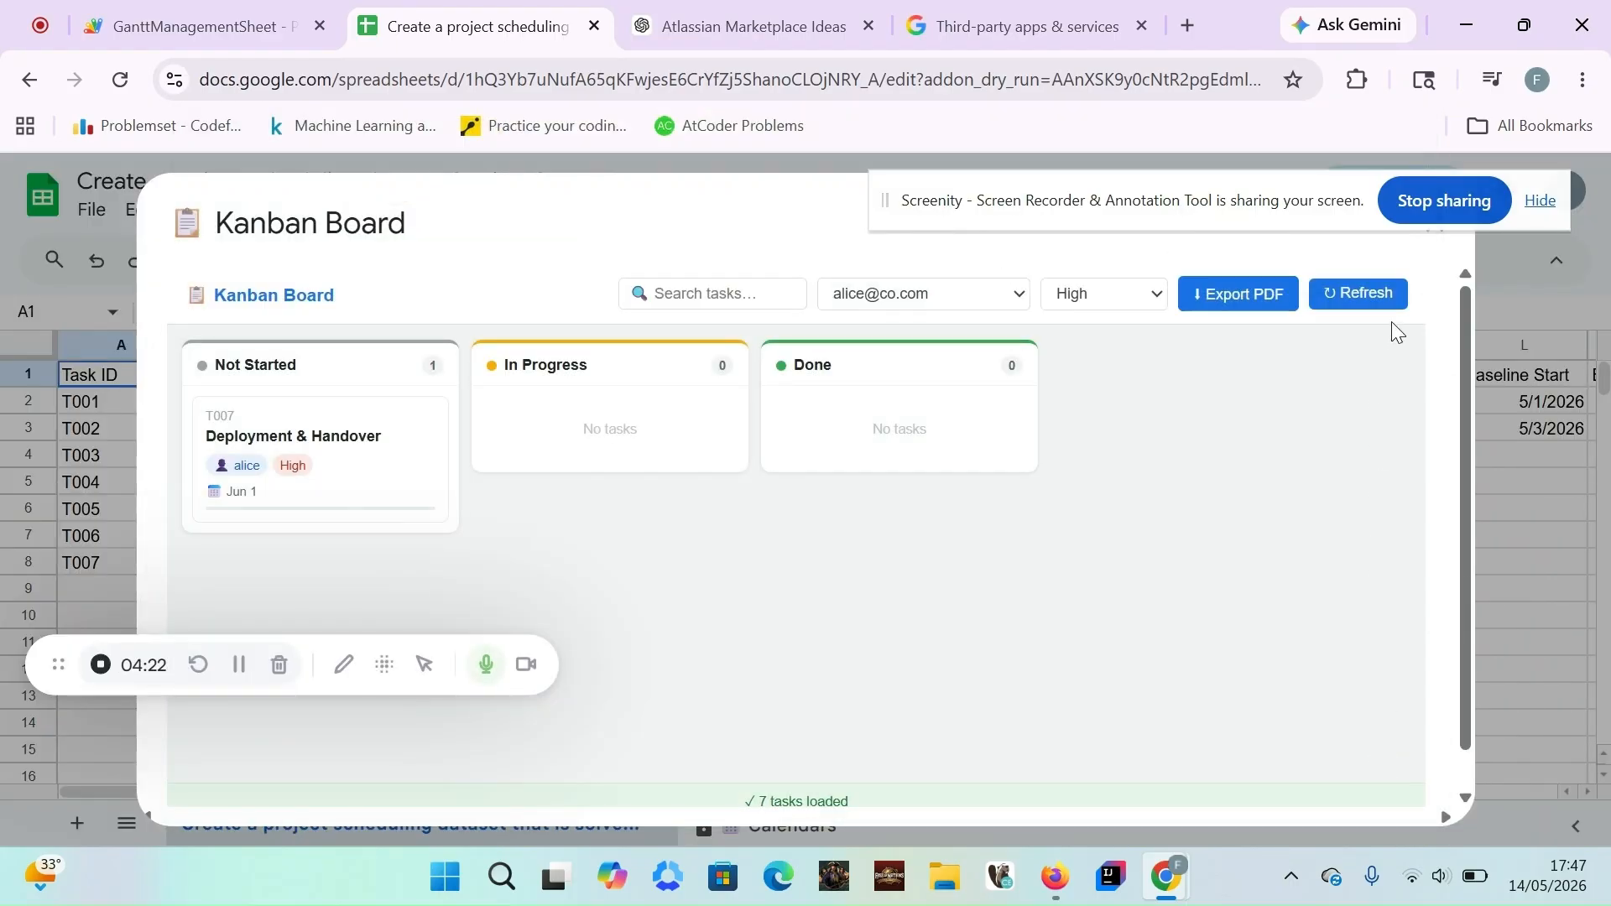
left_click_drag(1234, 213, 442, 482)
left_click(1435, 223)
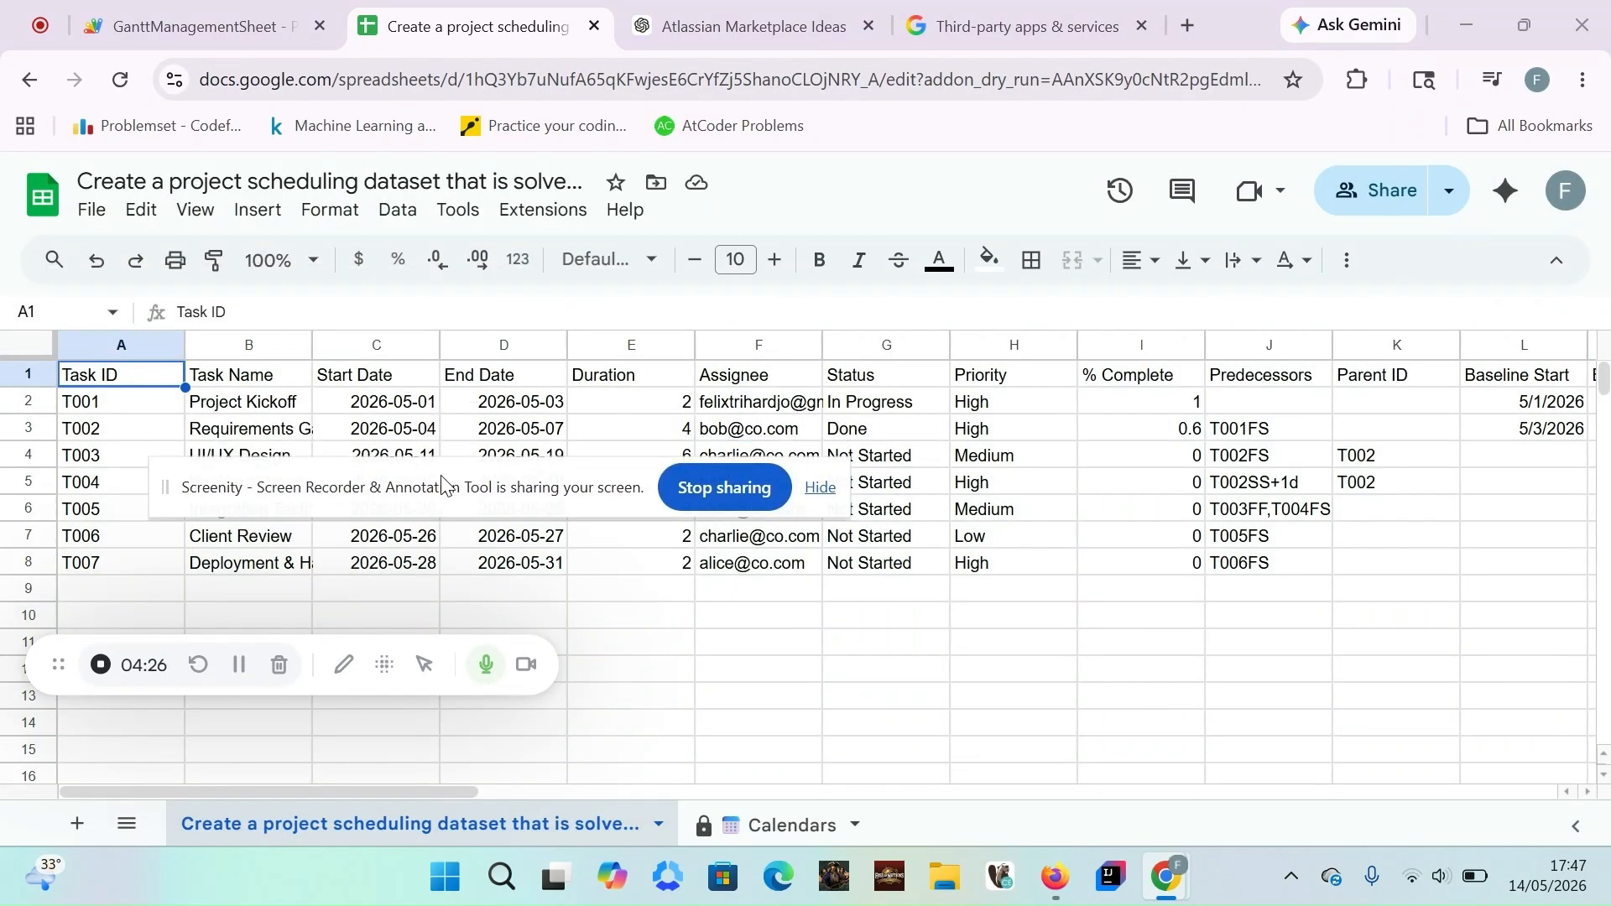
Request the premium Workload View and choose debit or credit card payment for its $10 monthly subscription
left_click(544, 209)
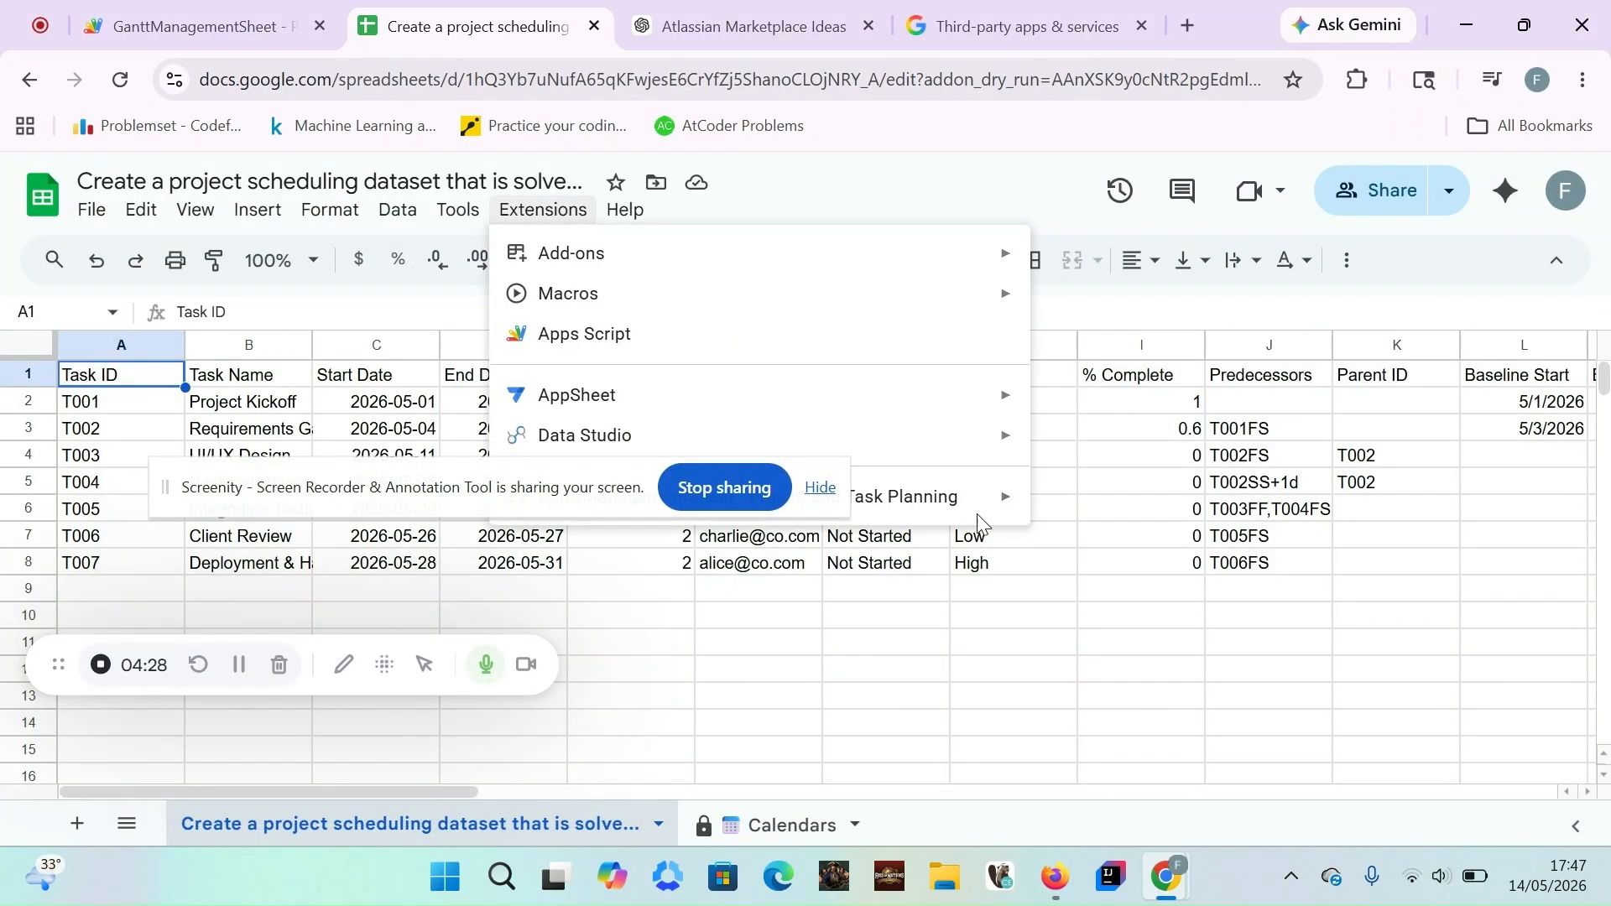
mouse_move(979, 504)
mouse_move(1069, 507)
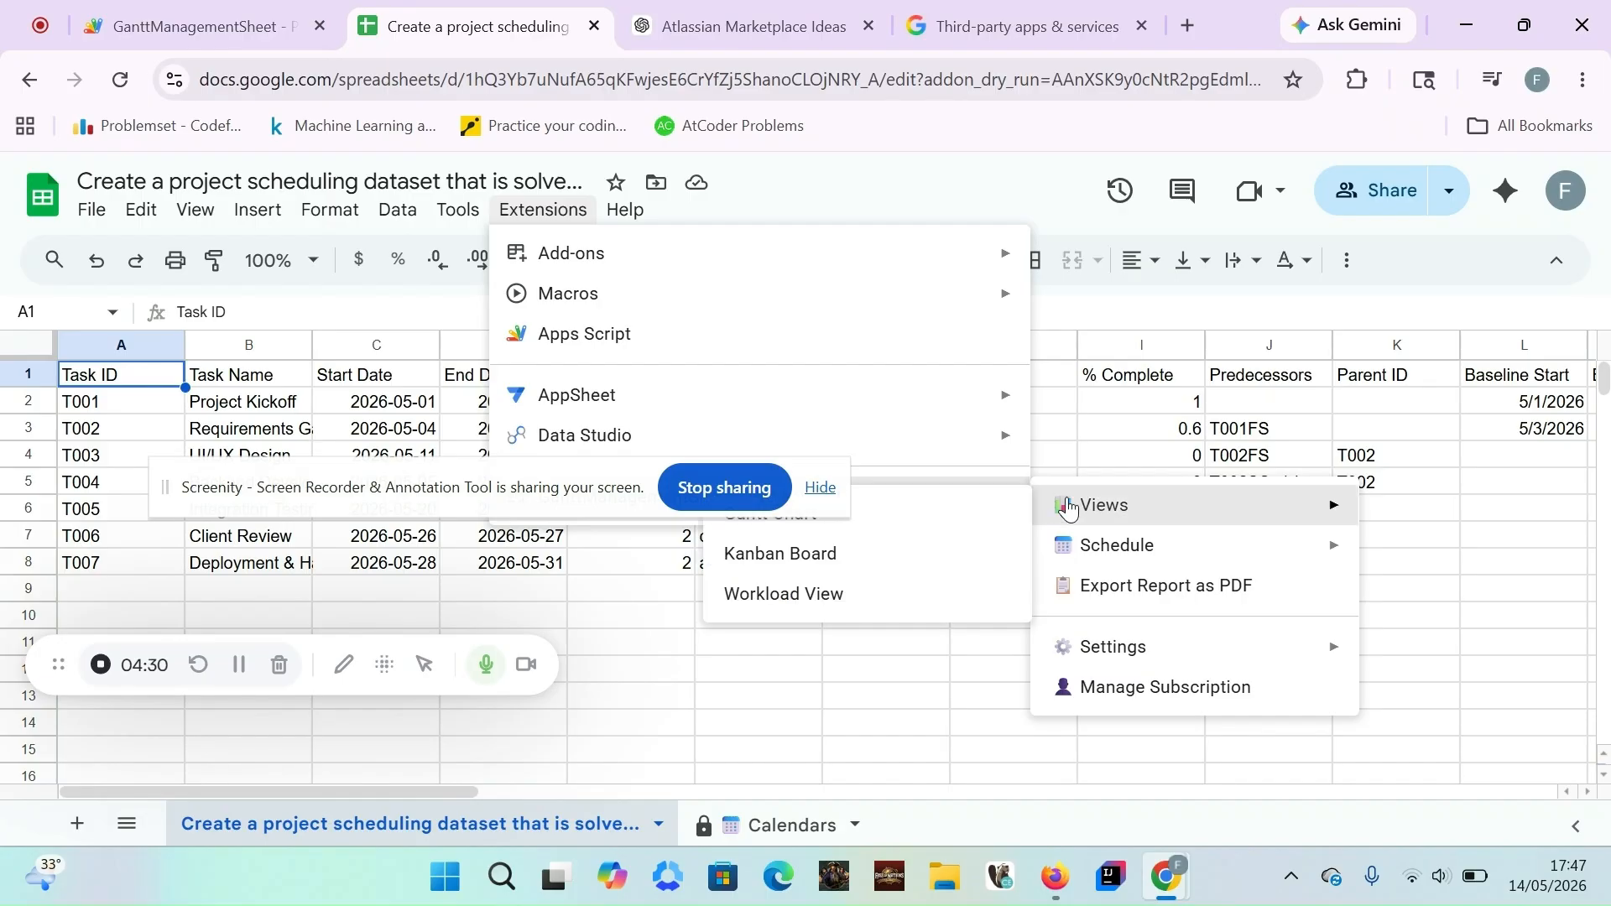
left_click(945, 596)
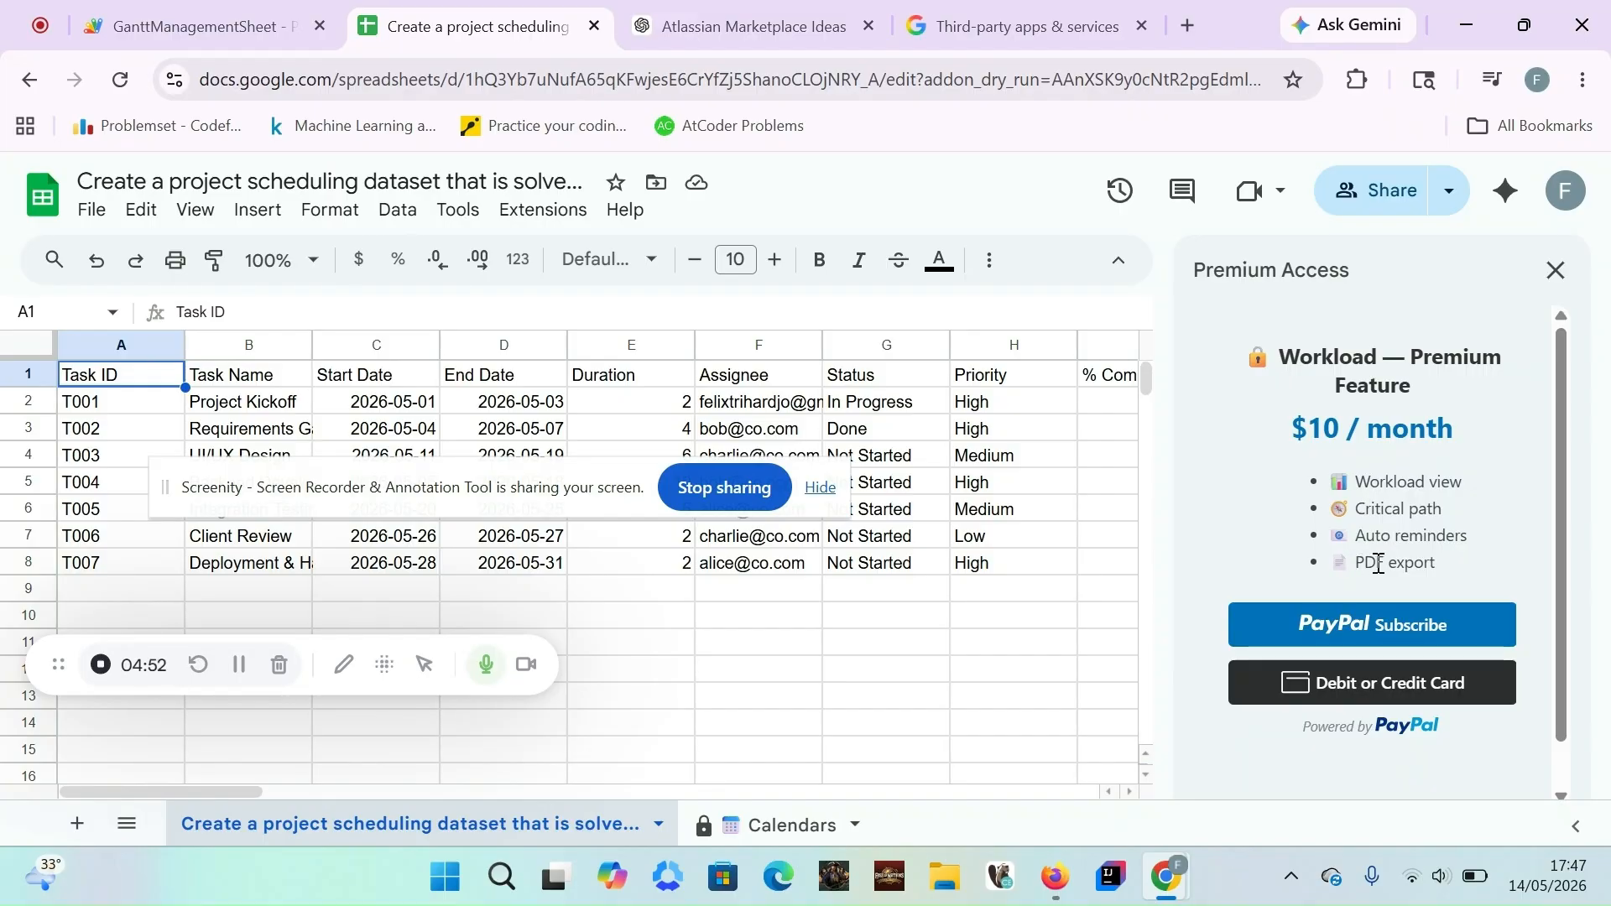
left_click(1474, 693)
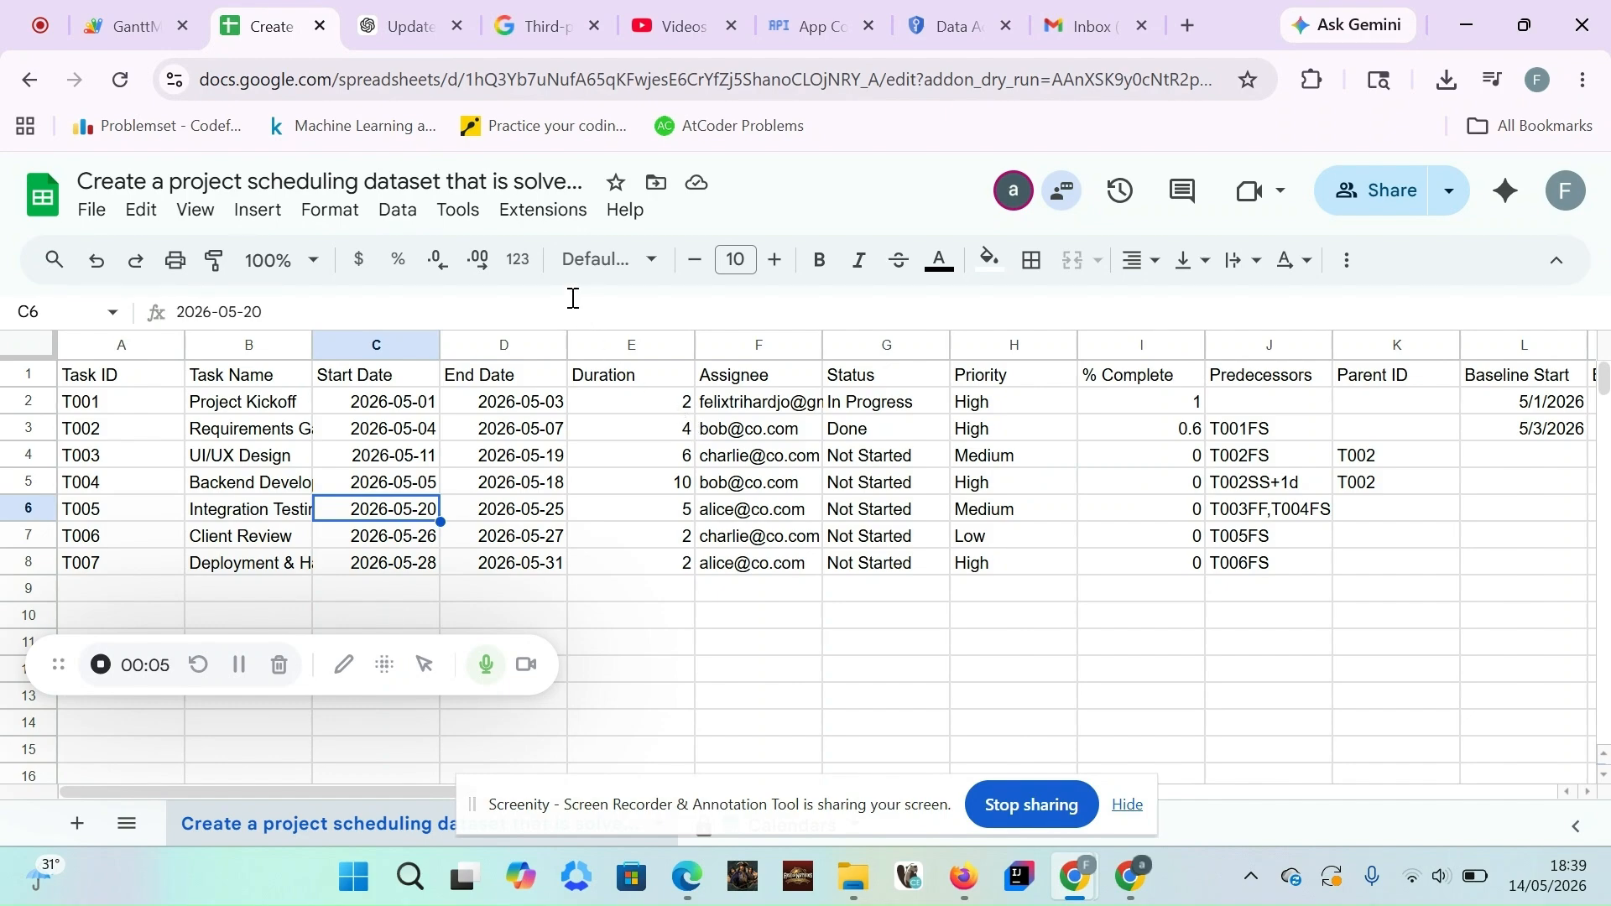
Open the GanttManagementSheet Workload View for the project tasks
left_click(543, 220)
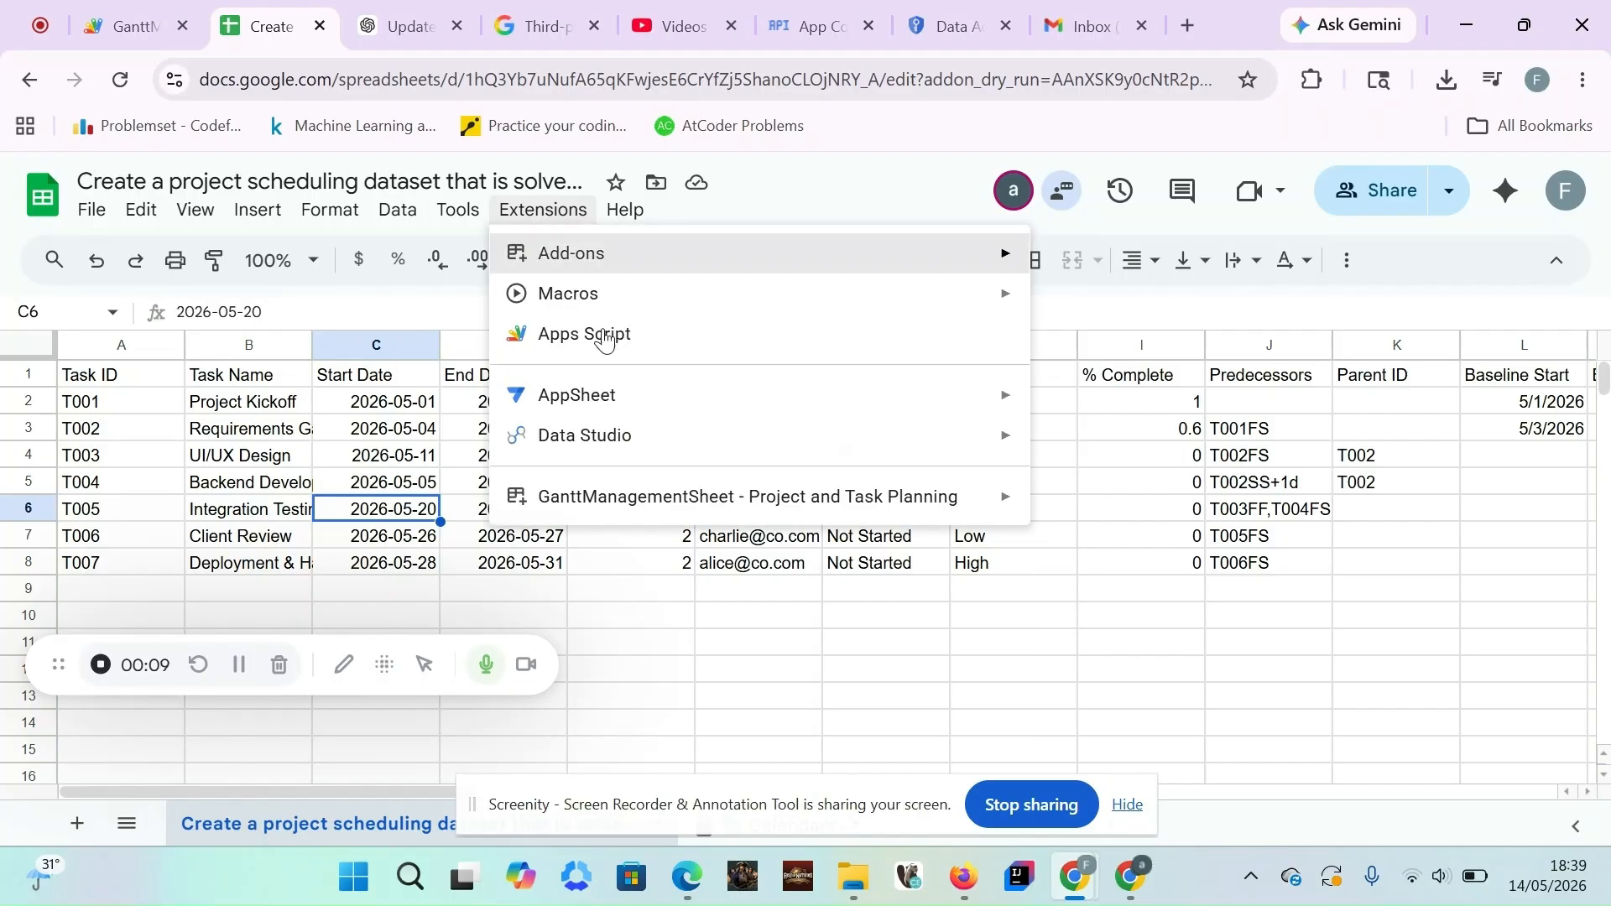
mouse_move(675, 504)
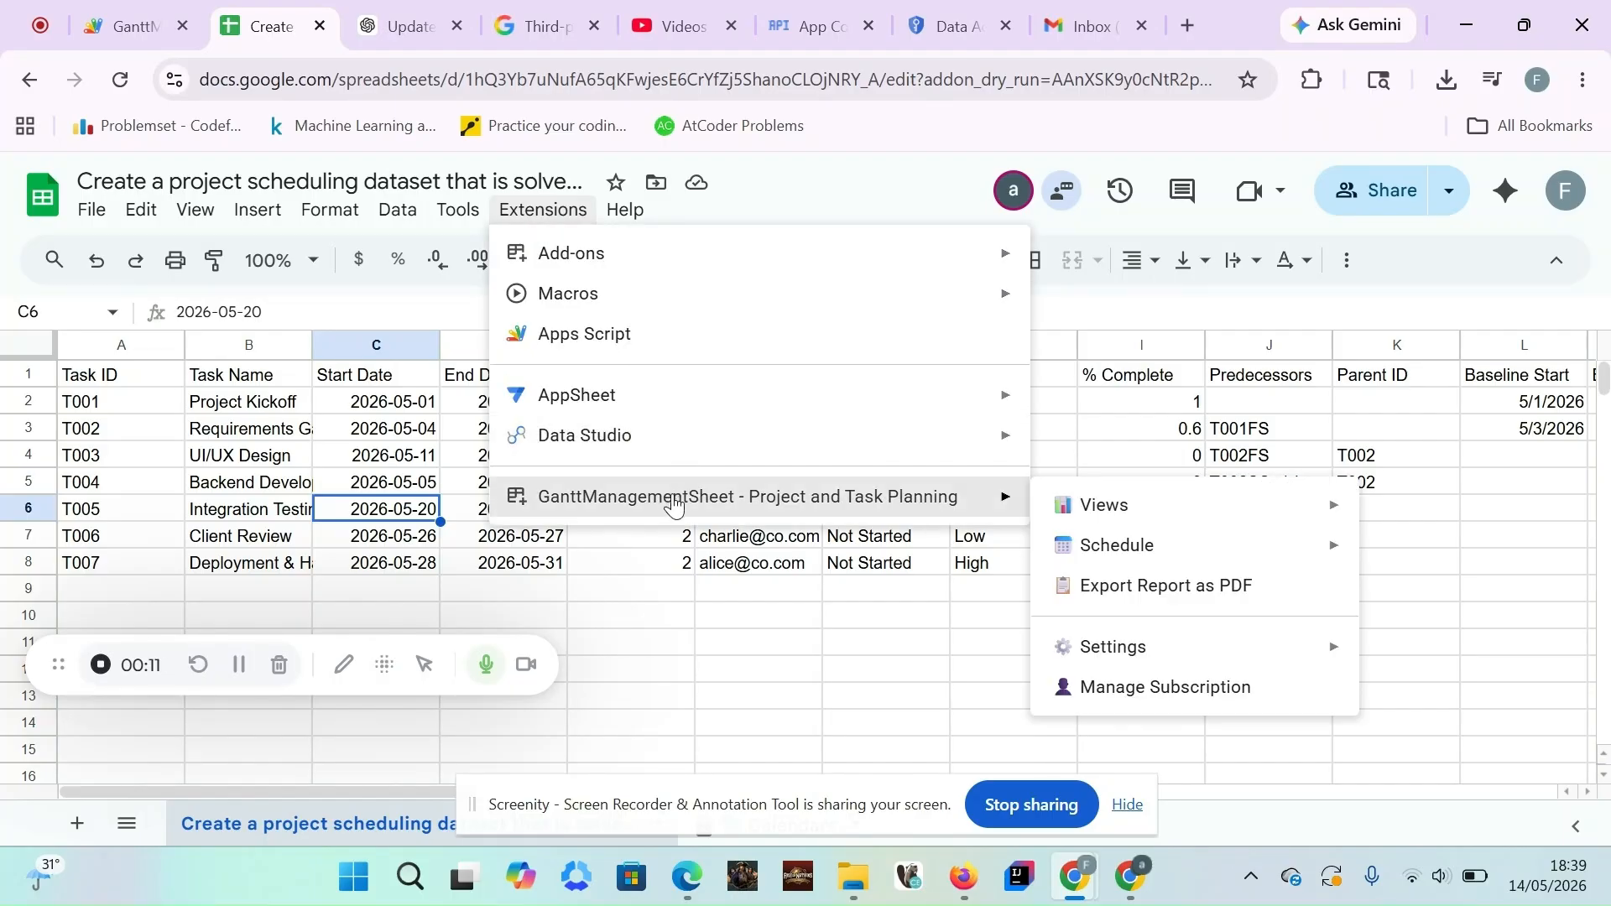
mouse_move(1089, 506)
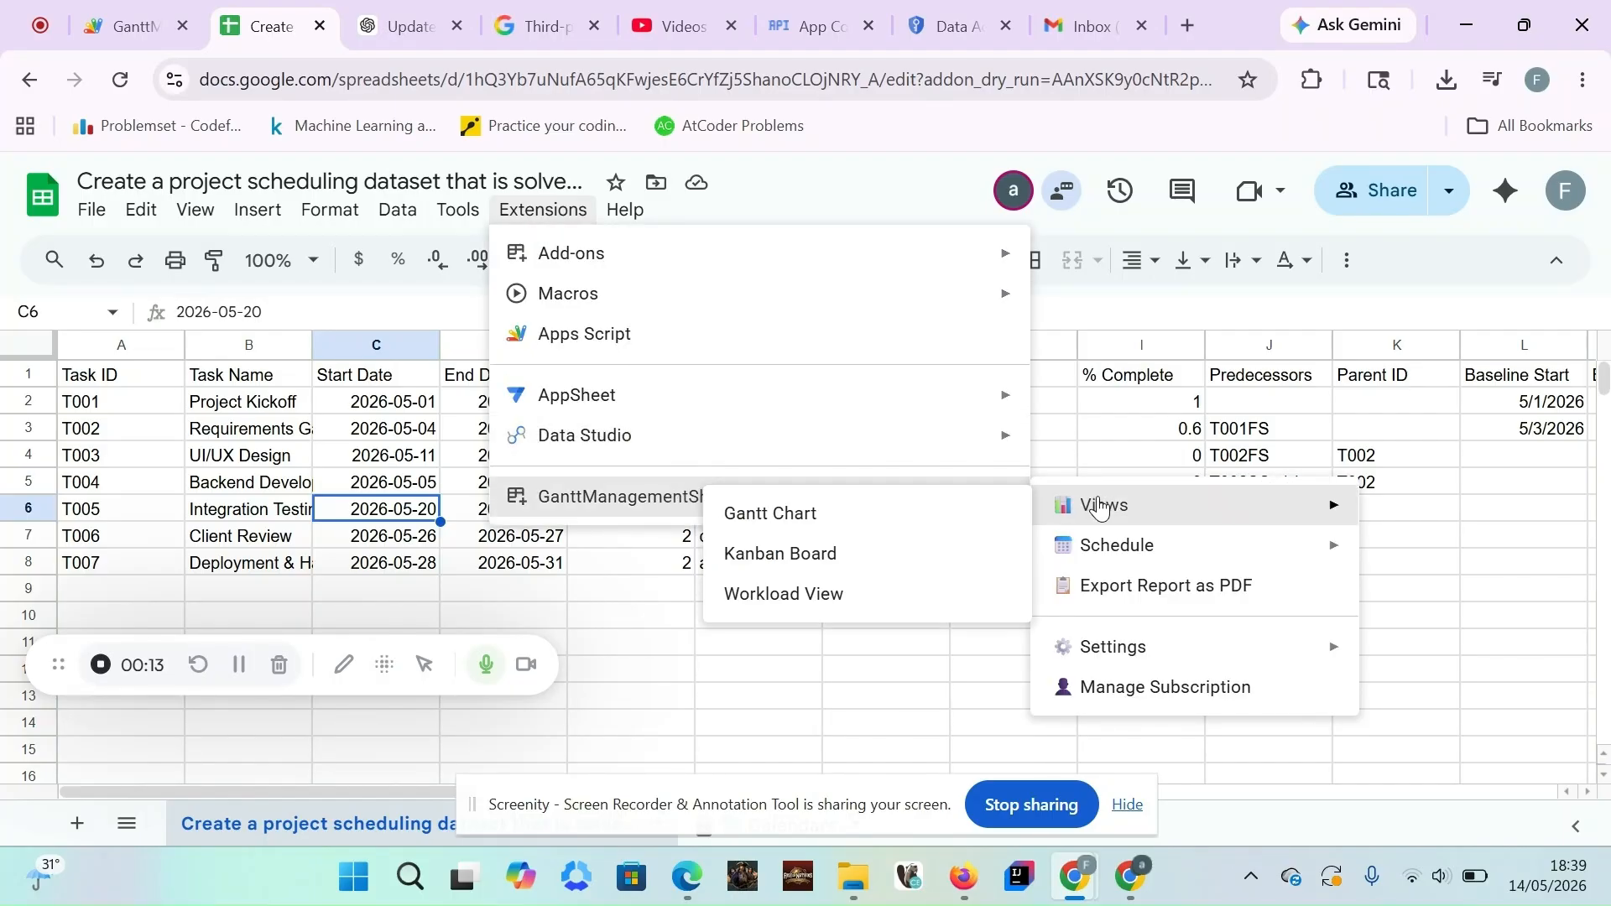
left_click(945, 594)
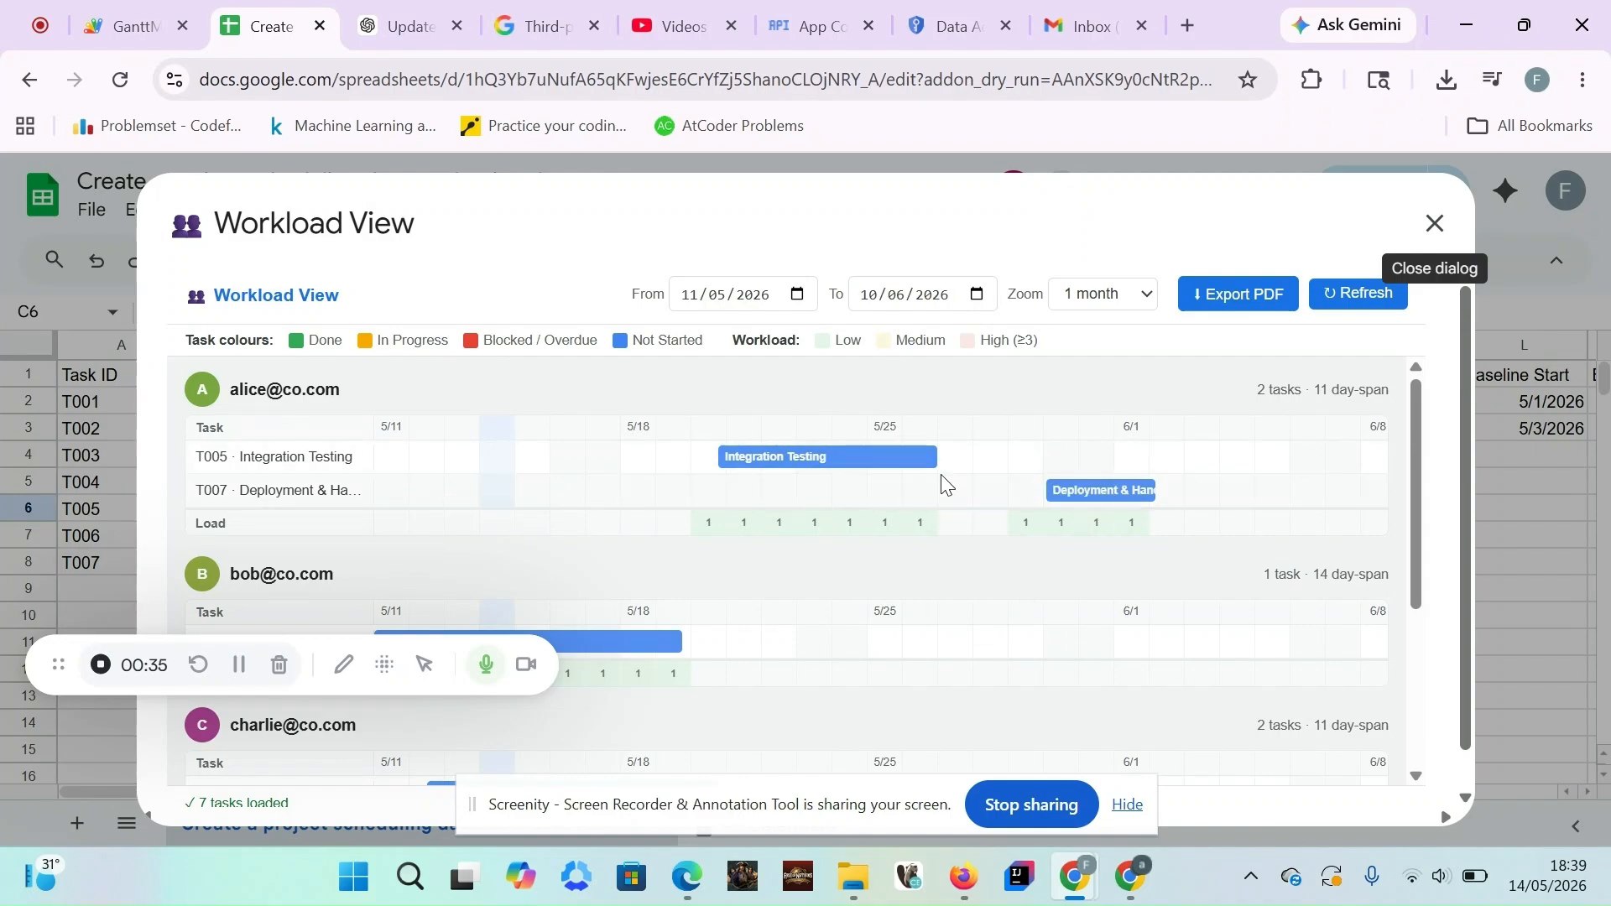
Set the workload timeline zoom to 2 weeks and preview its PDF export without saving it
left_click(1116, 297)
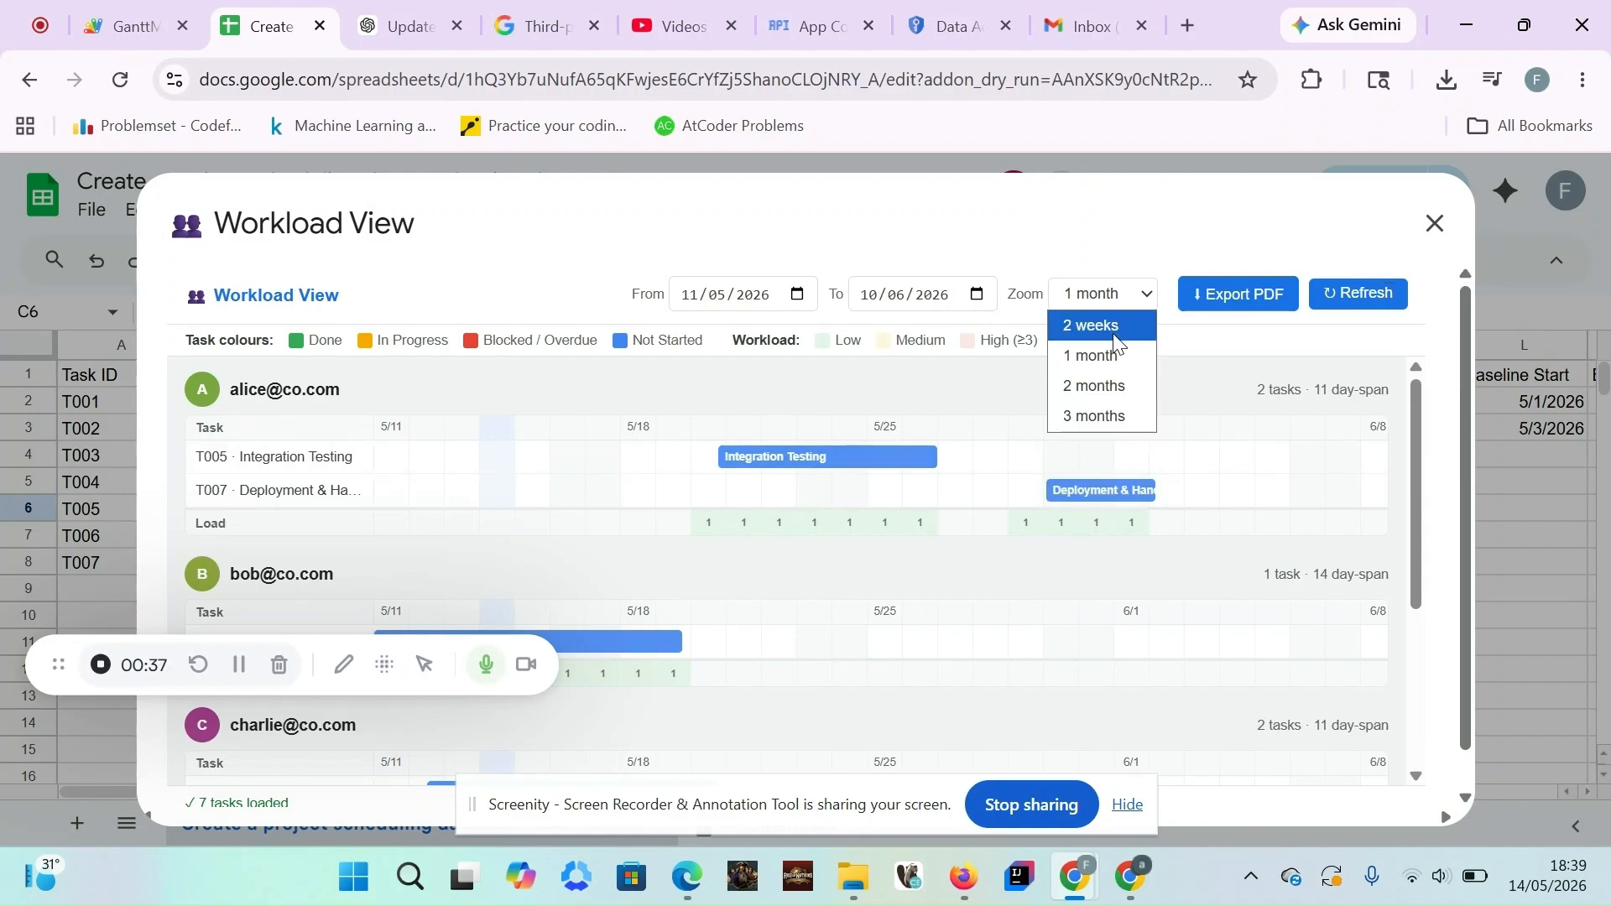
left_click(1112, 325)
scroll(1071, 461, "down", 2)
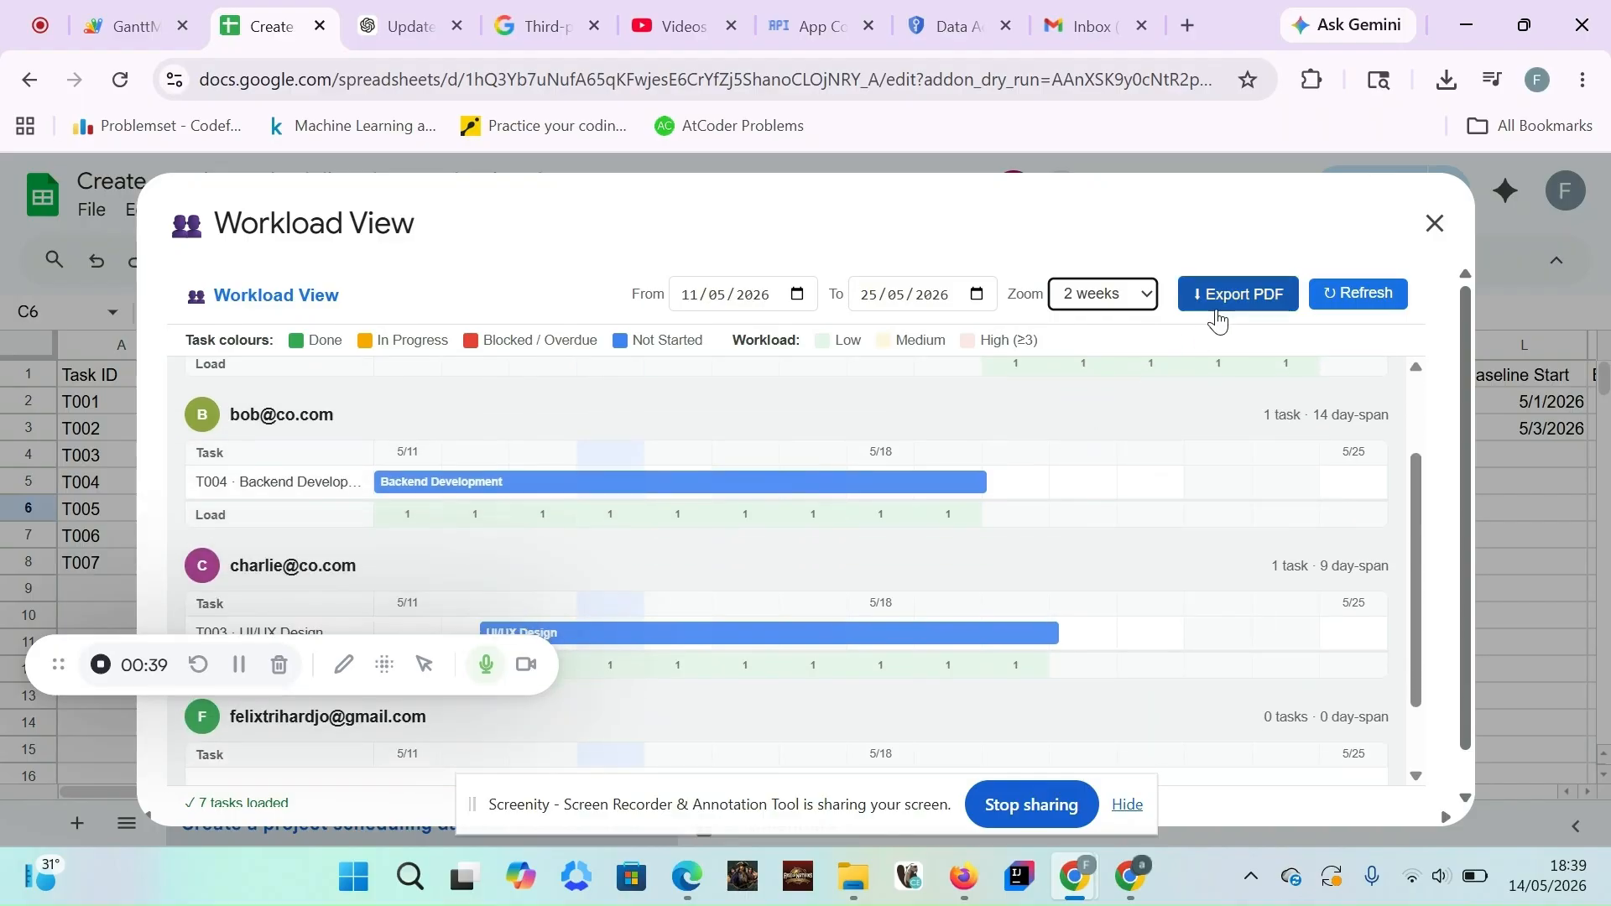
left_click(1217, 304)
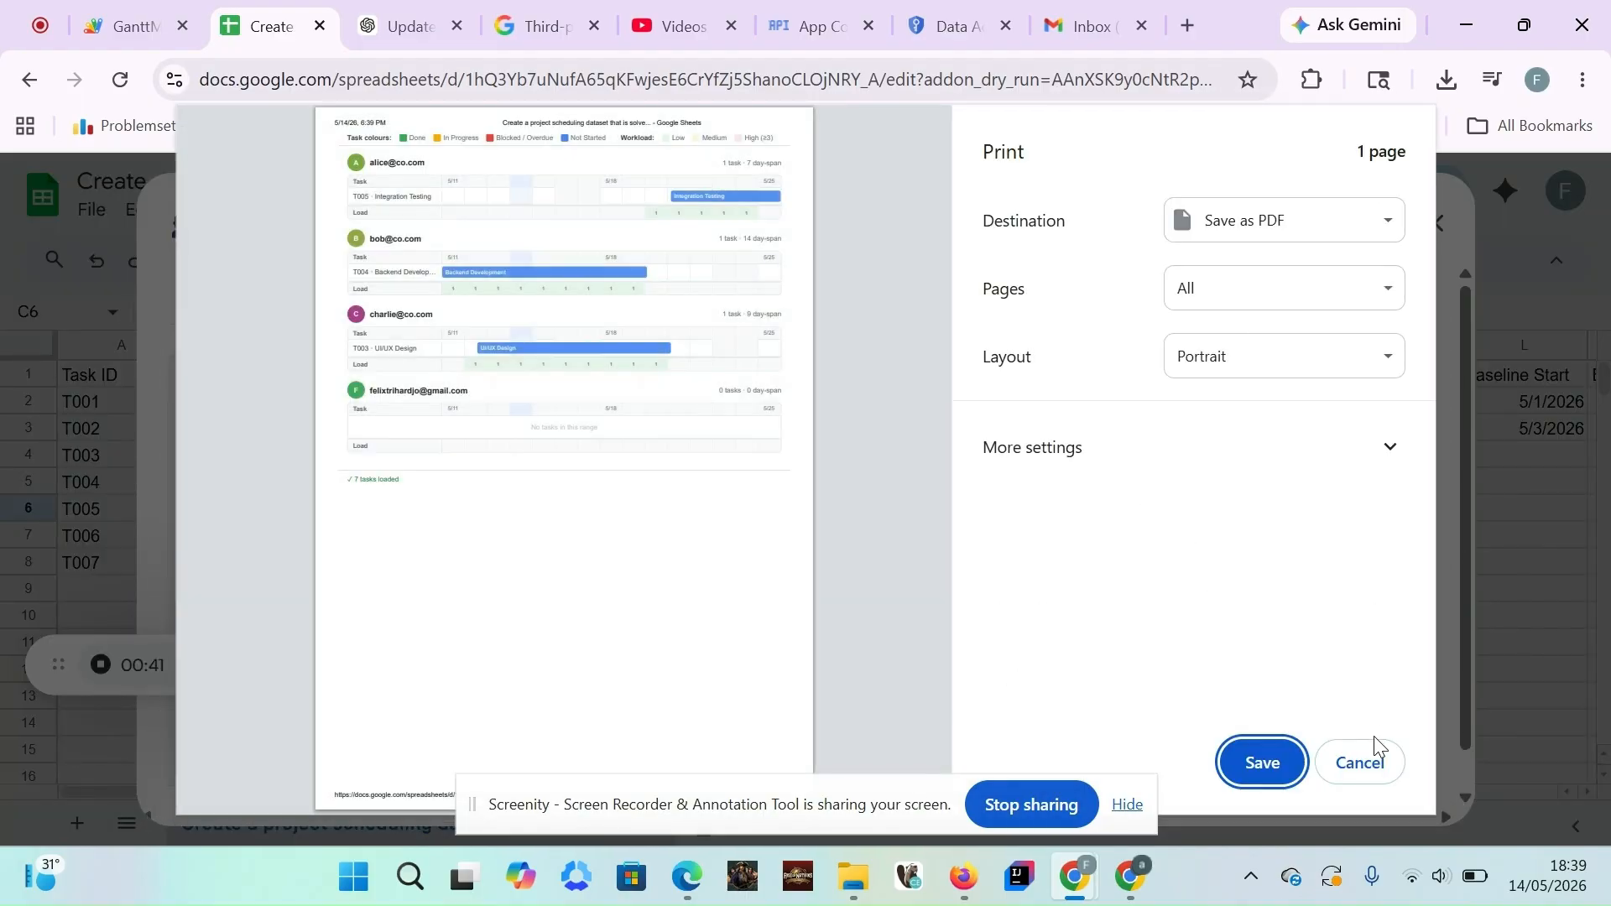
left_click(1373, 755)
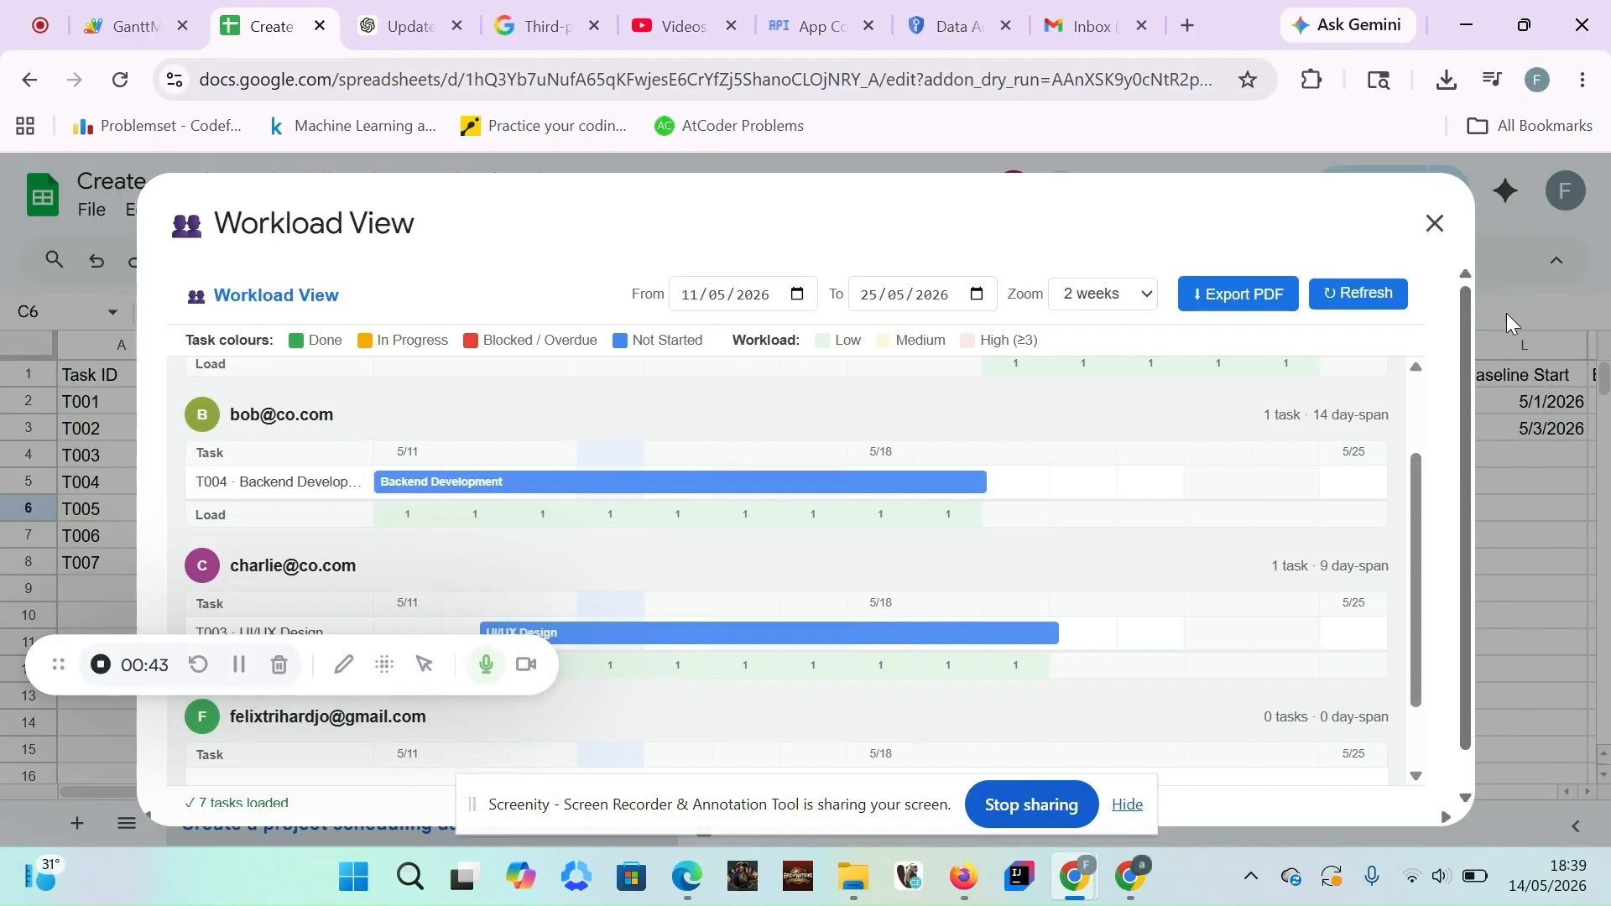
Close the Workload View, recalculate the project schedule, and dismiss the report after reviewing its baseline contradictions
left_click(1437, 223)
left_click(508, 212)
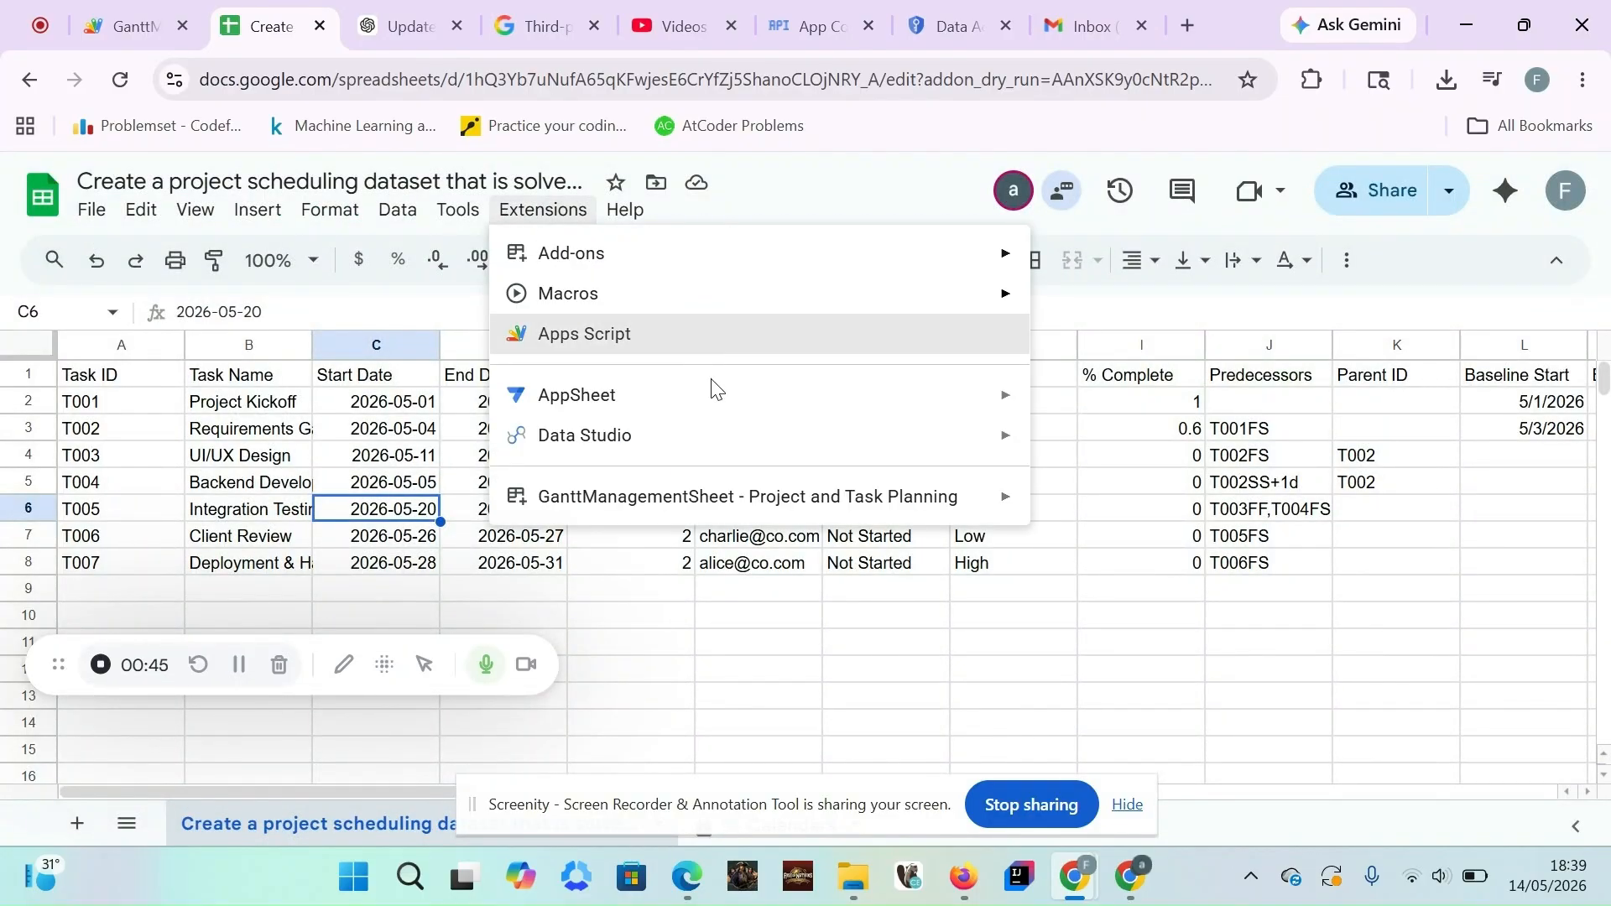
mouse_move(680, 522)
mouse_move(1124, 546)
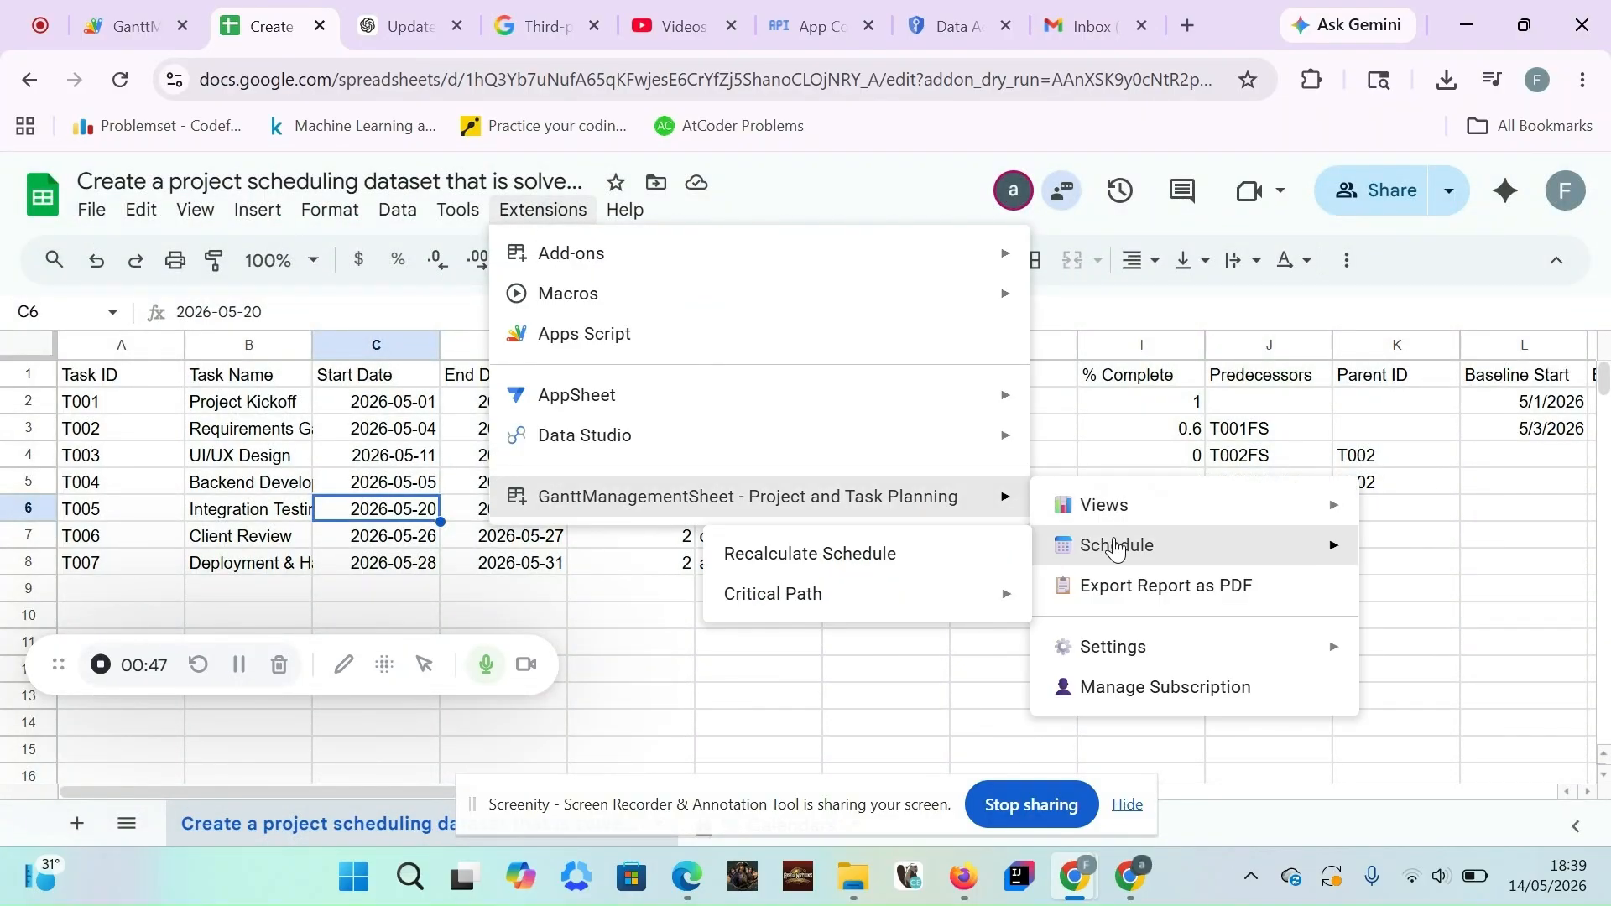
left_click(989, 545)
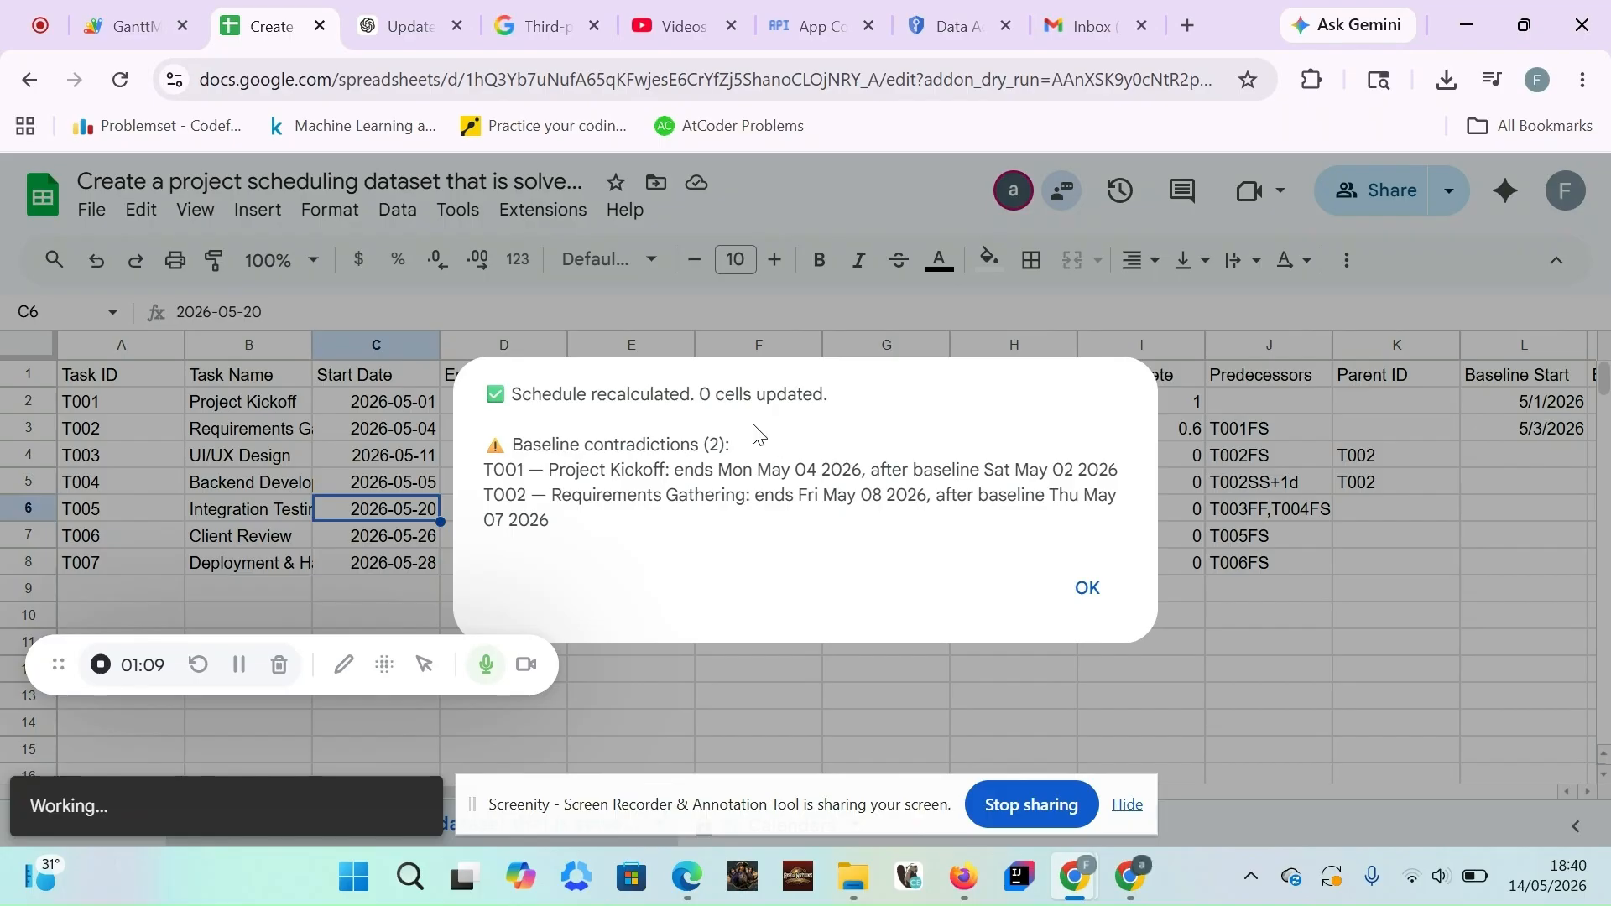
left_click_drag(702, 395, 852, 406)
left_click(888, 467)
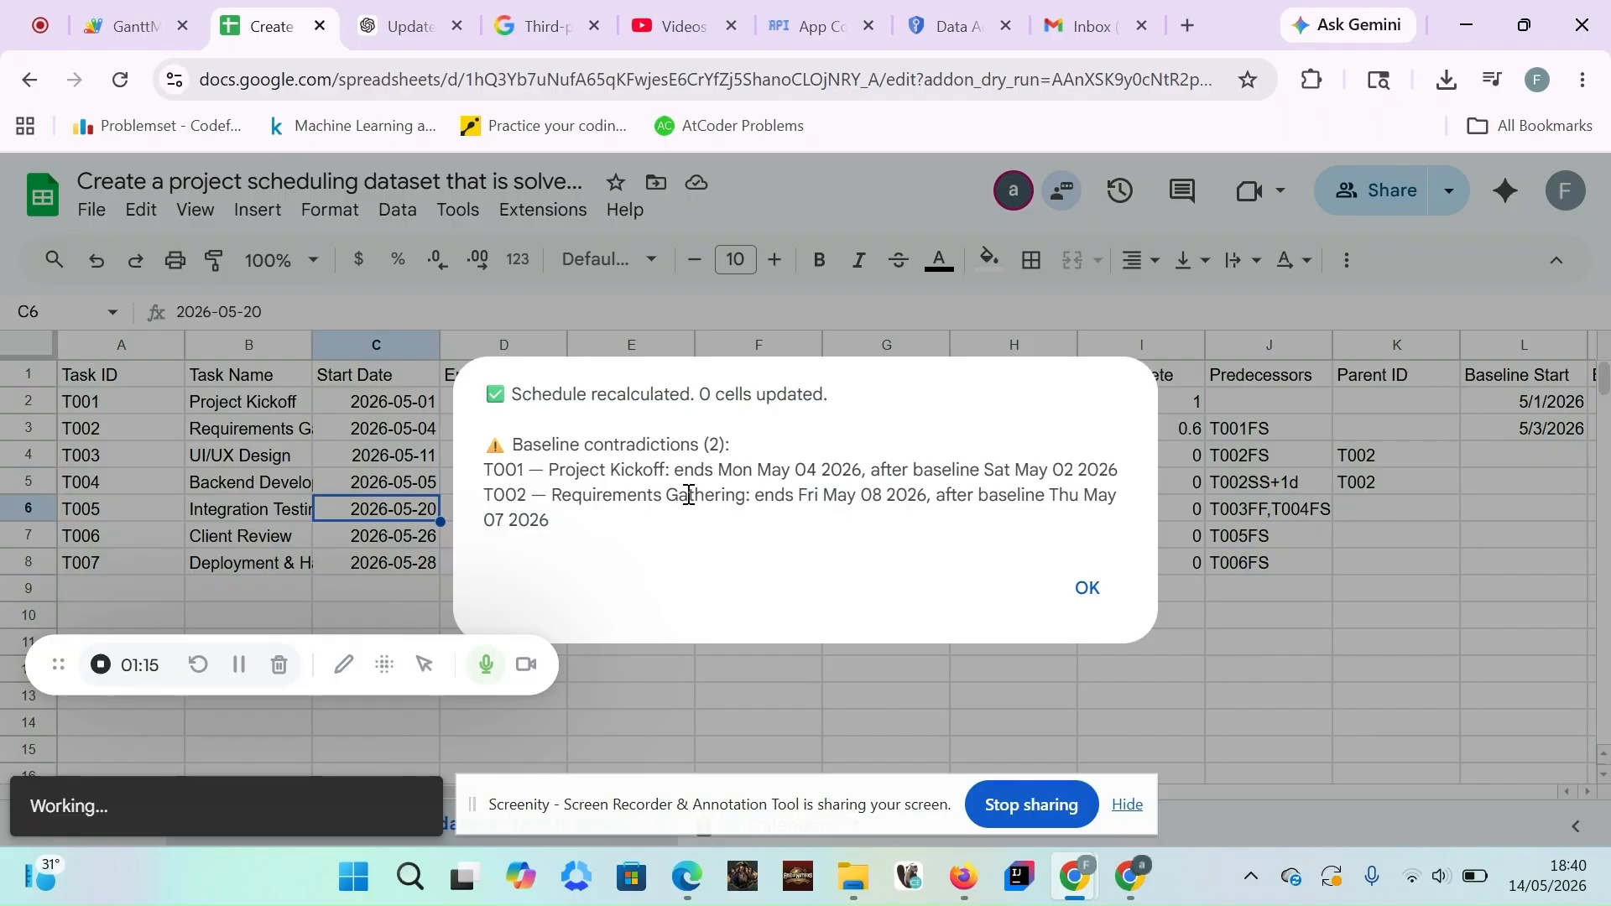
left_click(1082, 589)
Highlight the critical path tasks in the project sheet and dismiss the summary
left_click(543, 210)
mouse_move(584, 503)
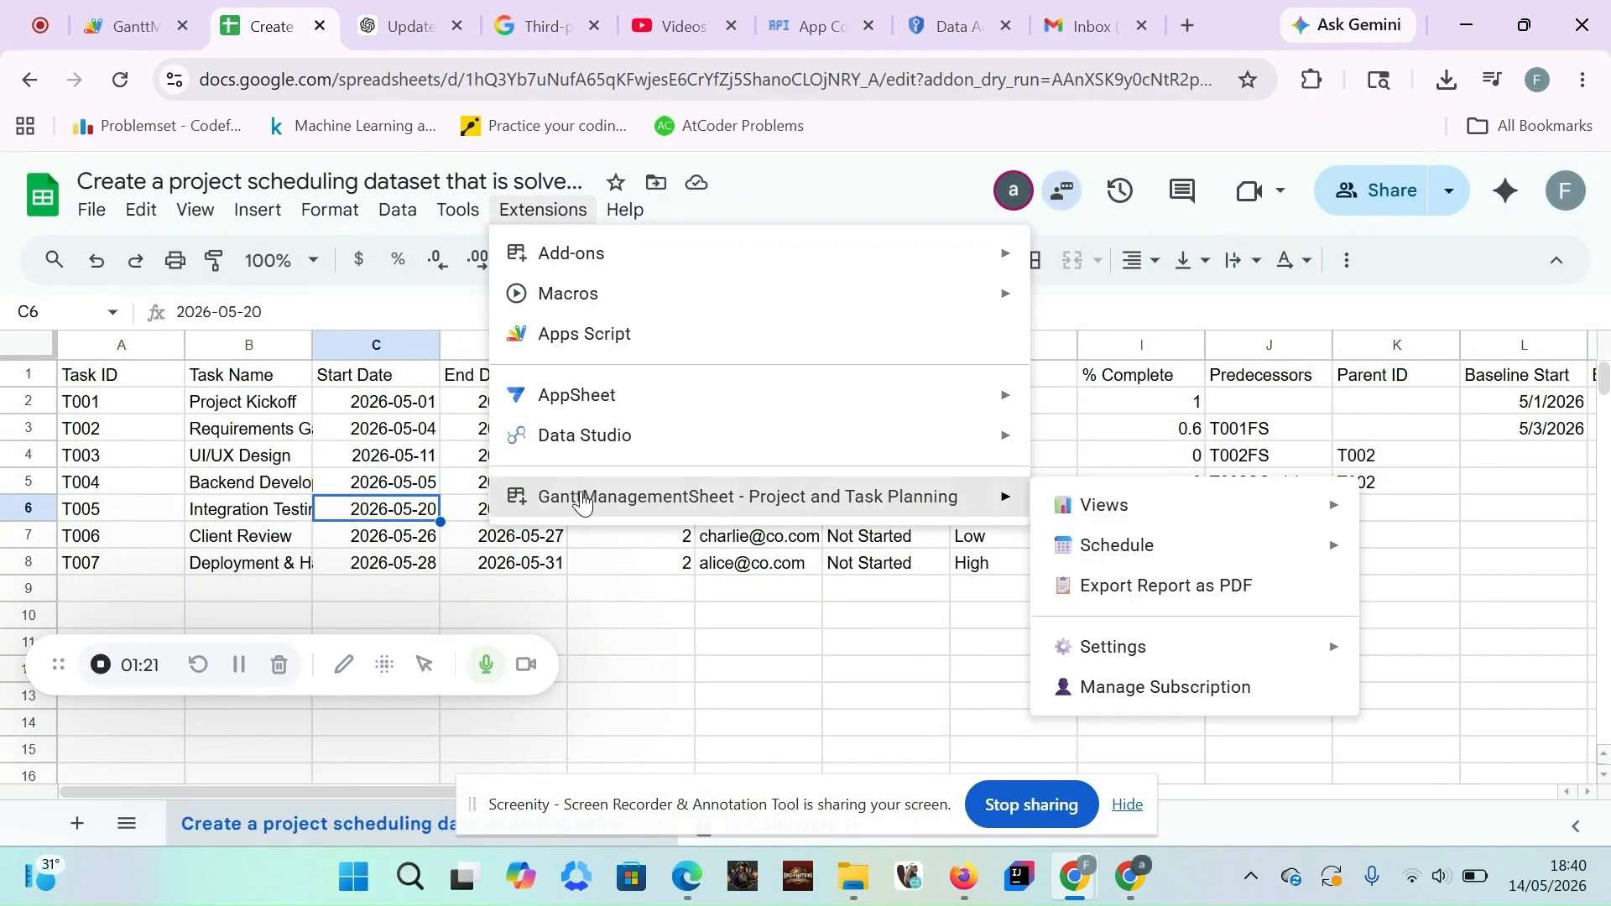
mouse_move(1160, 550)
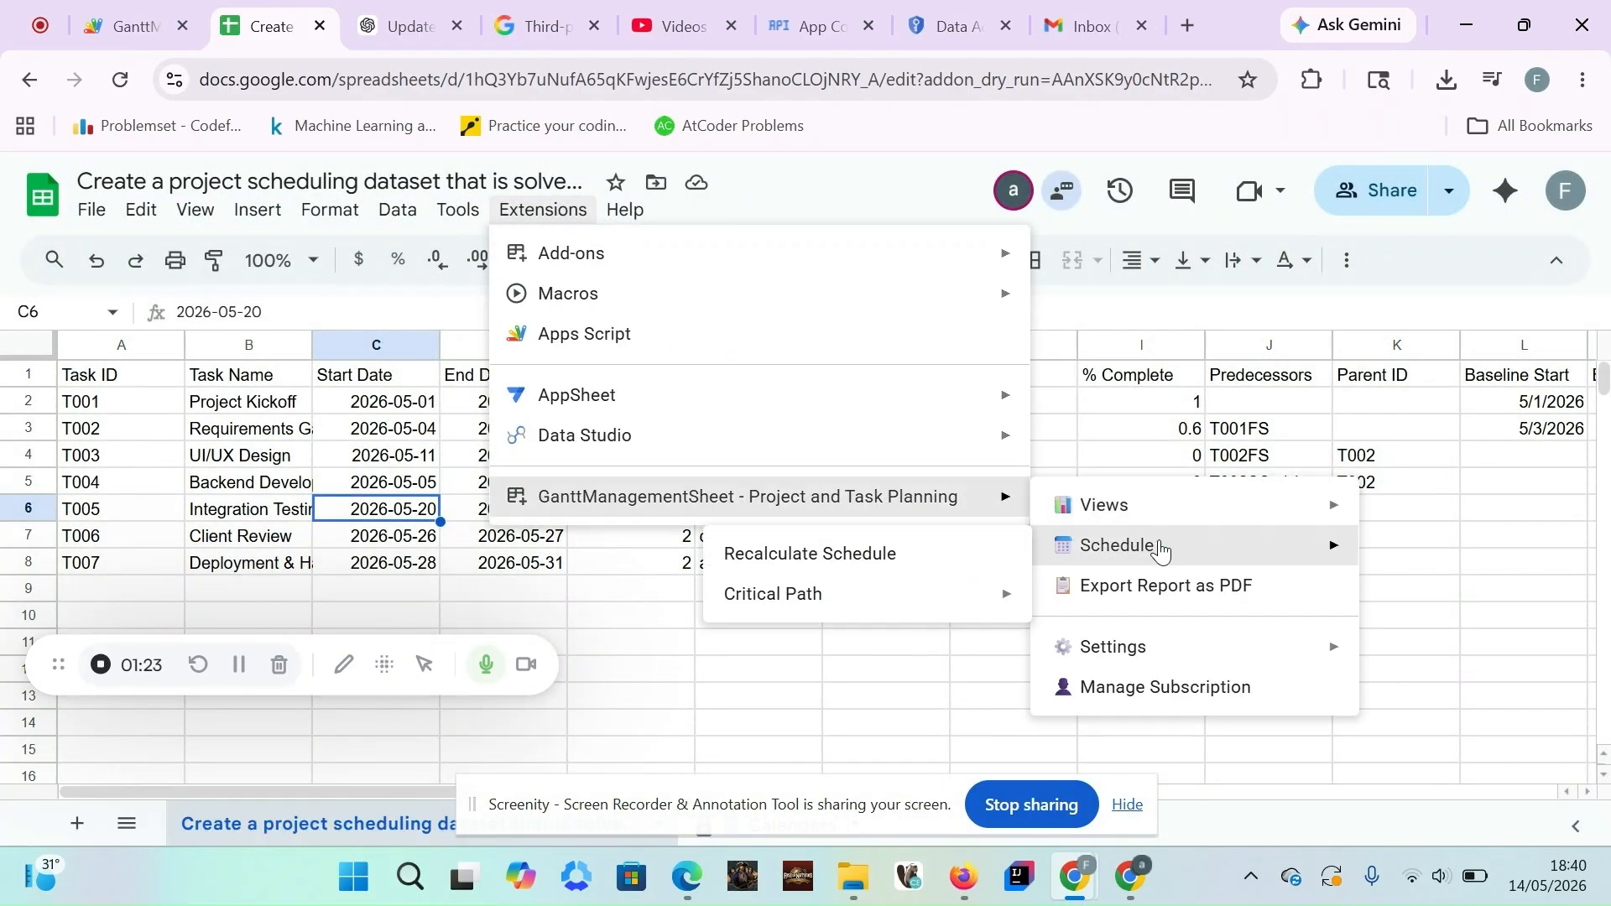
mouse_move(990, 593)
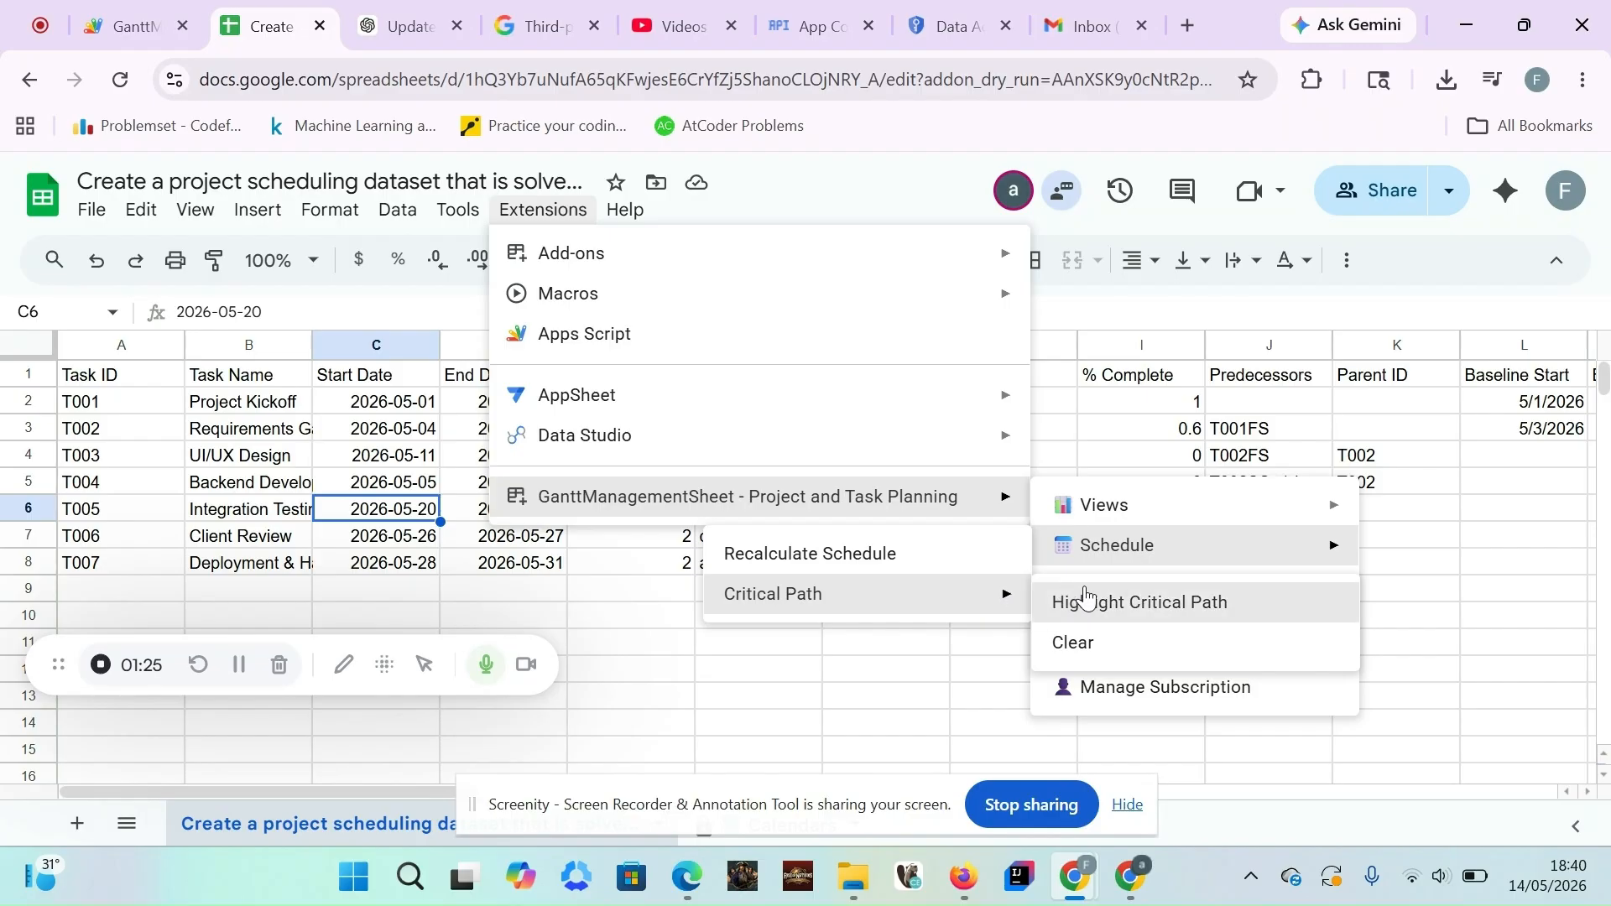
left_click(1086, 599)
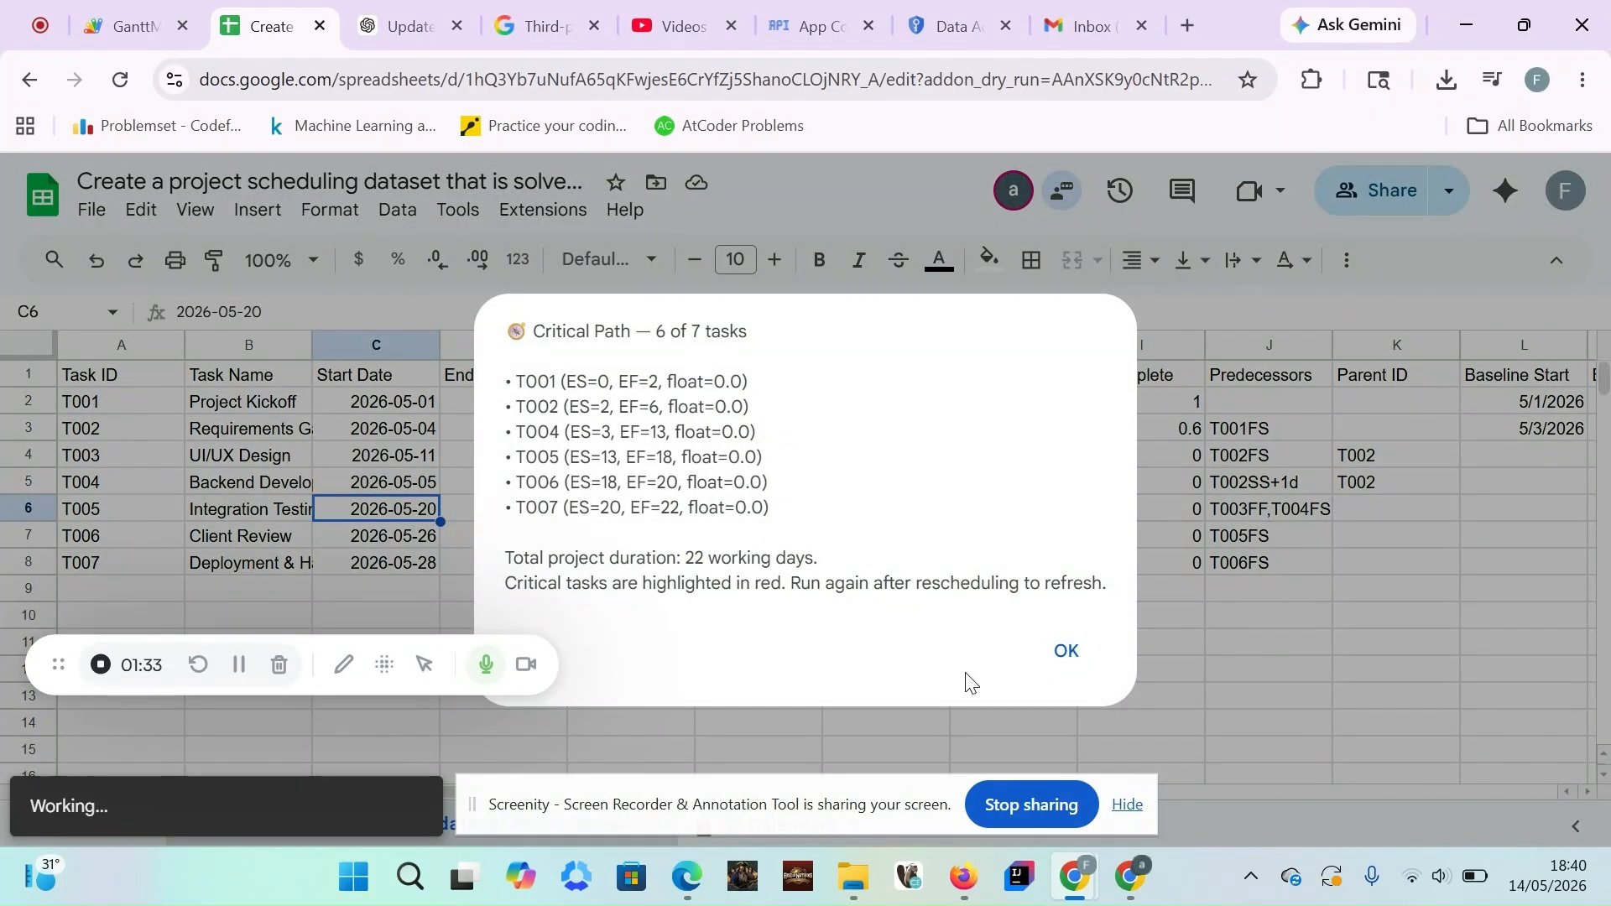
left_click(1064, 672)
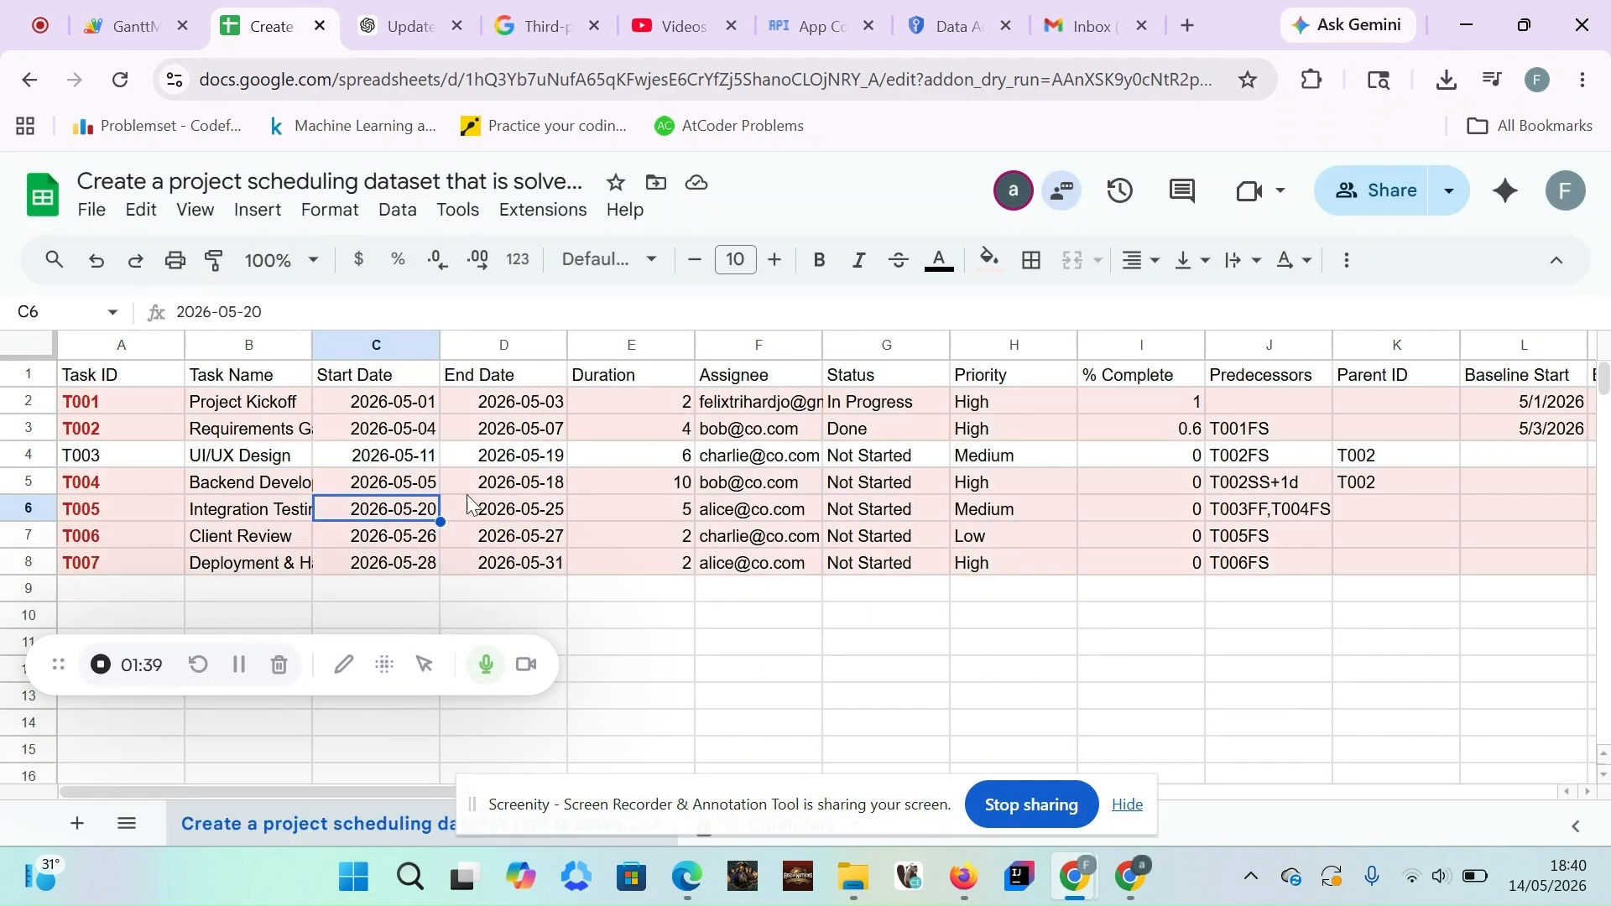
Clear the critical path highlighting from the project tasks
left_click(541, 215)
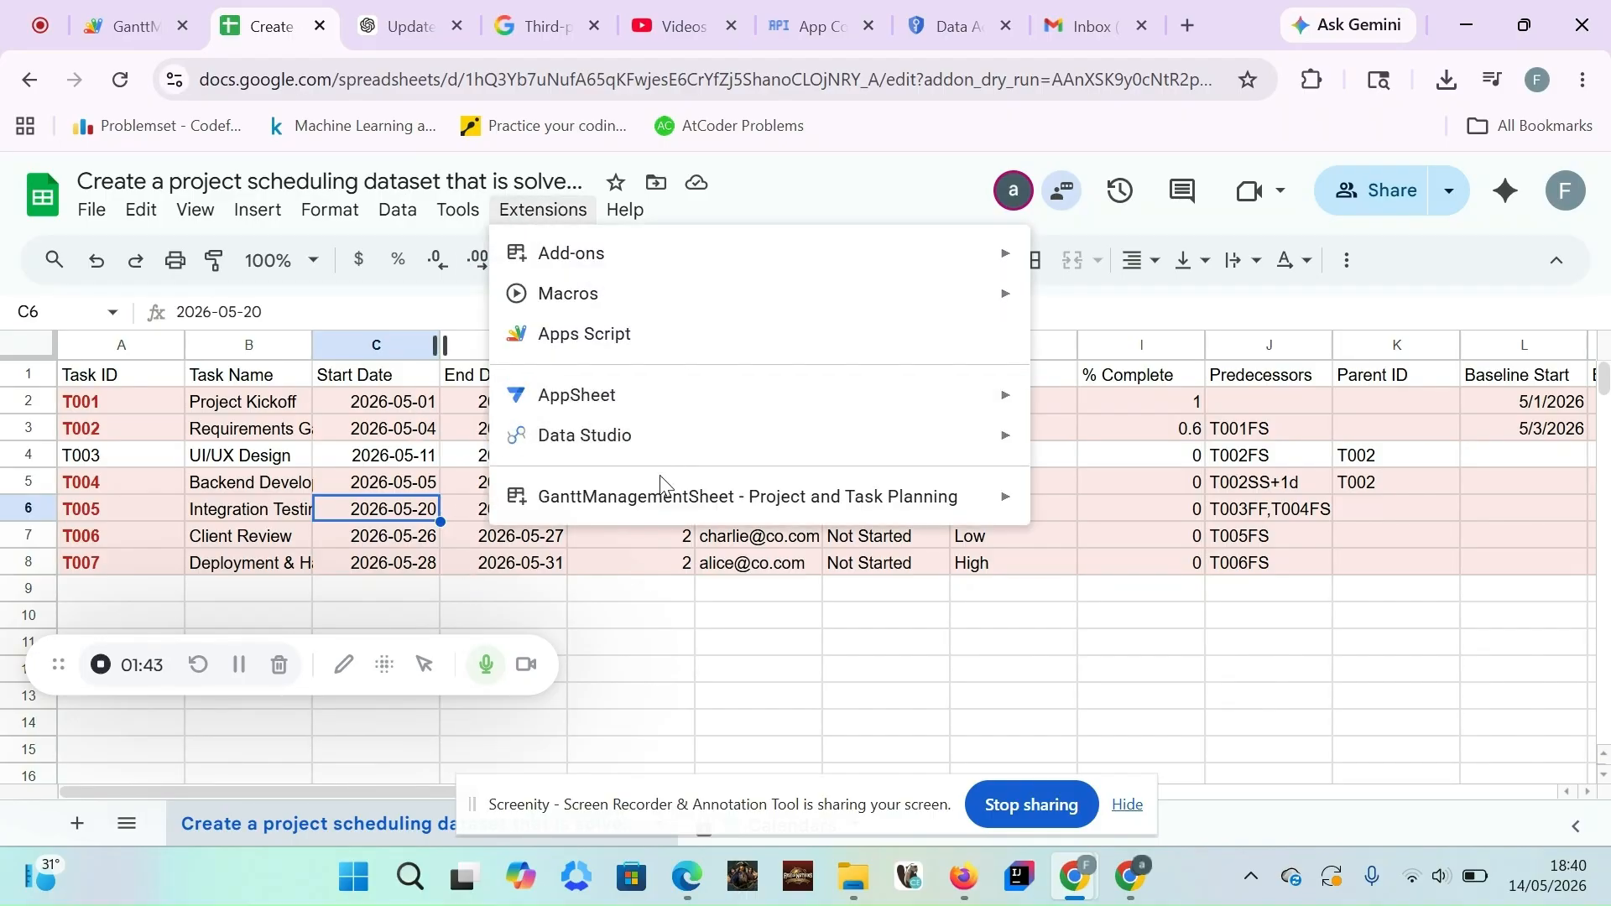
mouse_move(676, 495)
mouse_move(1141, 550)
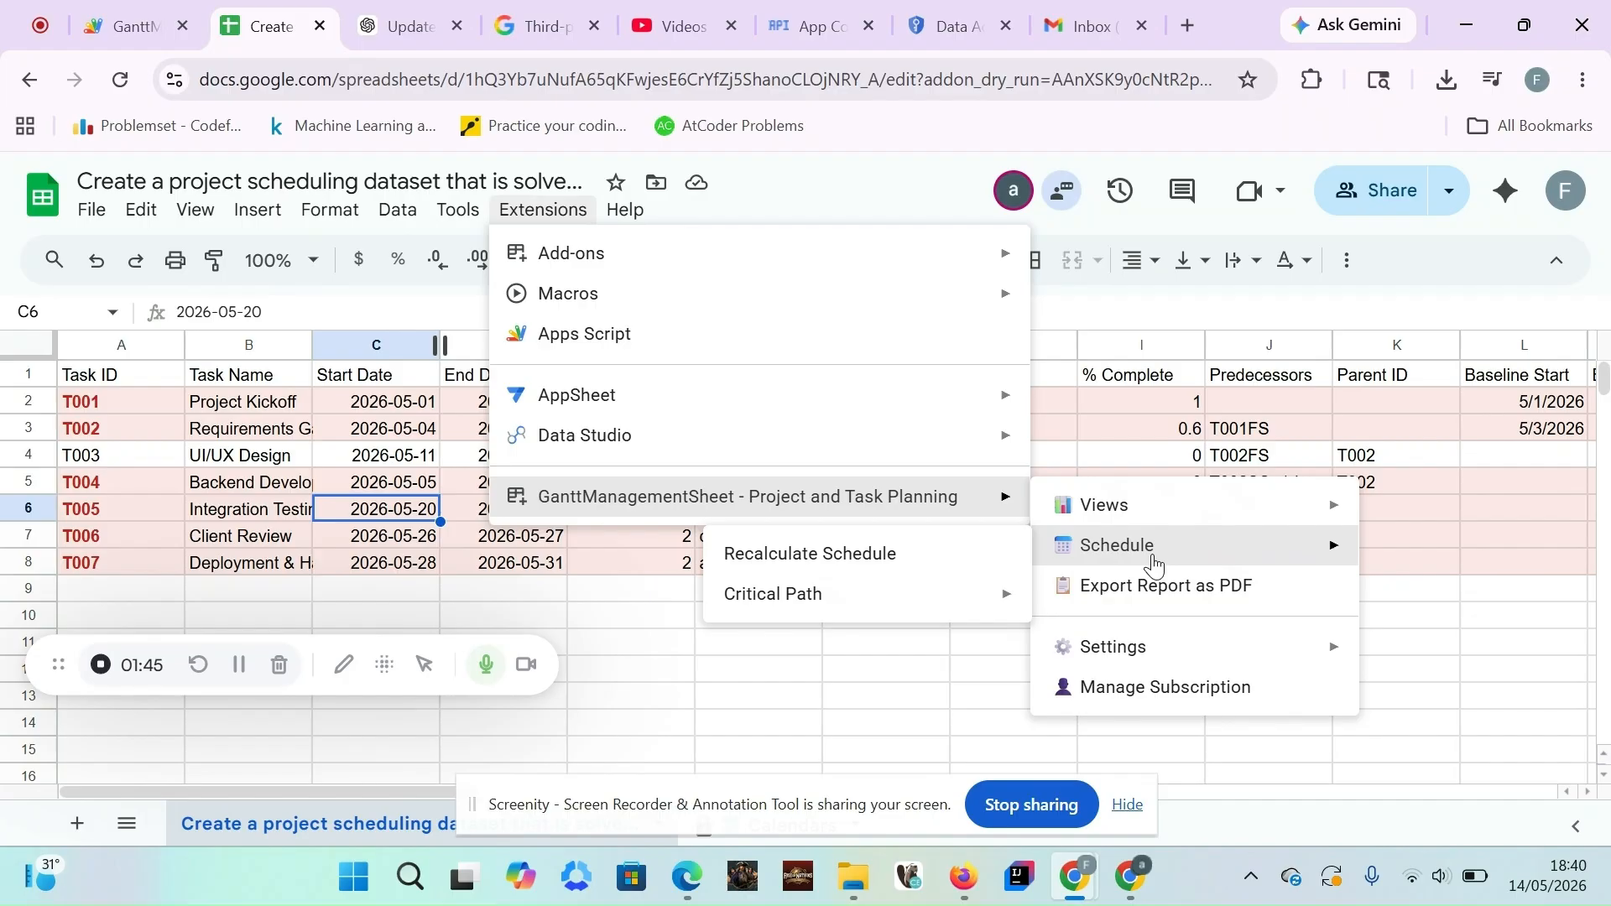
mouse_move(990, 599)
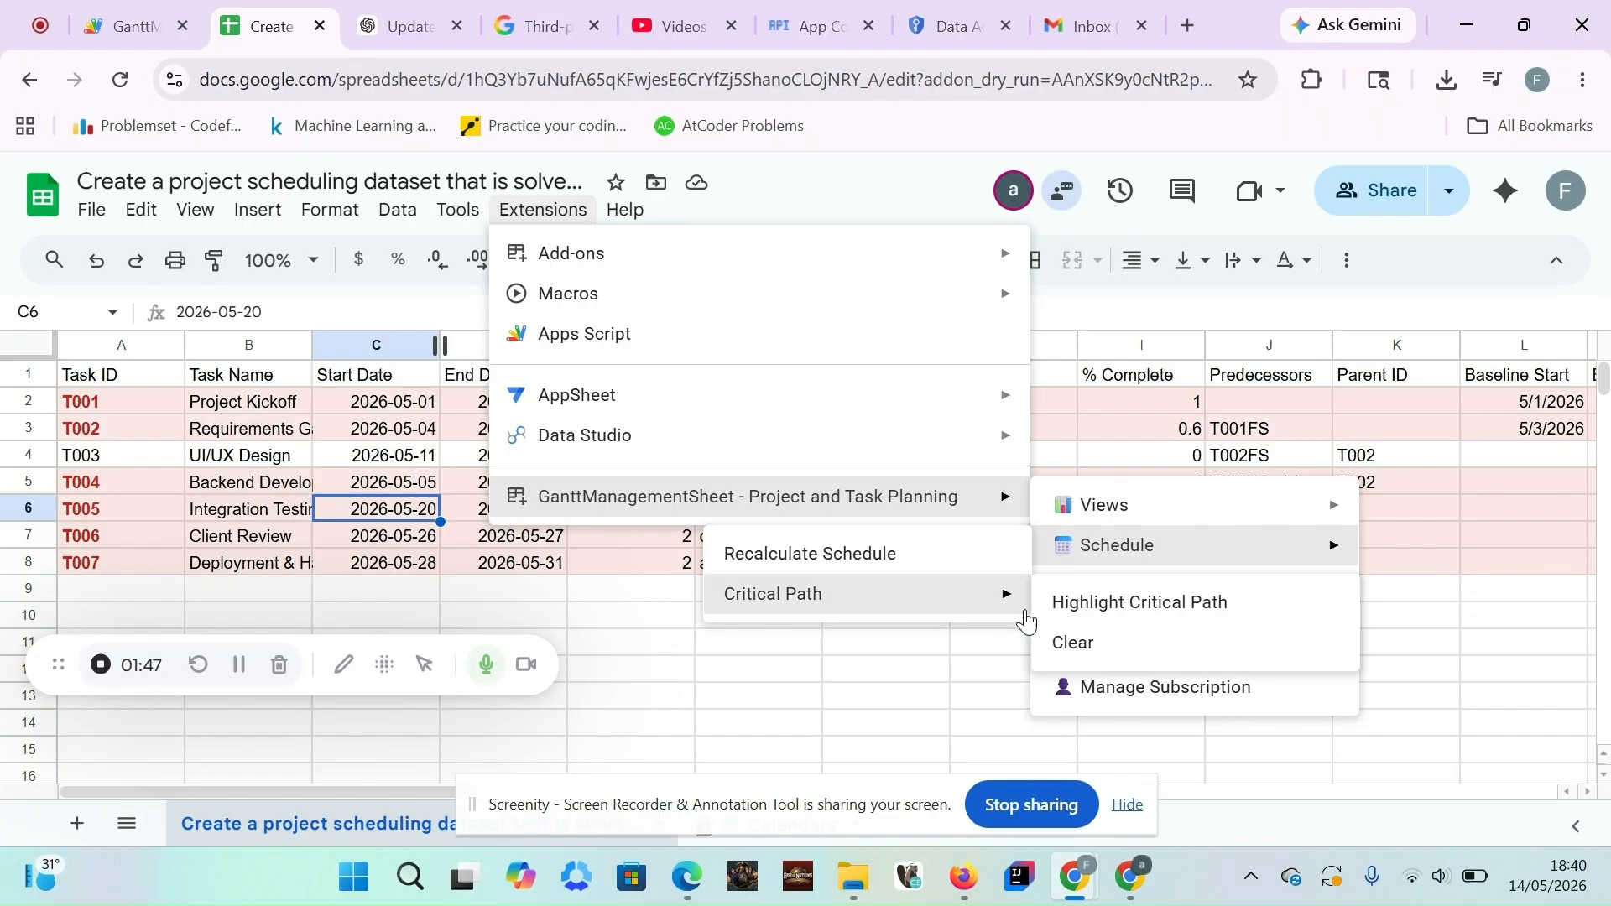
left_click(1062, 645)
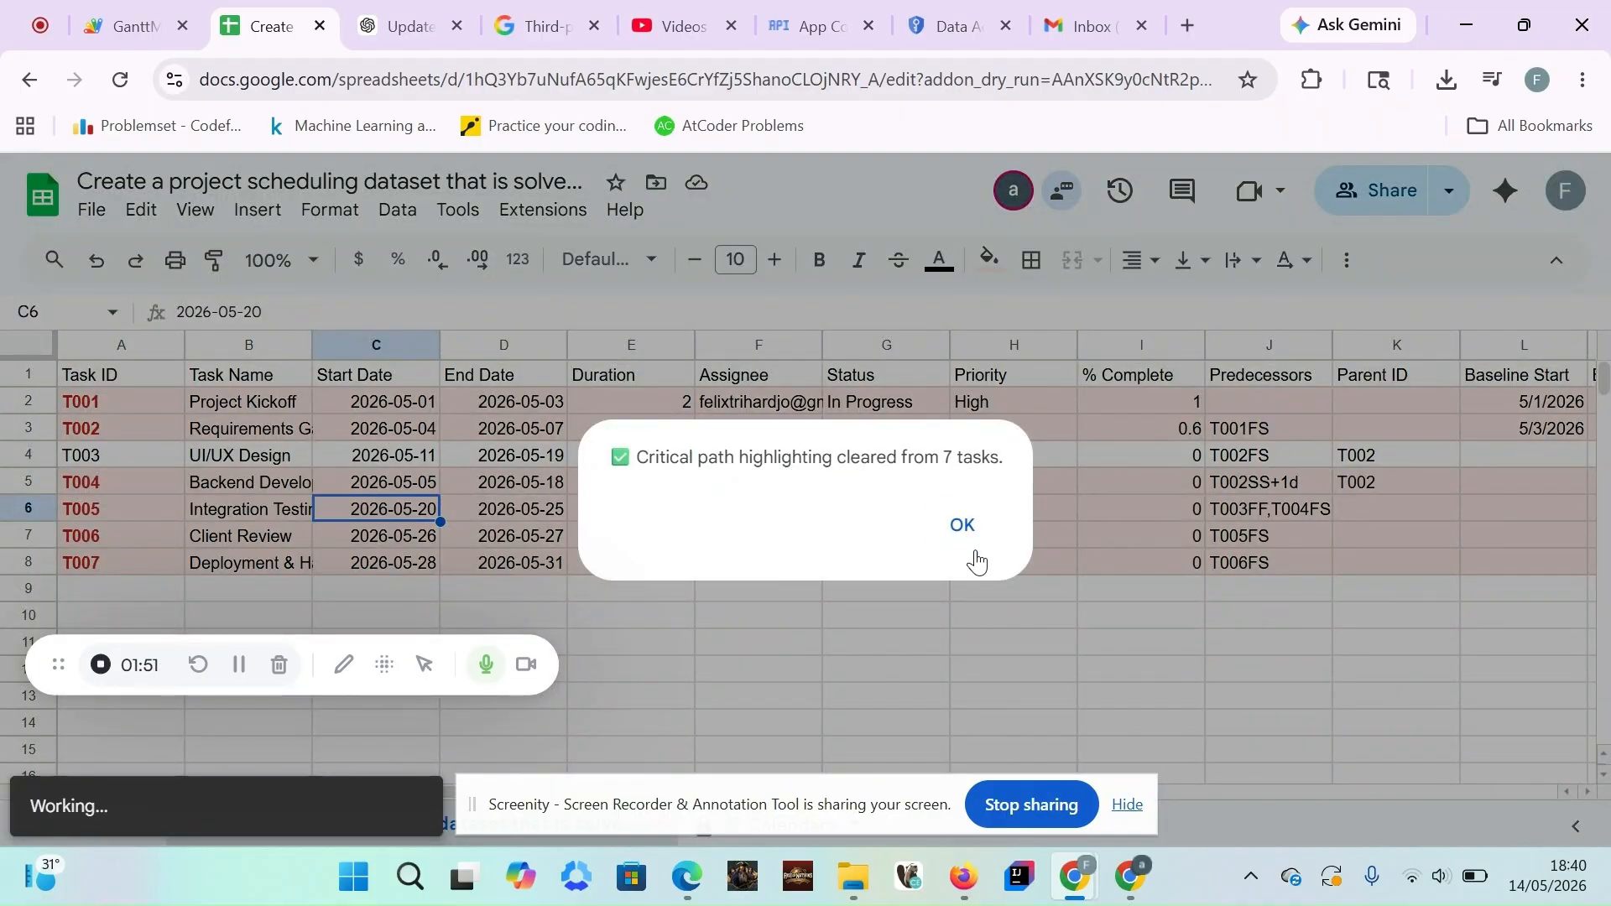
left_click(962, 527)
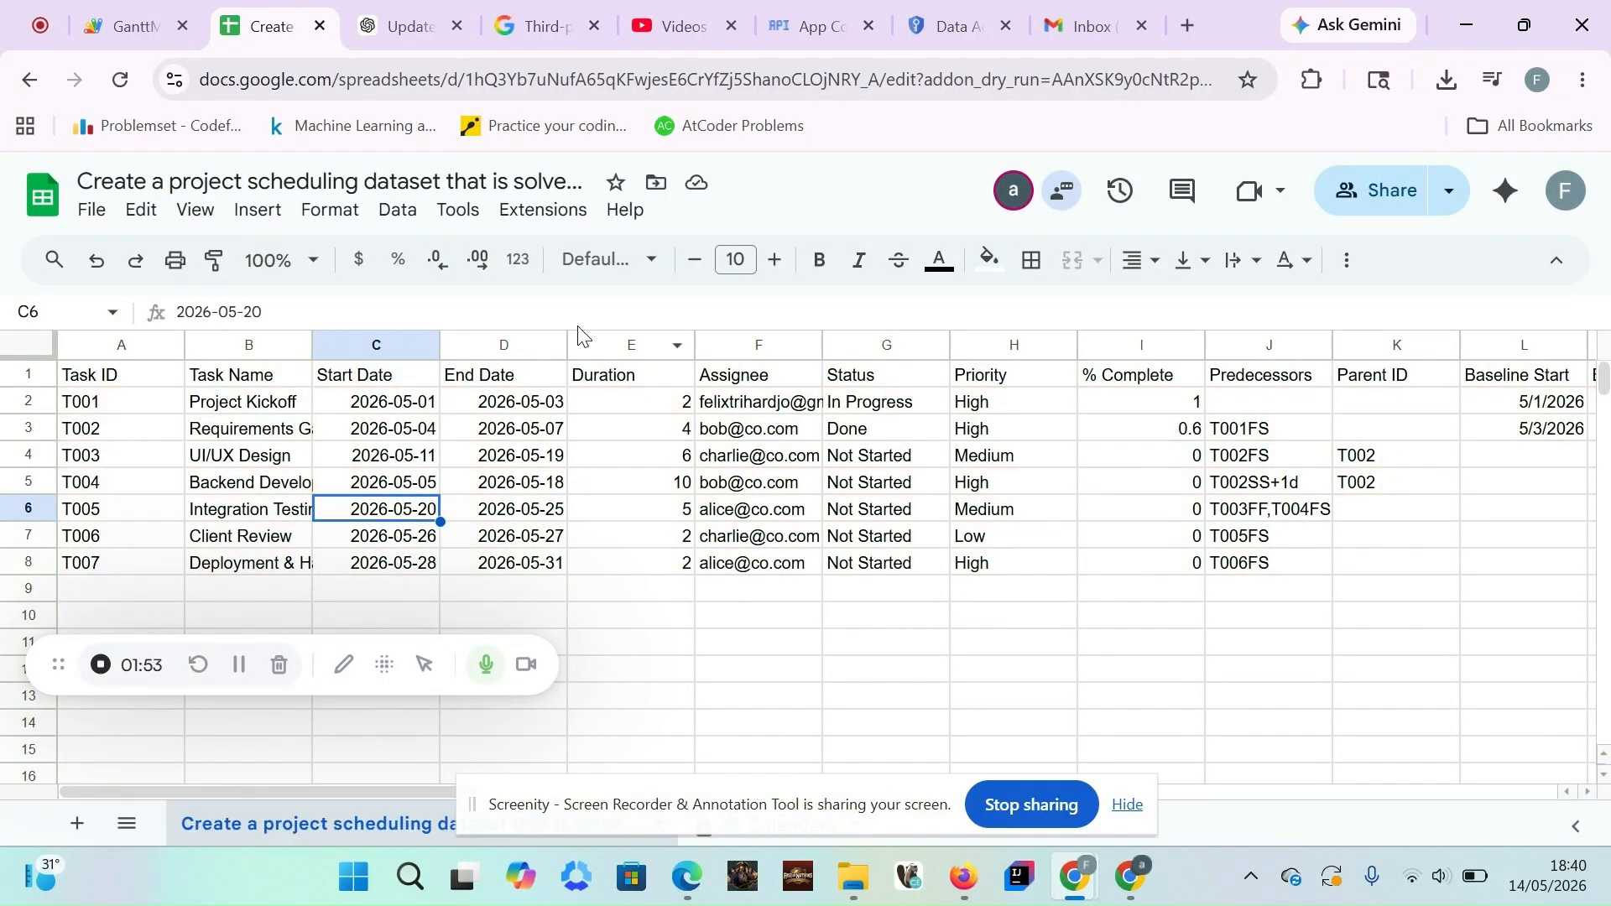
Export the project status report as a PDF with GanttManagementSheet
left_click(558, 210)
mouse_move(677, 506)
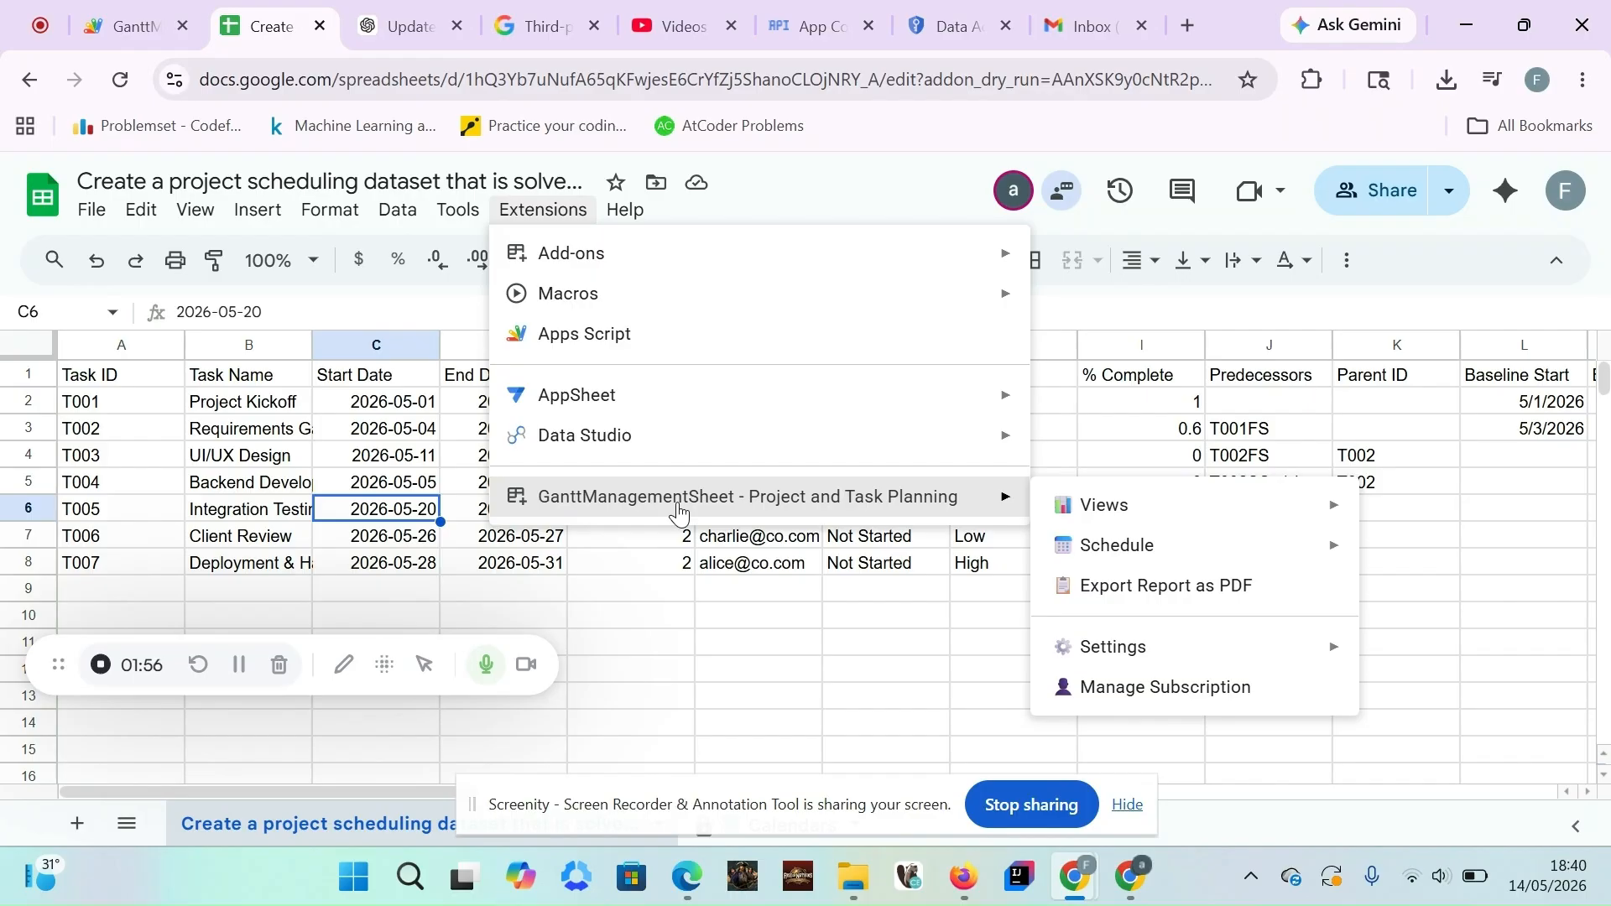
left_click(1104, 590)
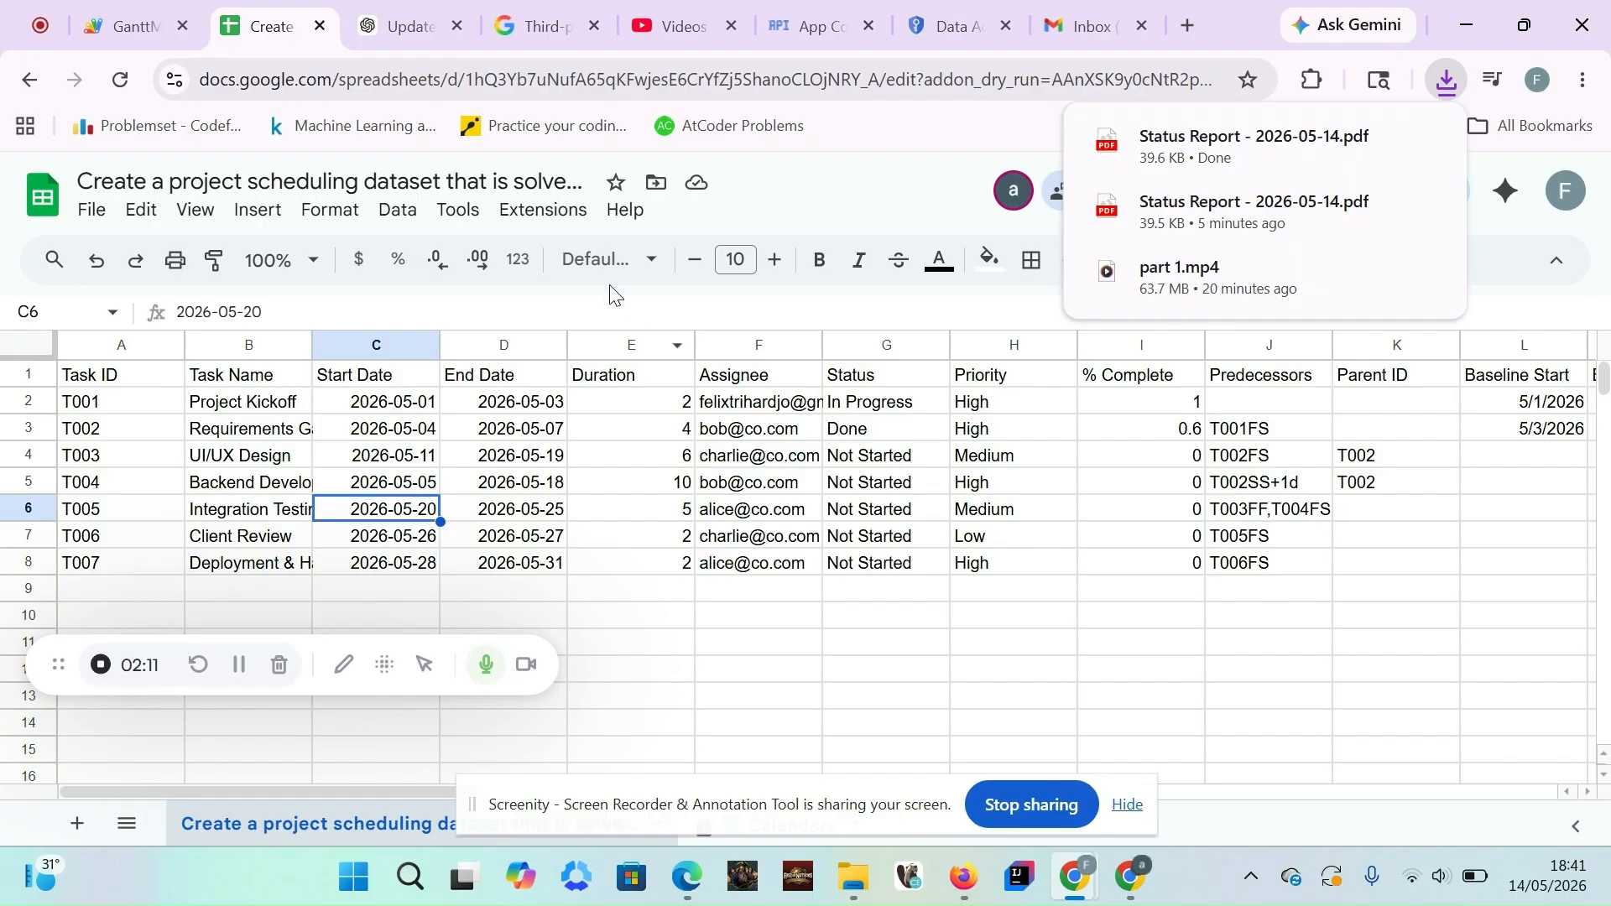
Open Status Report - 2026-05-14 from the Downloads folder in File Explorer and examine its summary and task list
left_click(537, 210)
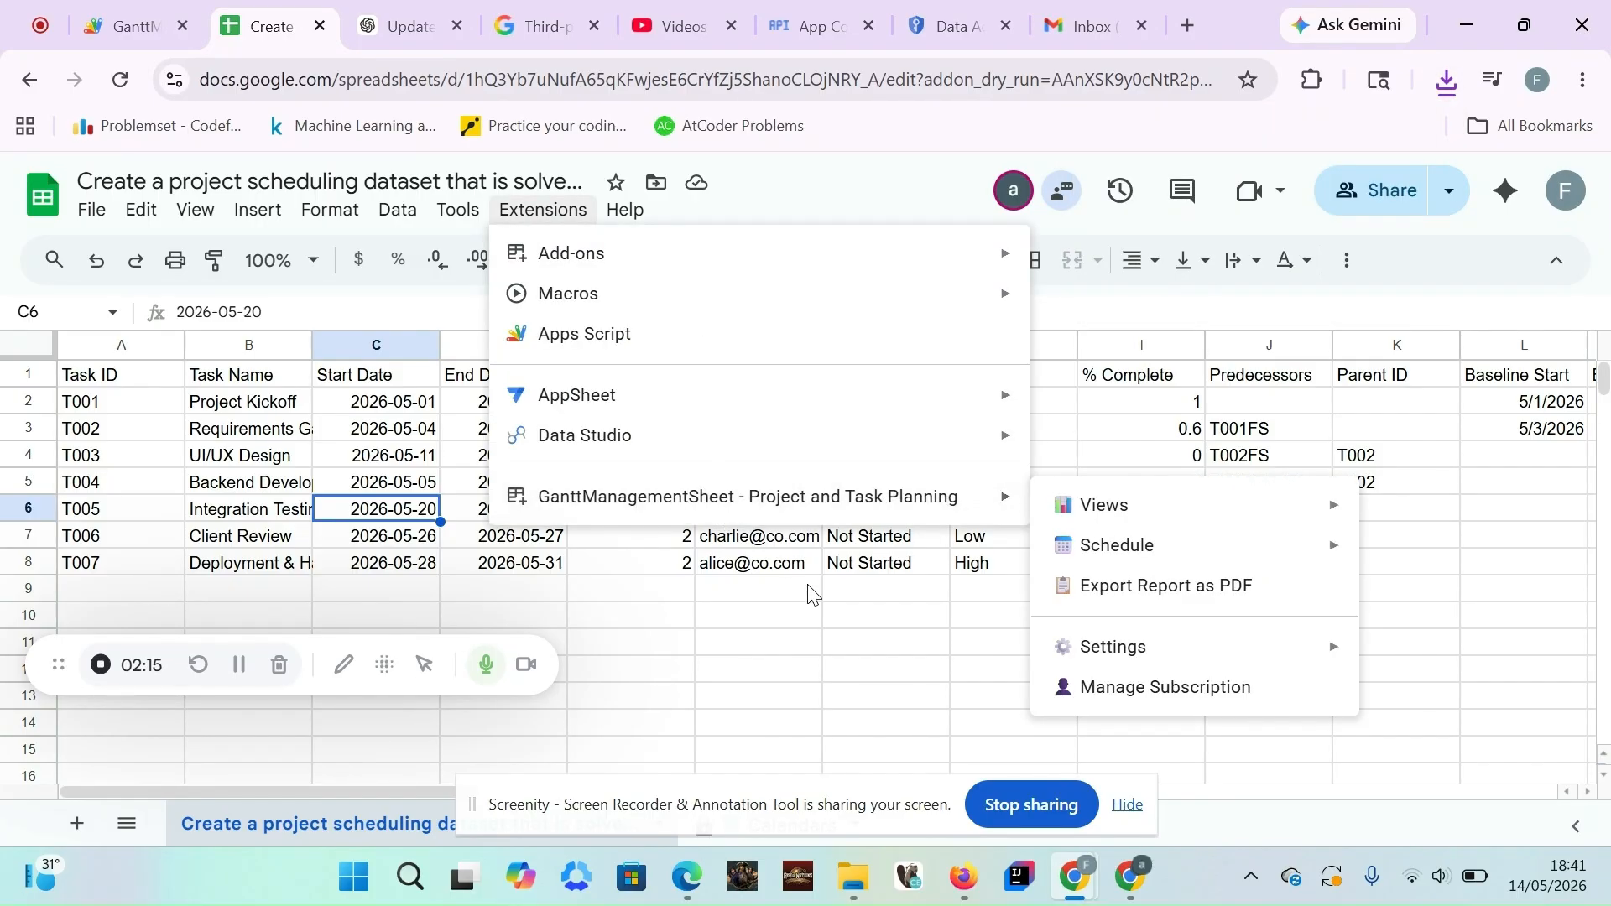
left_click(808, 605)
left_click(869, 896)
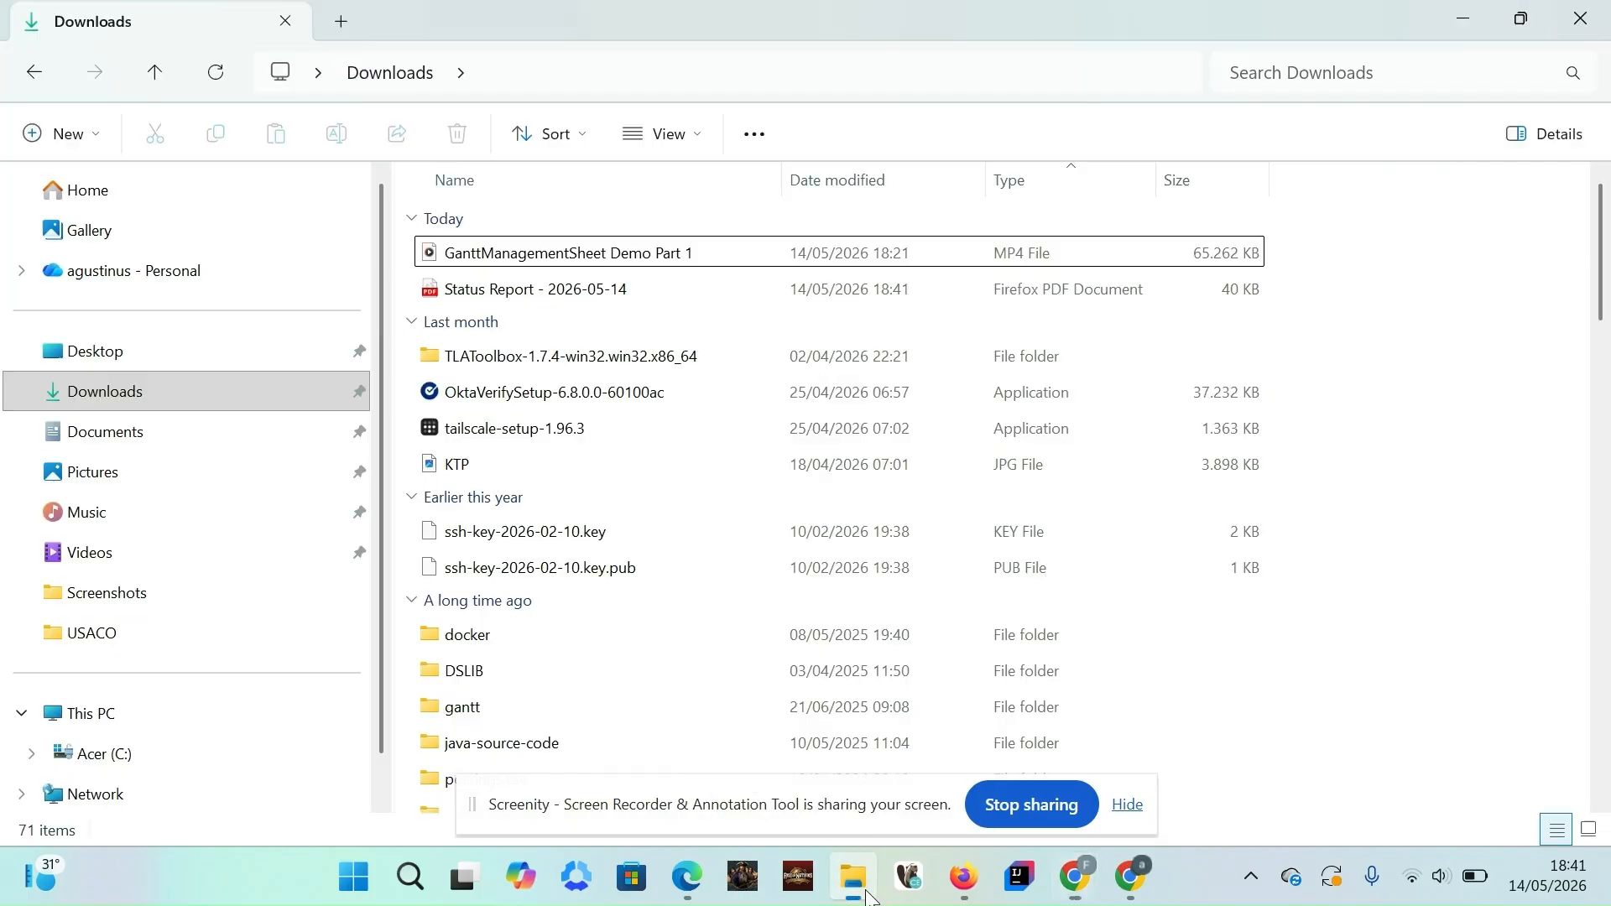
double_click(591, 290)
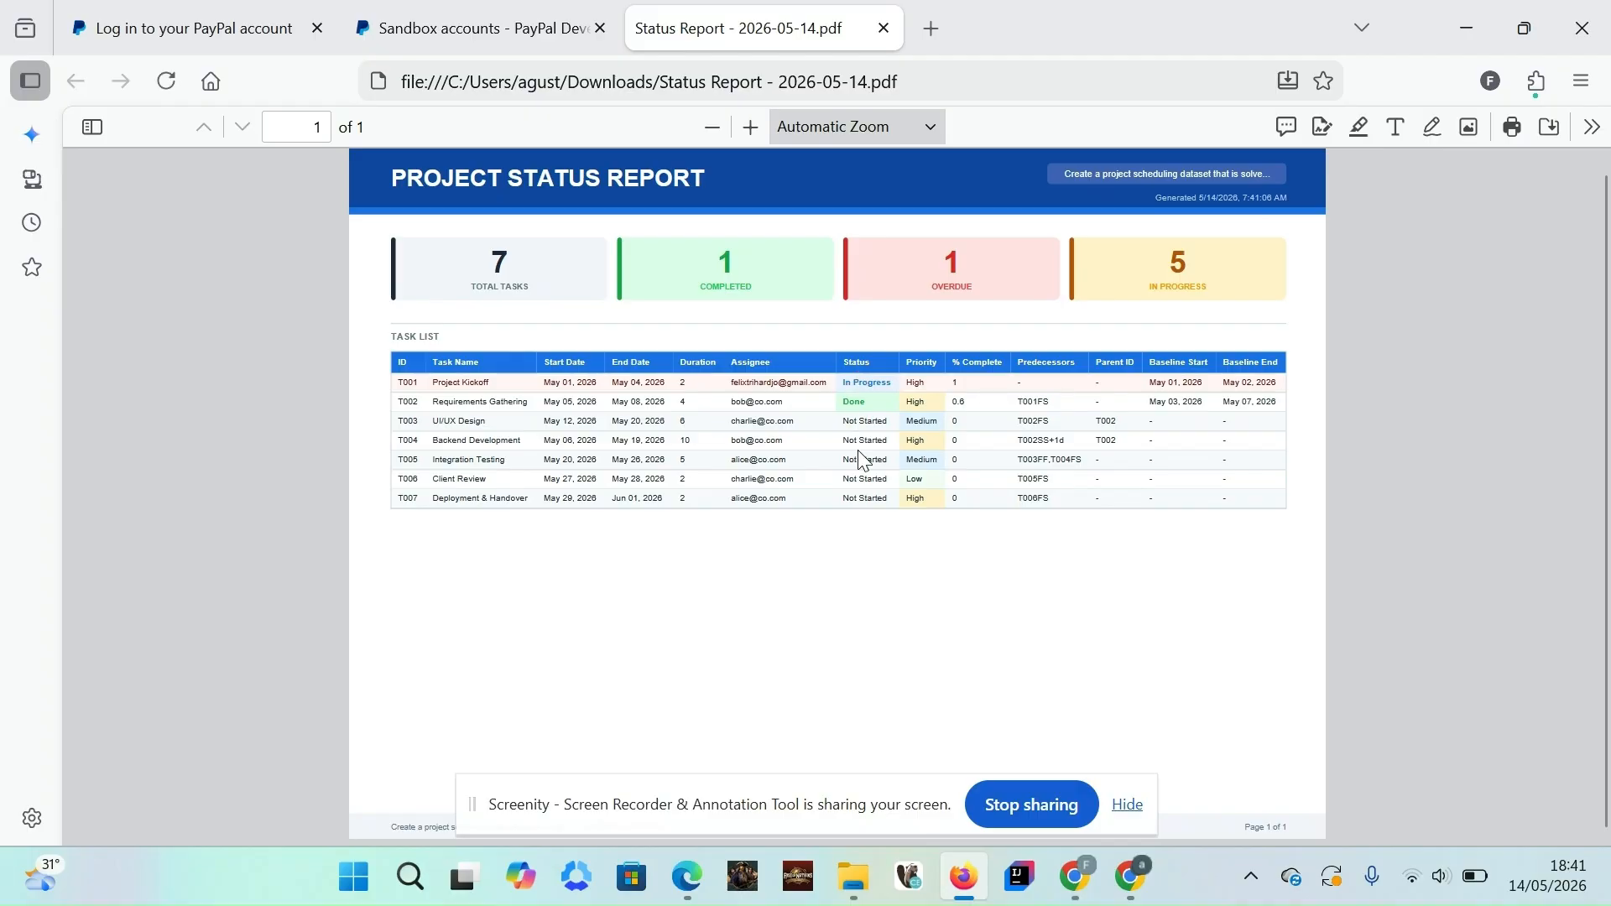
scroll(858, 452, "down", 1)
scroll(862, 472, "up", 1)
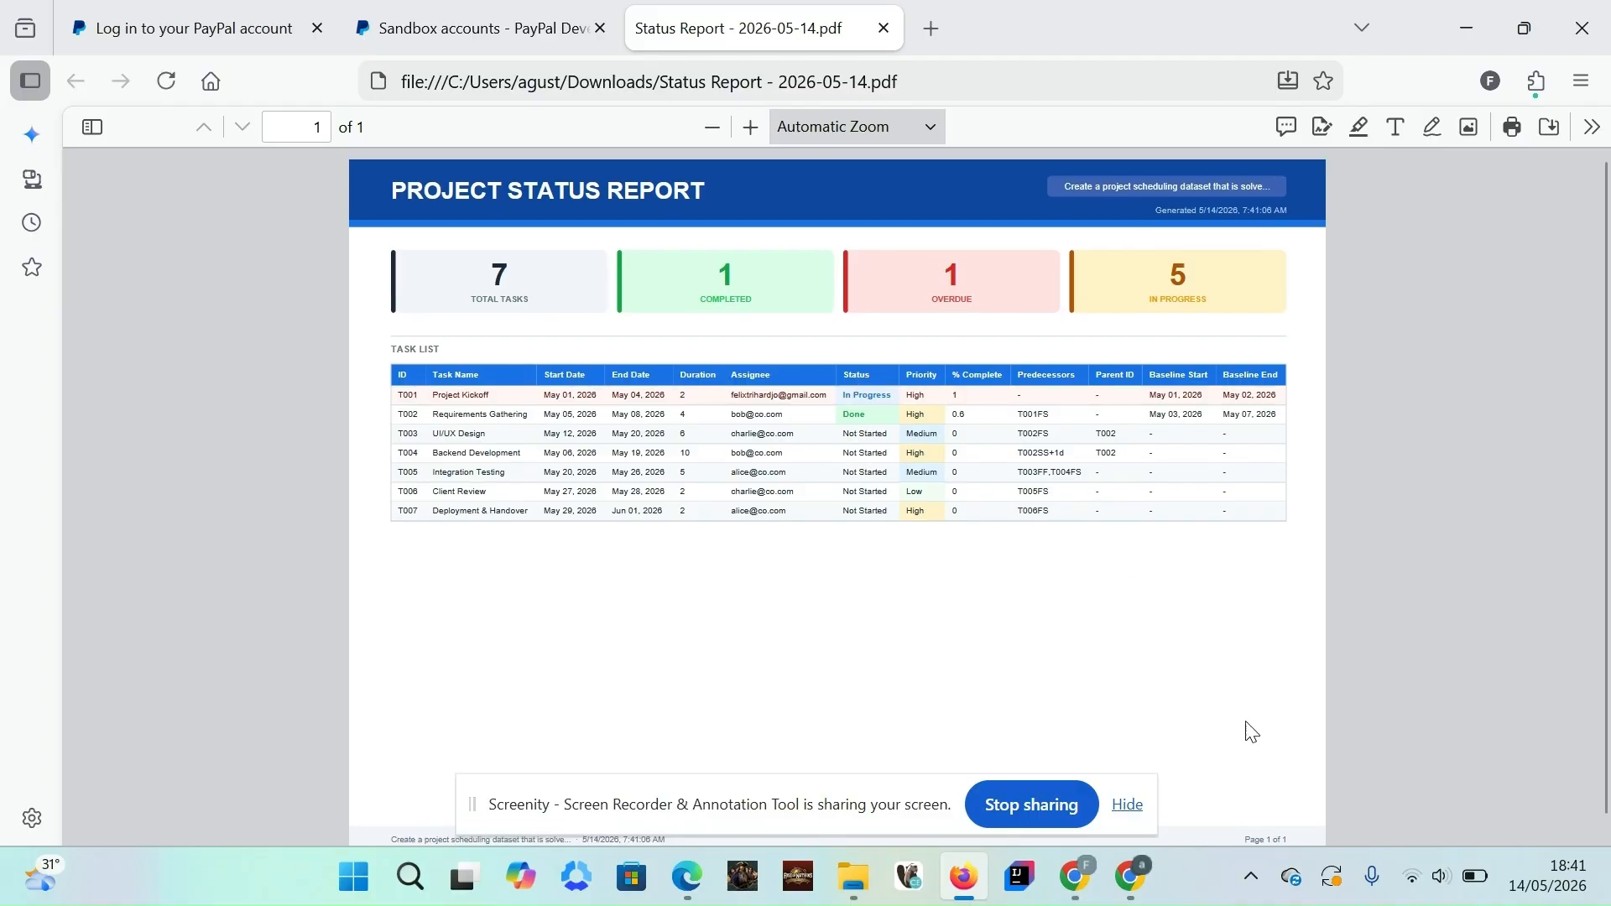
Return to the Google Sheets project and send email reminders for tasks due within 3 days, including overdue tasks and skipping Done ones
mouse_move(1087, 882)
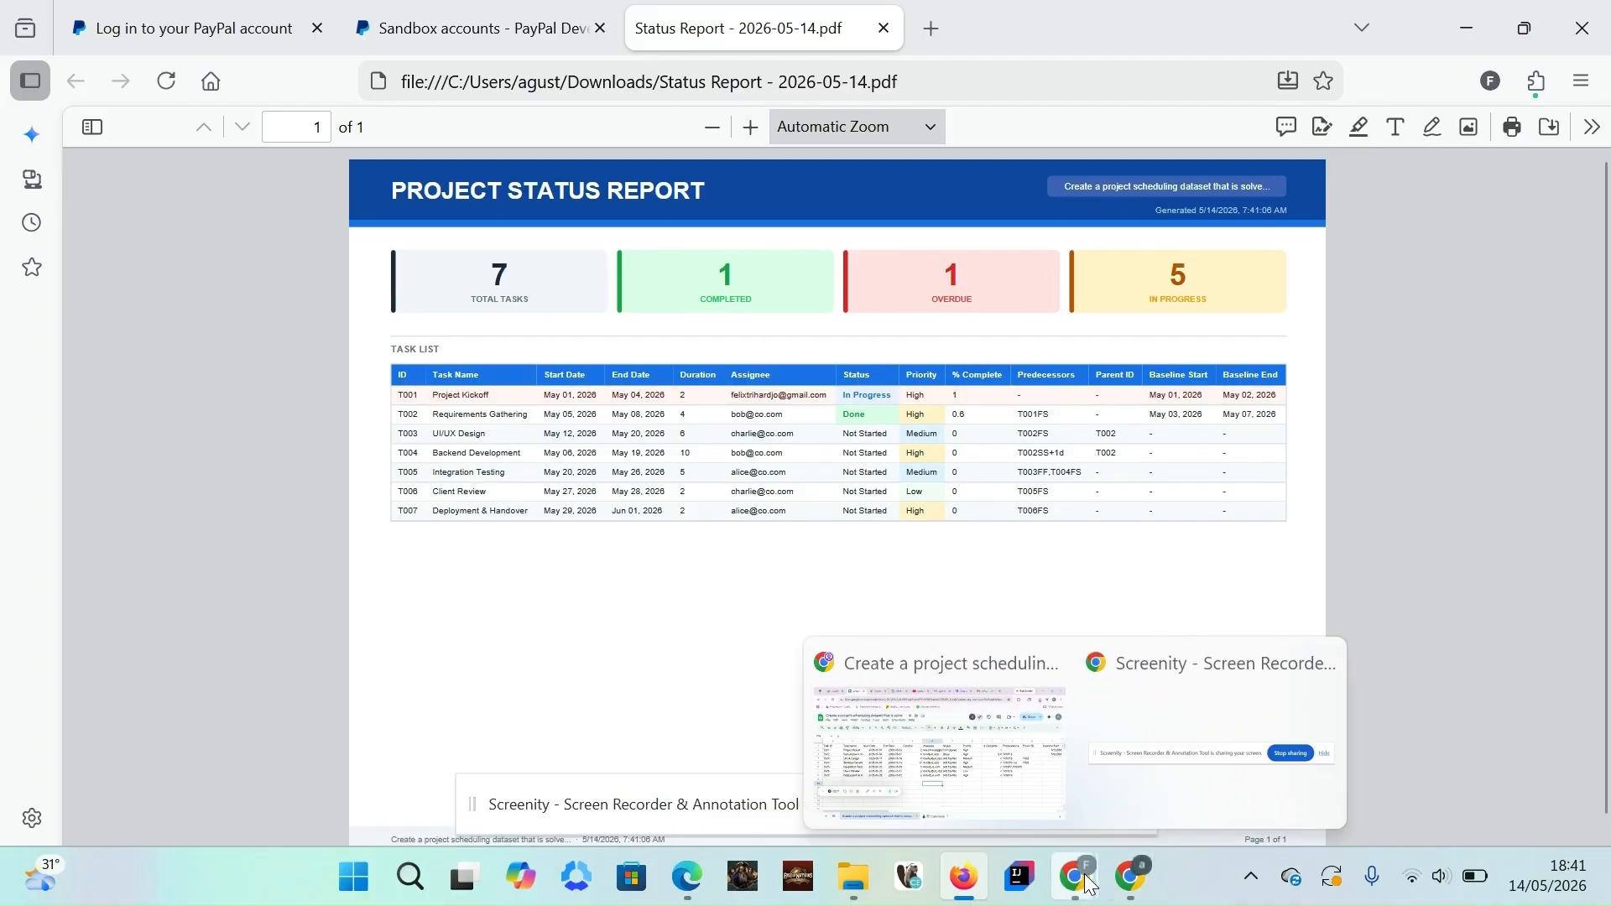
left_click(999, 759)
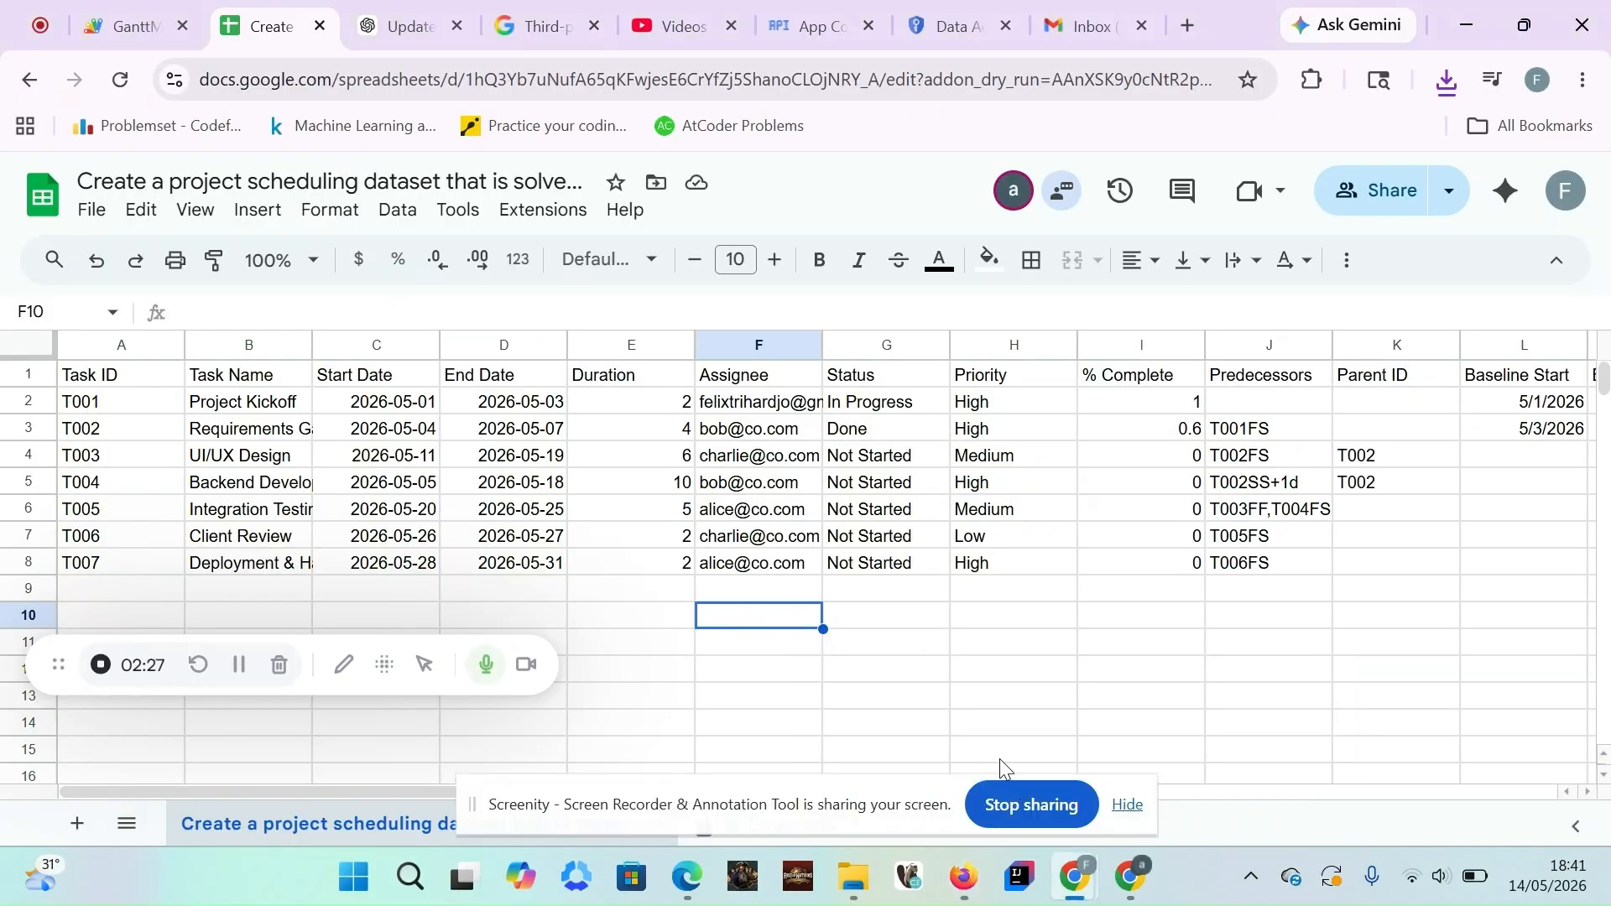
left_click(537, 211)
mouse_move(629, 513)
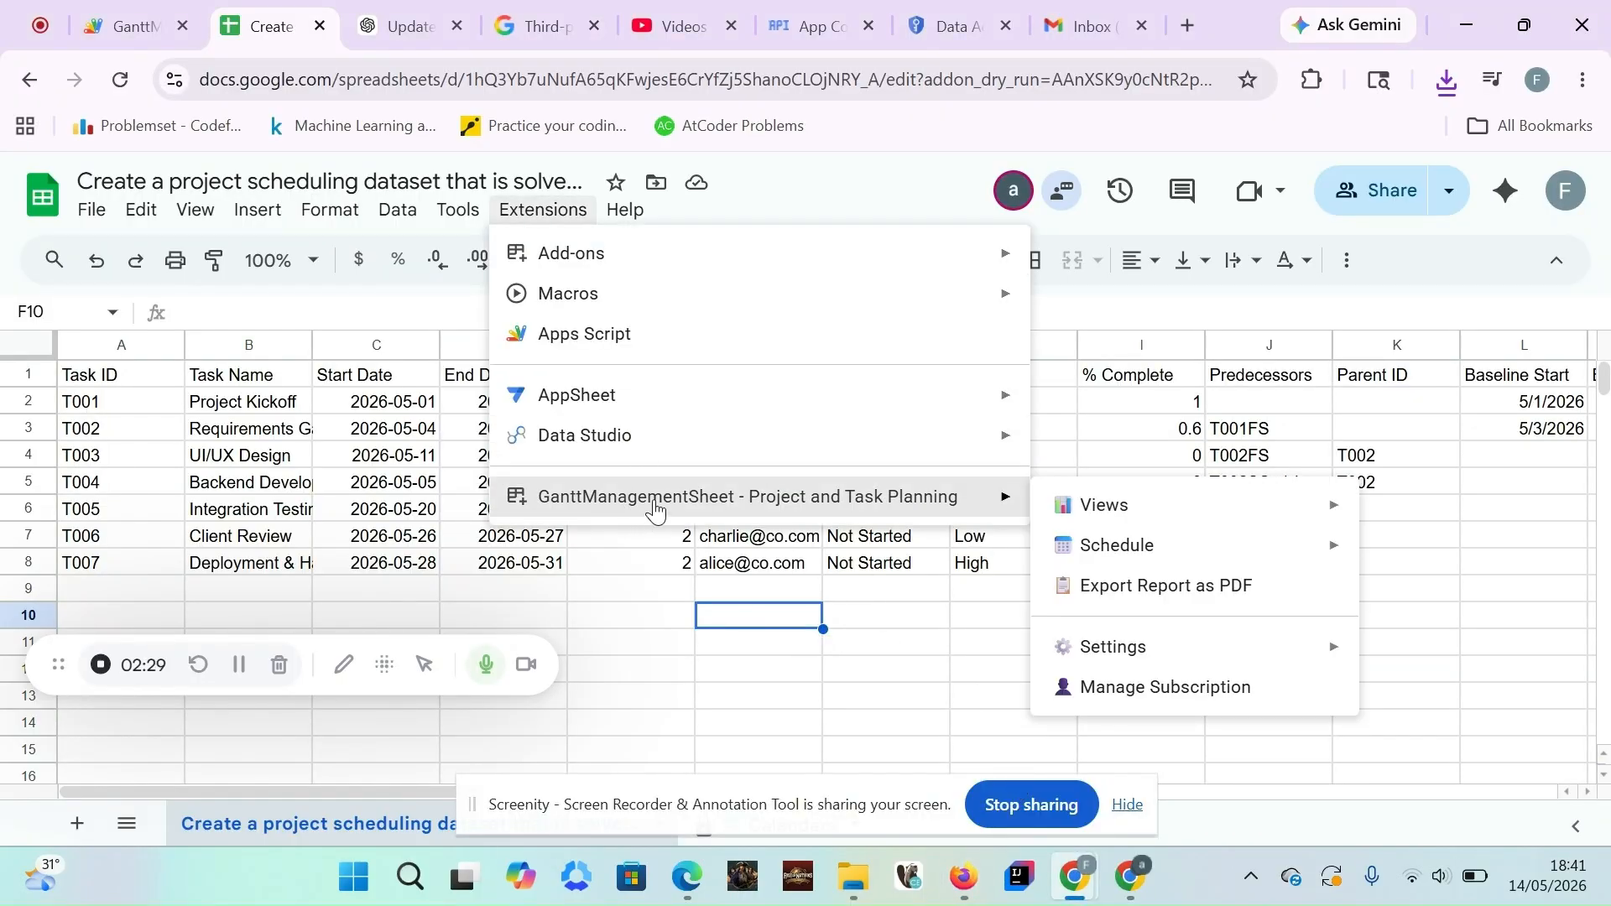
mouse_move(1091, 644)
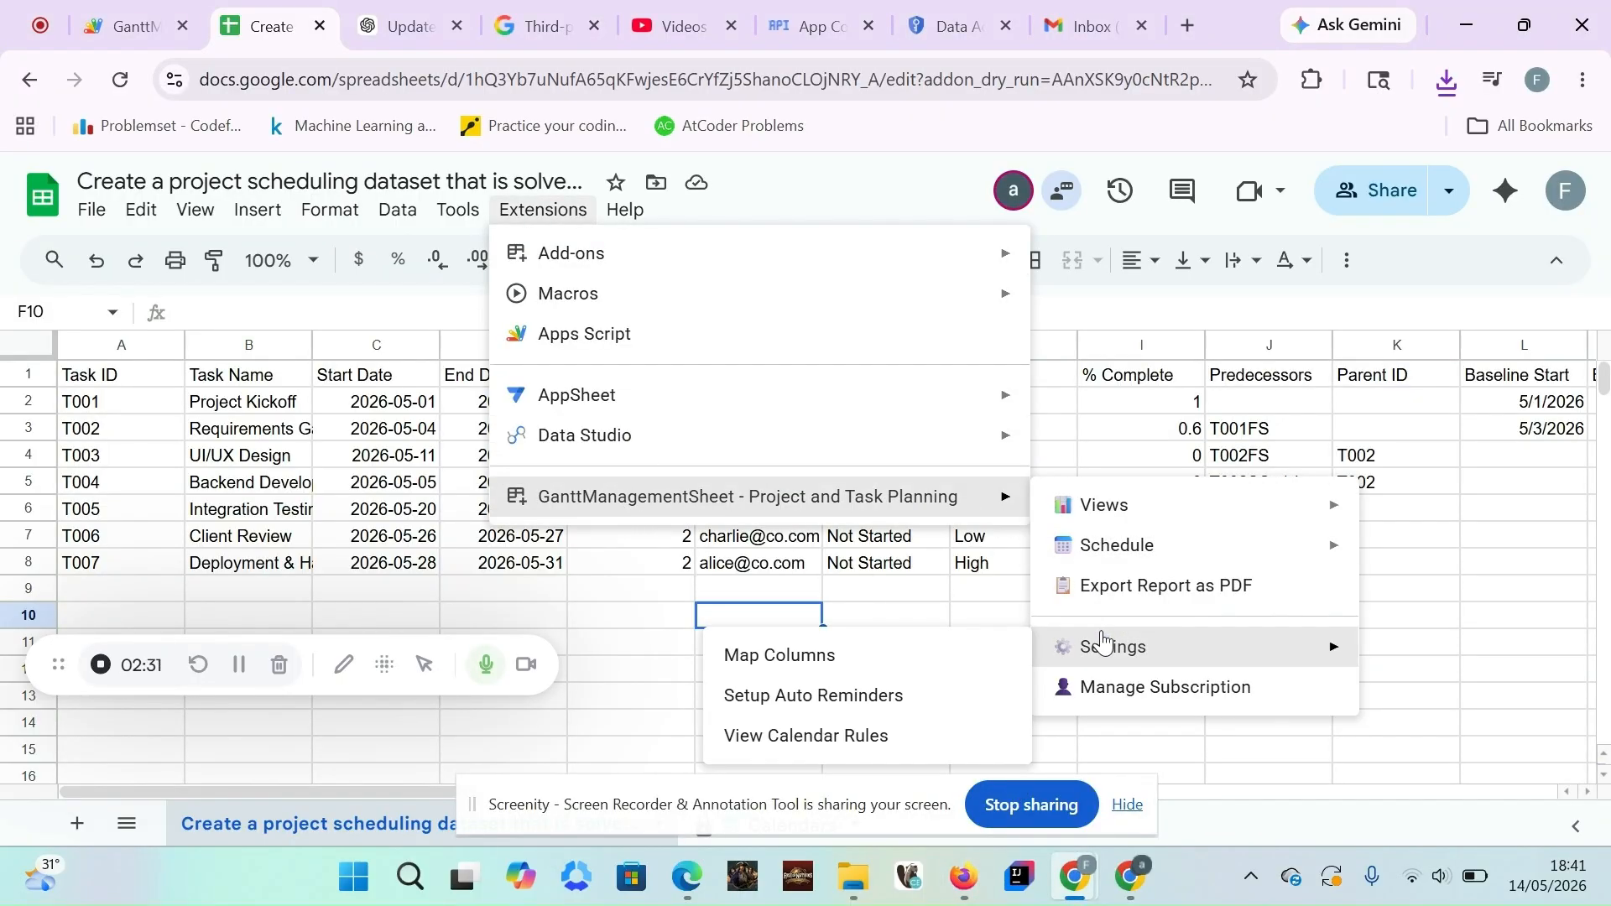
left_click(951, 694)
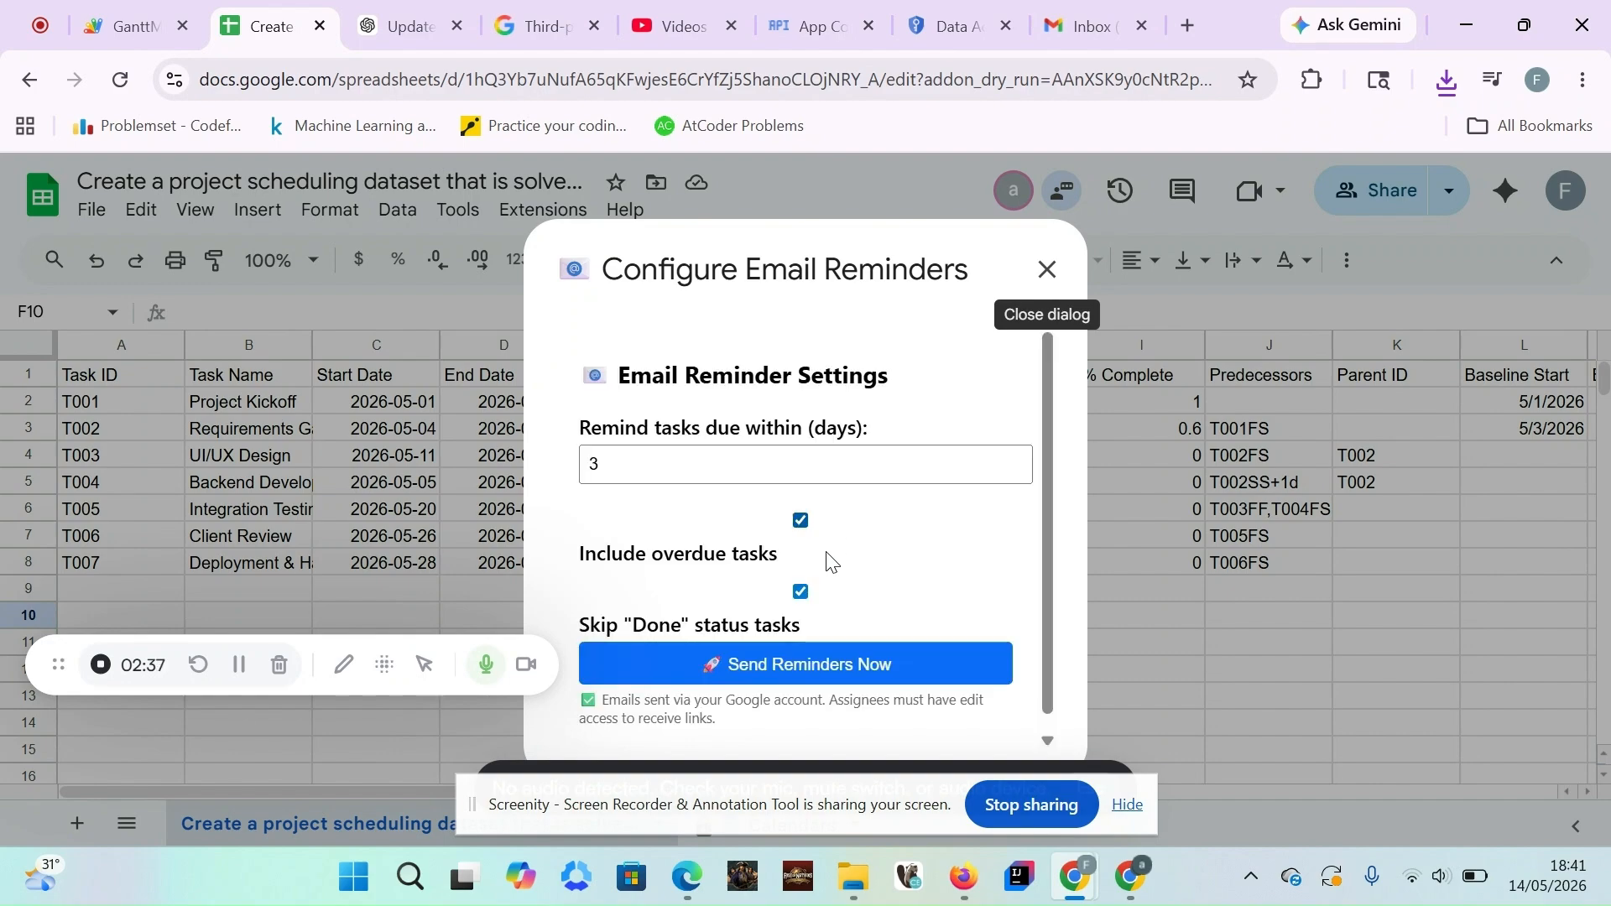
scroll(827, 560, "down", 1)
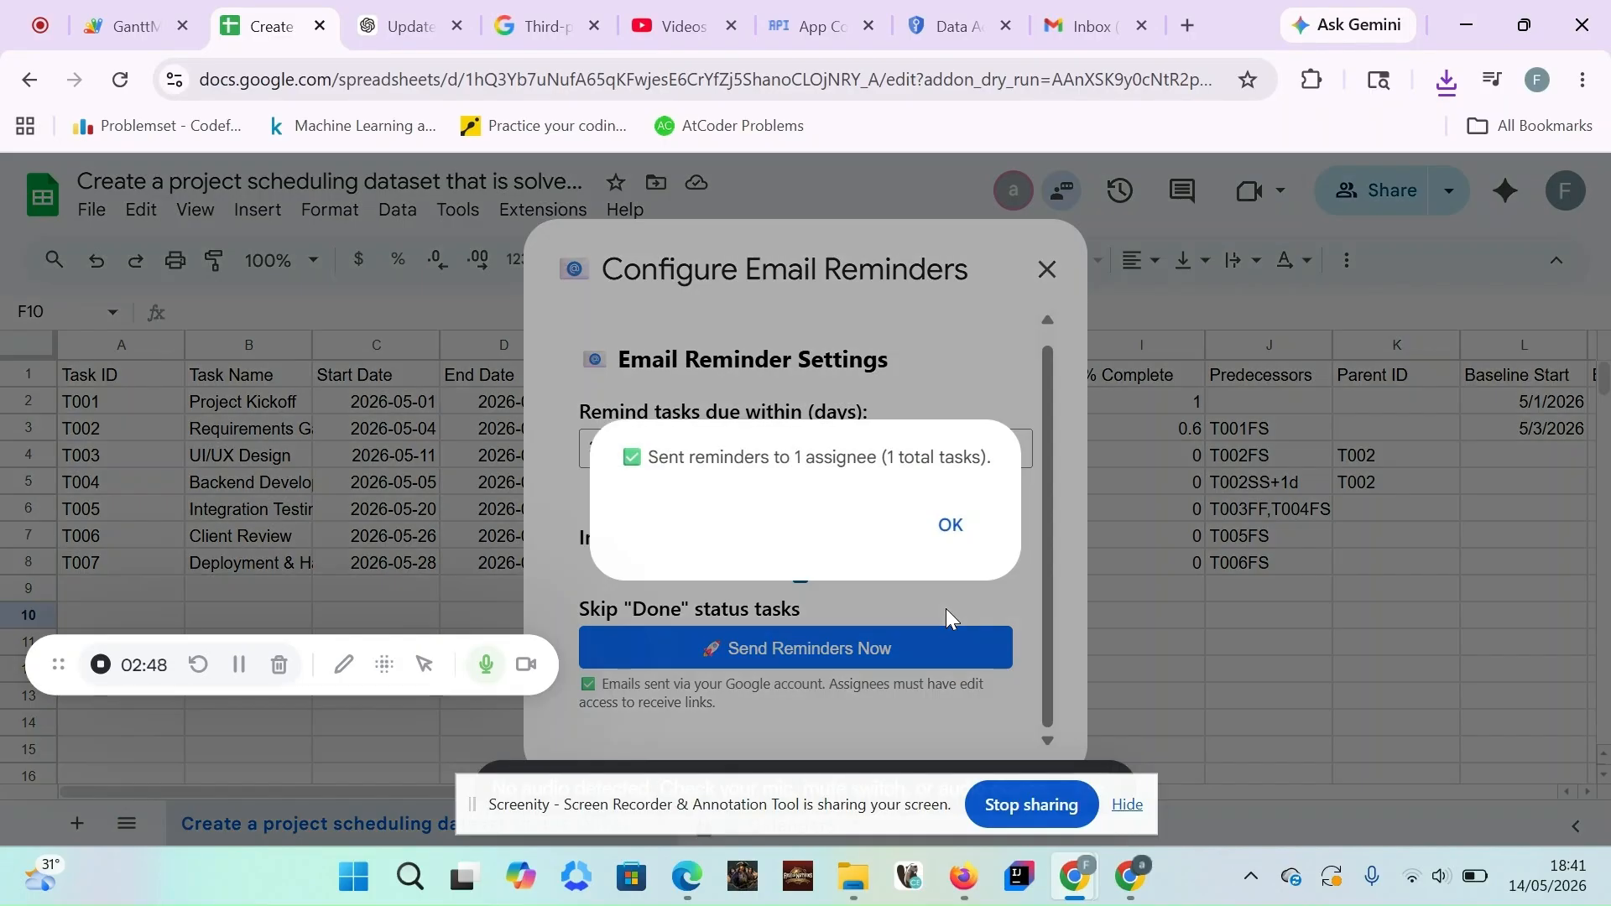
left_click(948, 525)
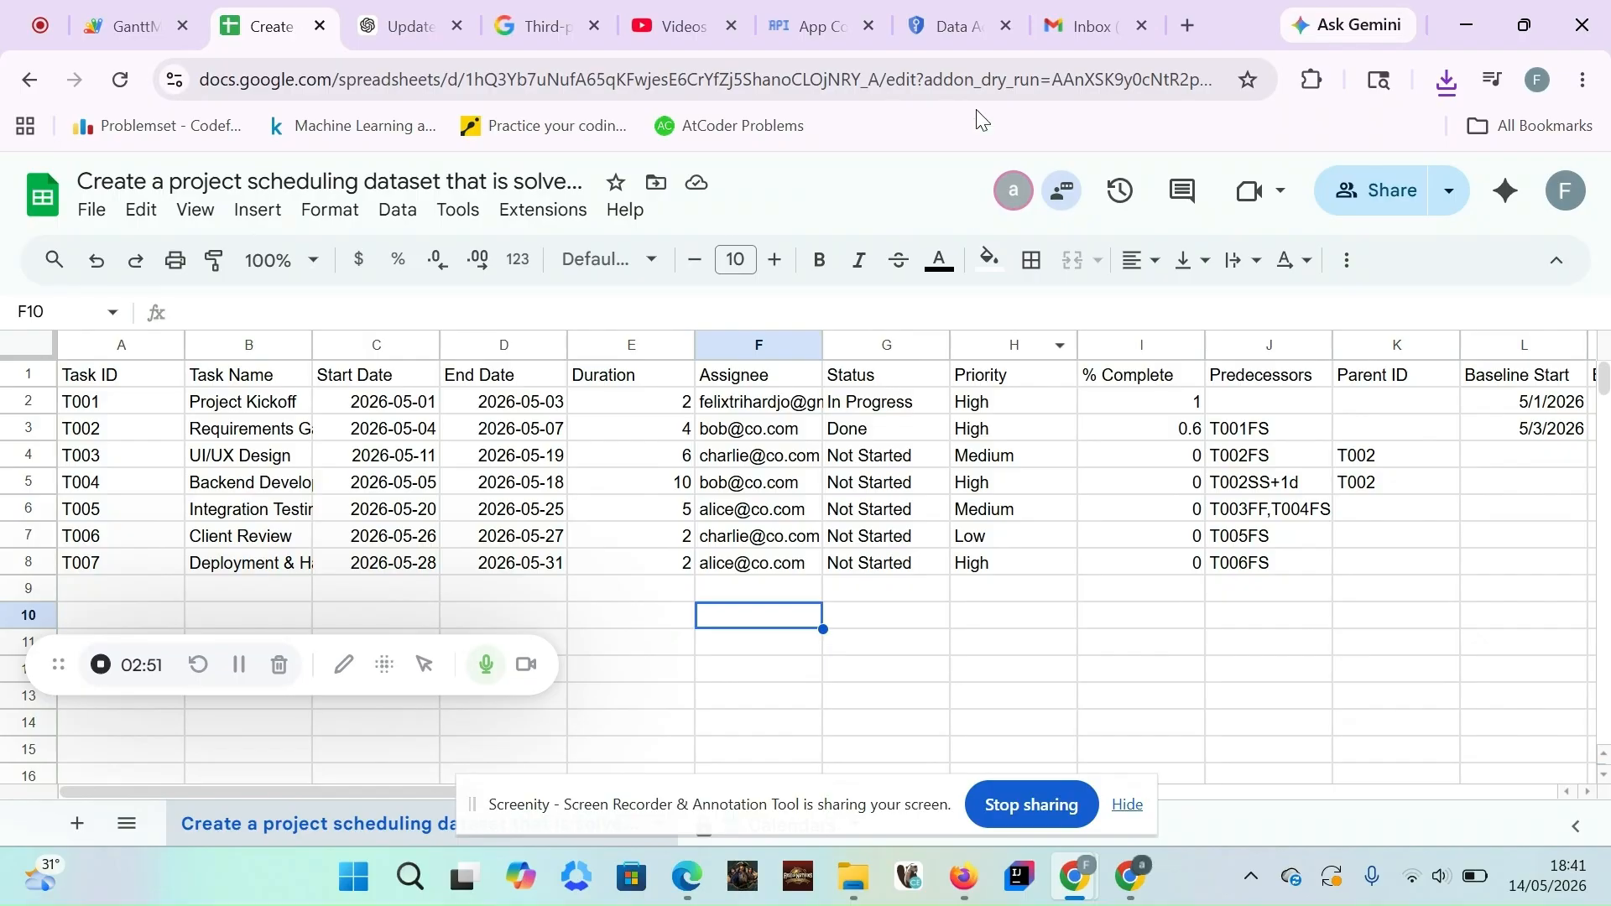
Switch to Gmail, refresh the inbox, and read the task details in the new Project Reminder email
left_click(1086, 26)
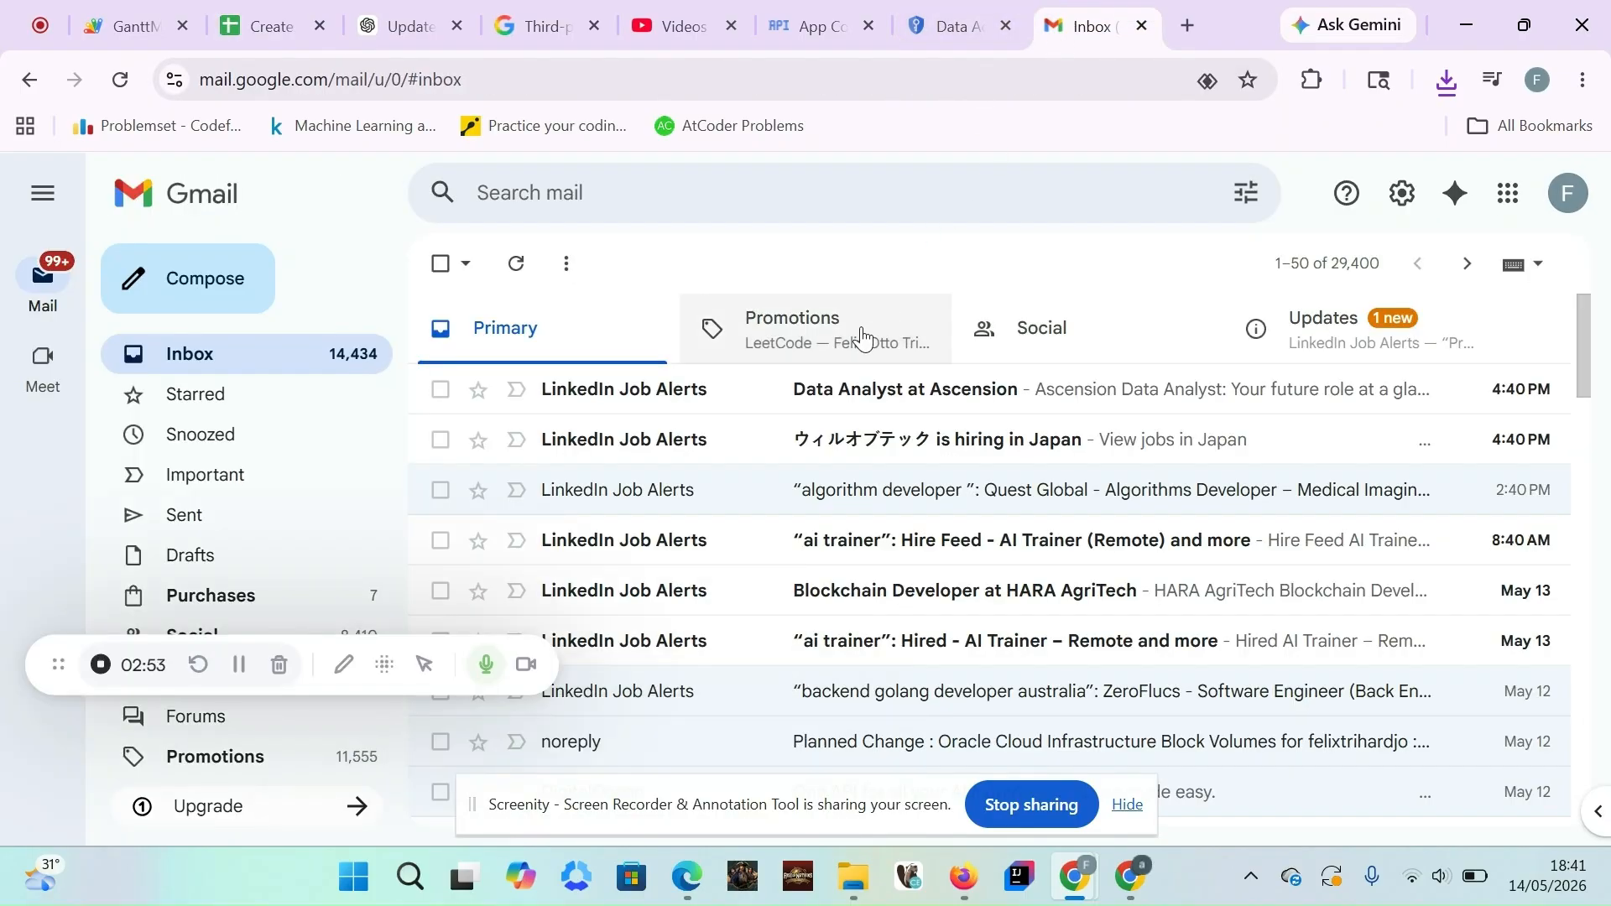
left_click(517, 265)
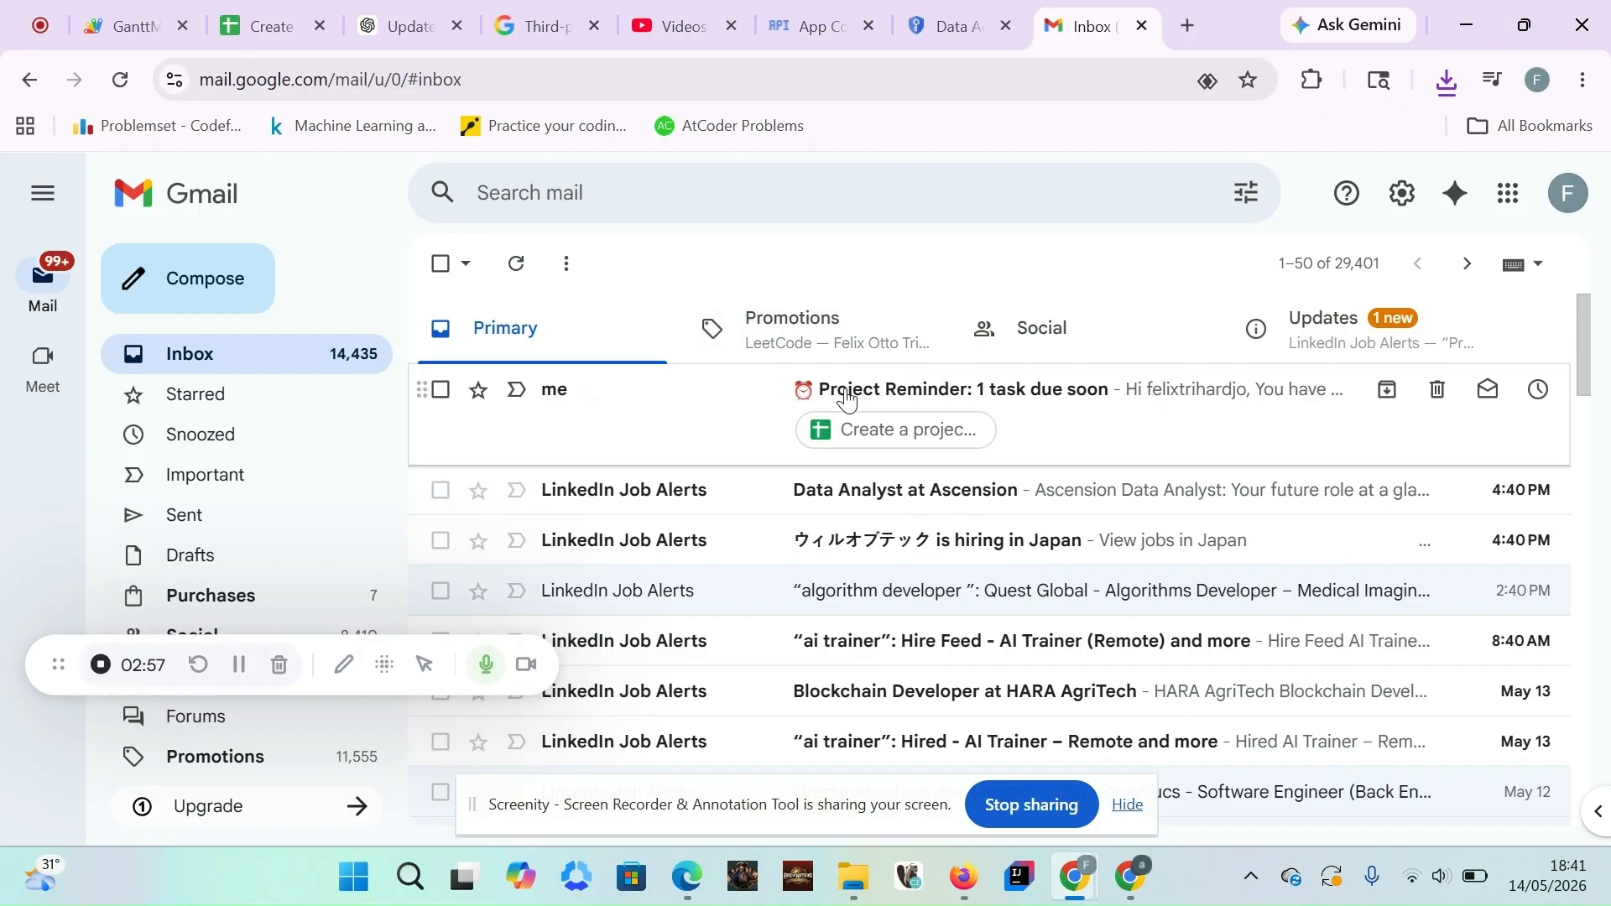
left_click(686, 414)
scroll(744, 417, "down", 2)
scroll(744, 417, "up", 2)
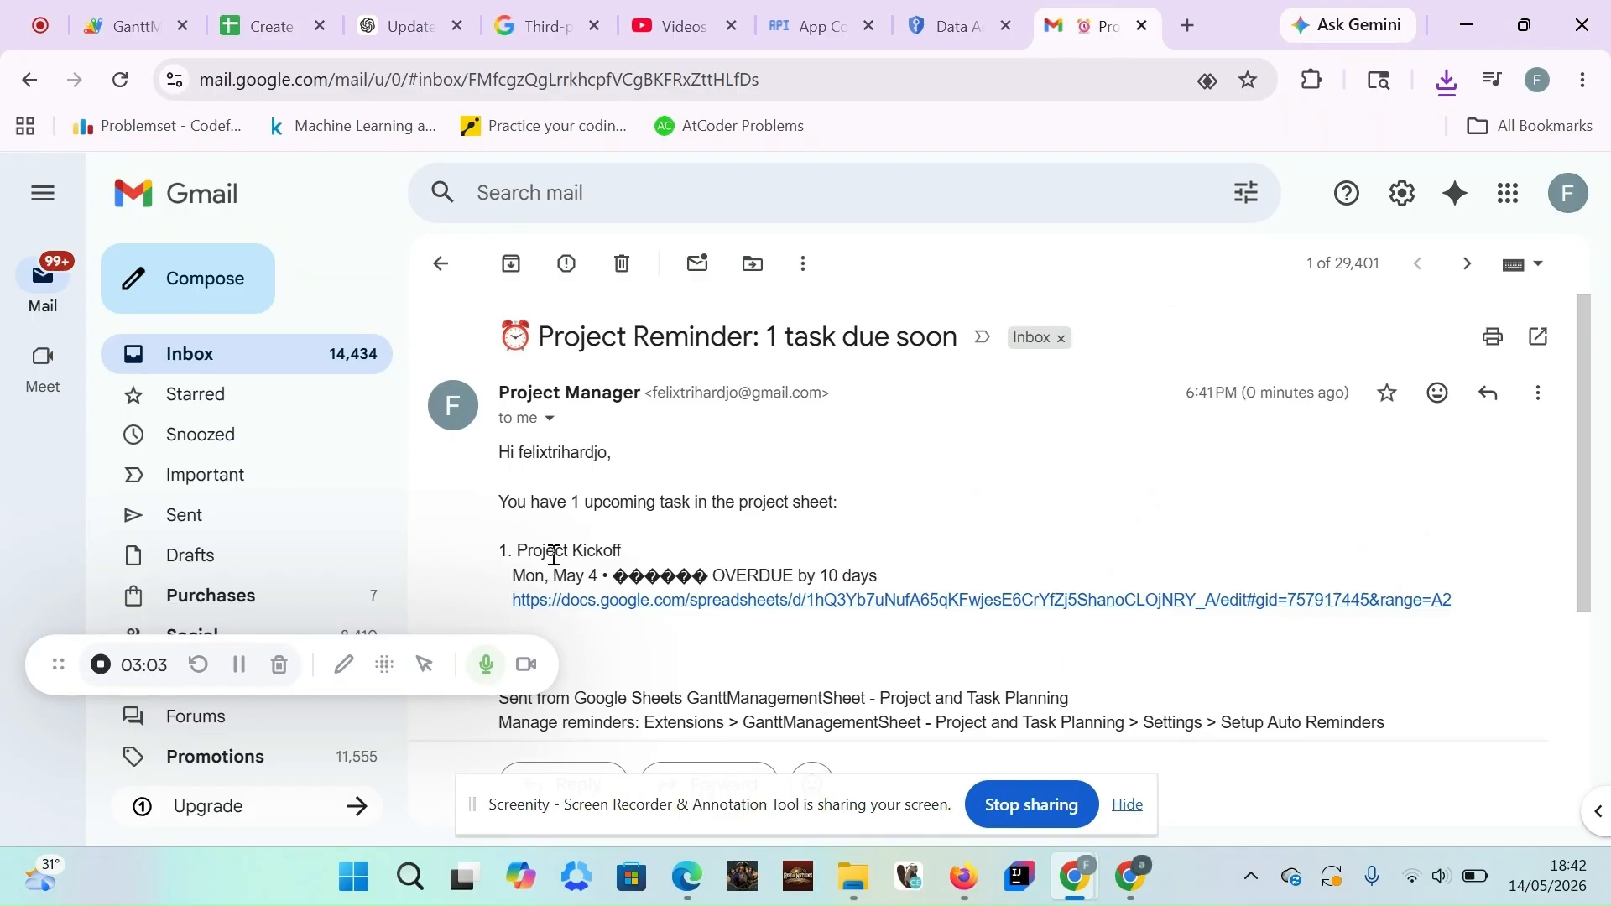
left_click_drag(554, 556, 849, 569)
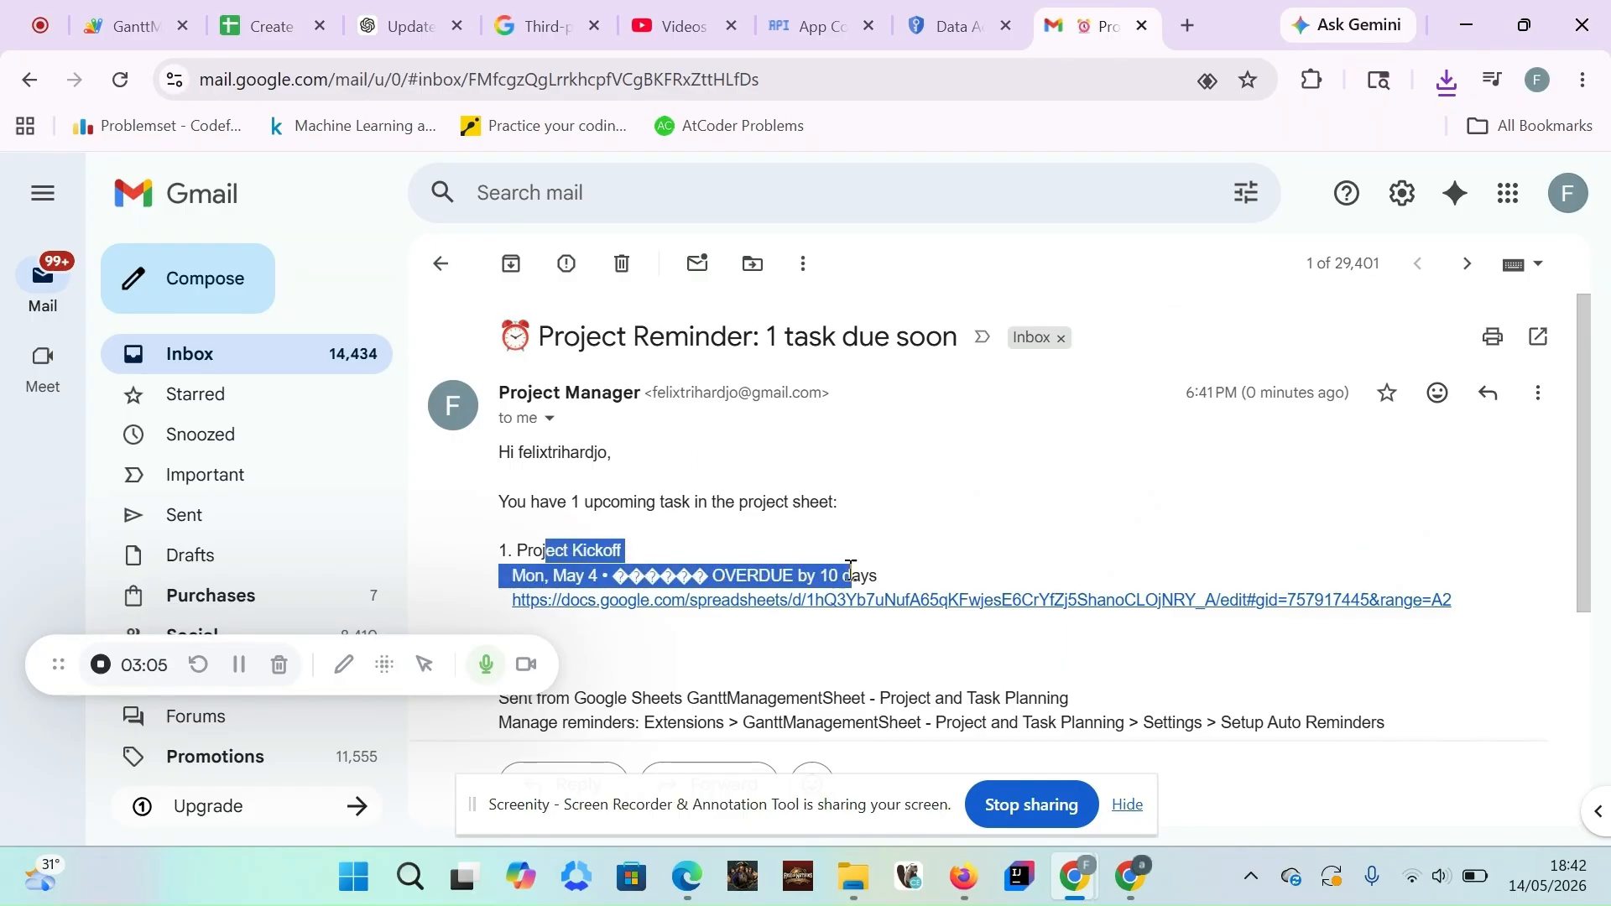
left_click(854, 569)
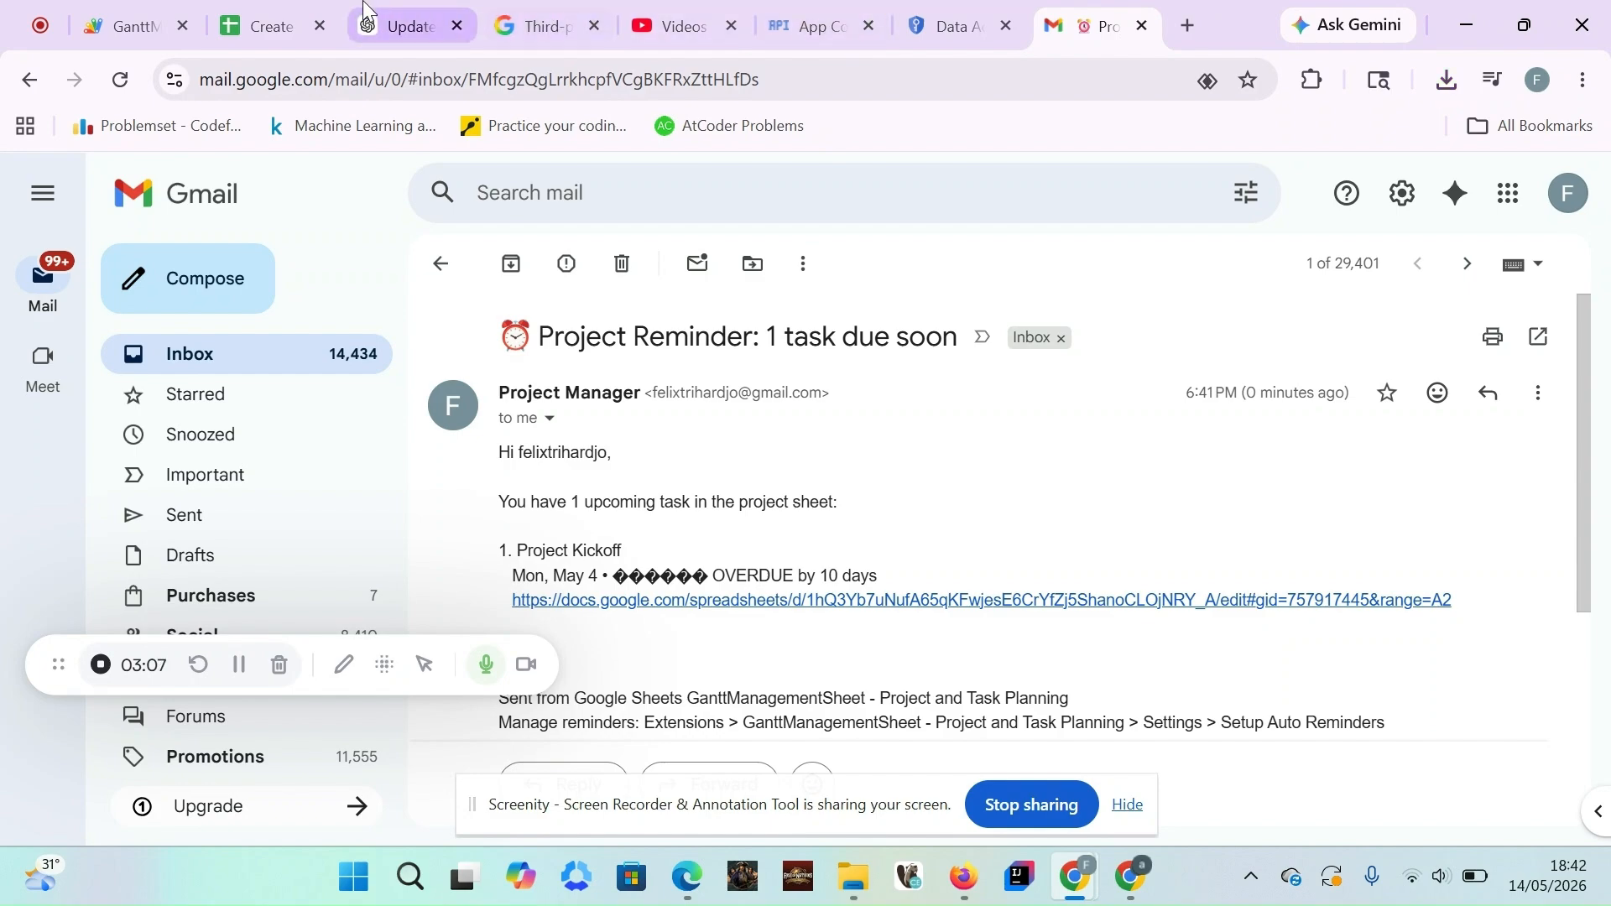
Switch back to Google Sheets and check the Project Kickoff task's dates and assignee against the reminder
left_click(260, 25)
left_click_drag(285, 405, 547, 407)
left_click(546, 406)
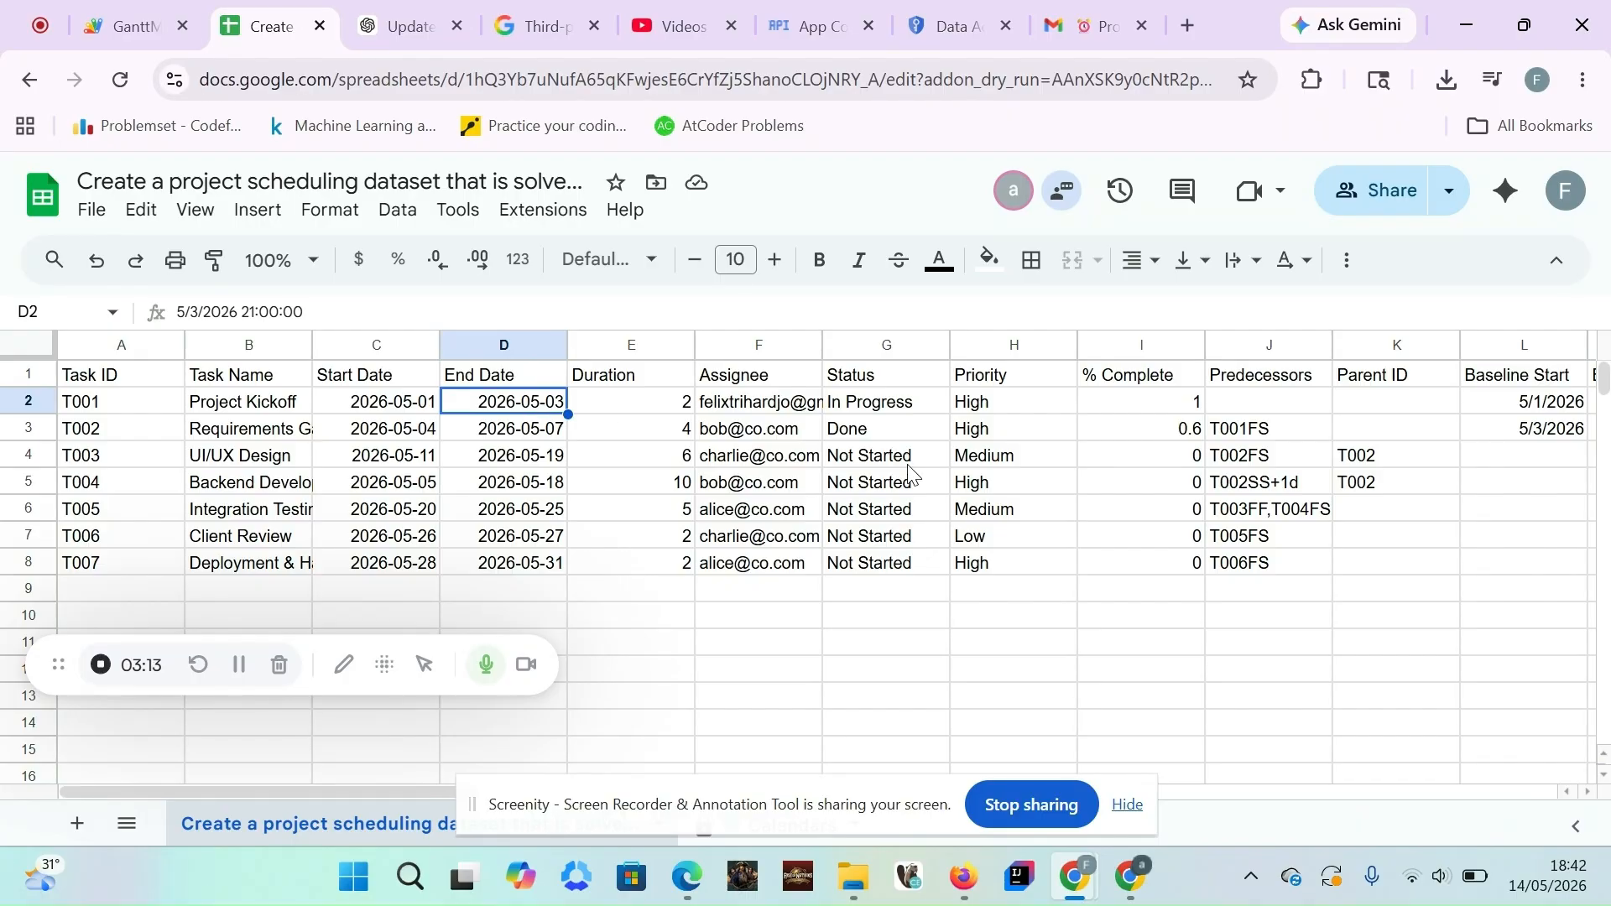
left_click(742, 407)
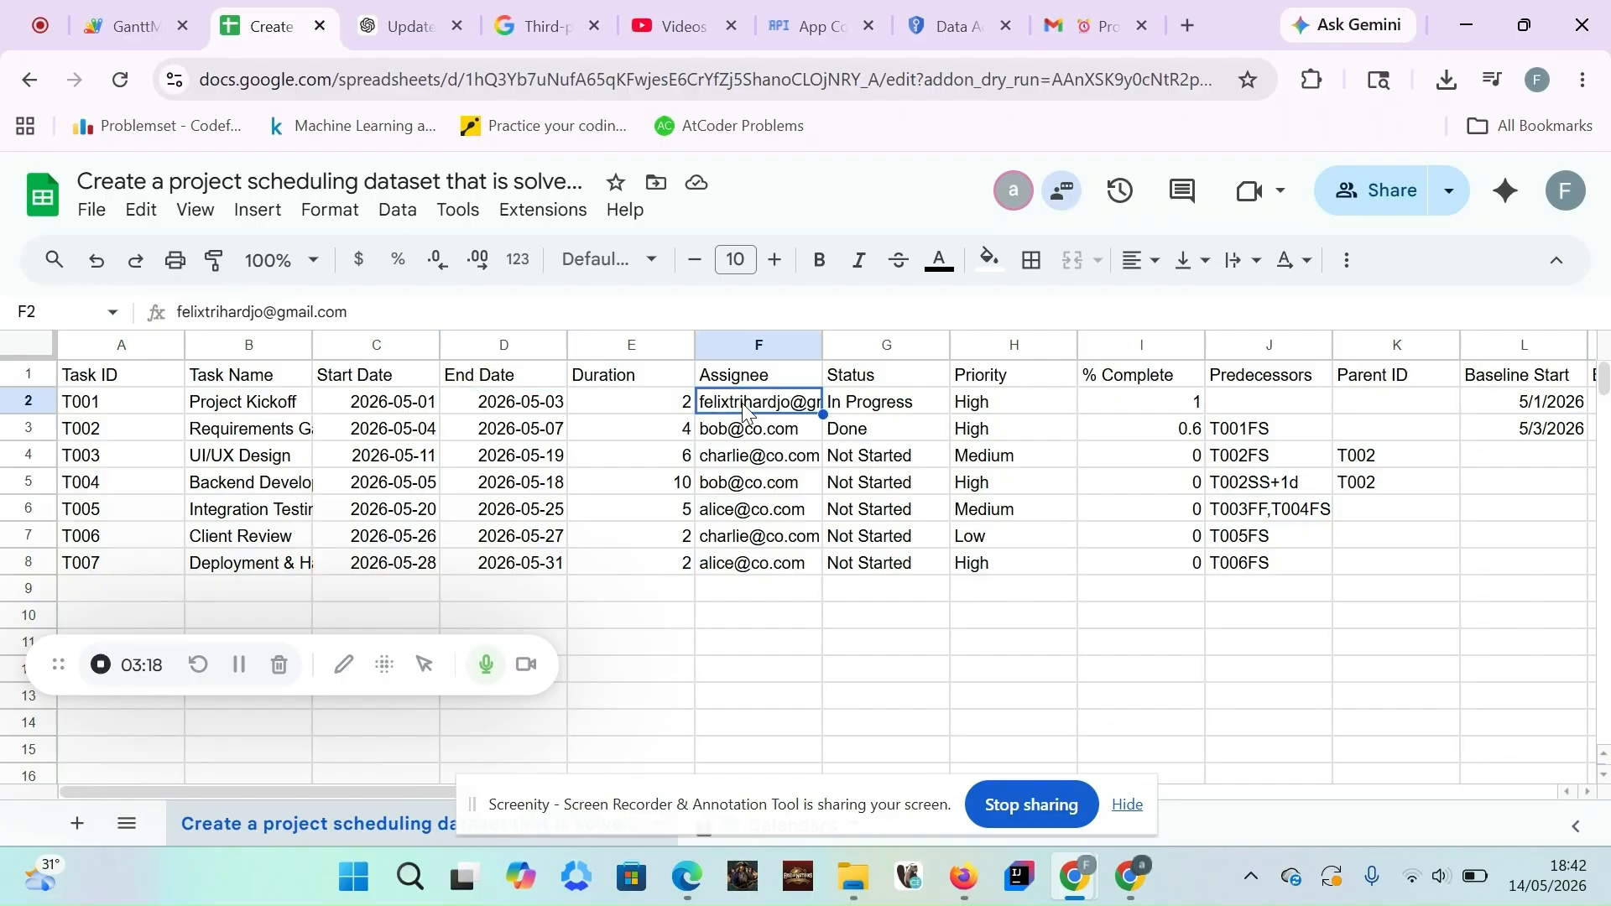
Open the GanttManagementSheet subscription management and cancel the Pro subscription
left_click(544, 212)
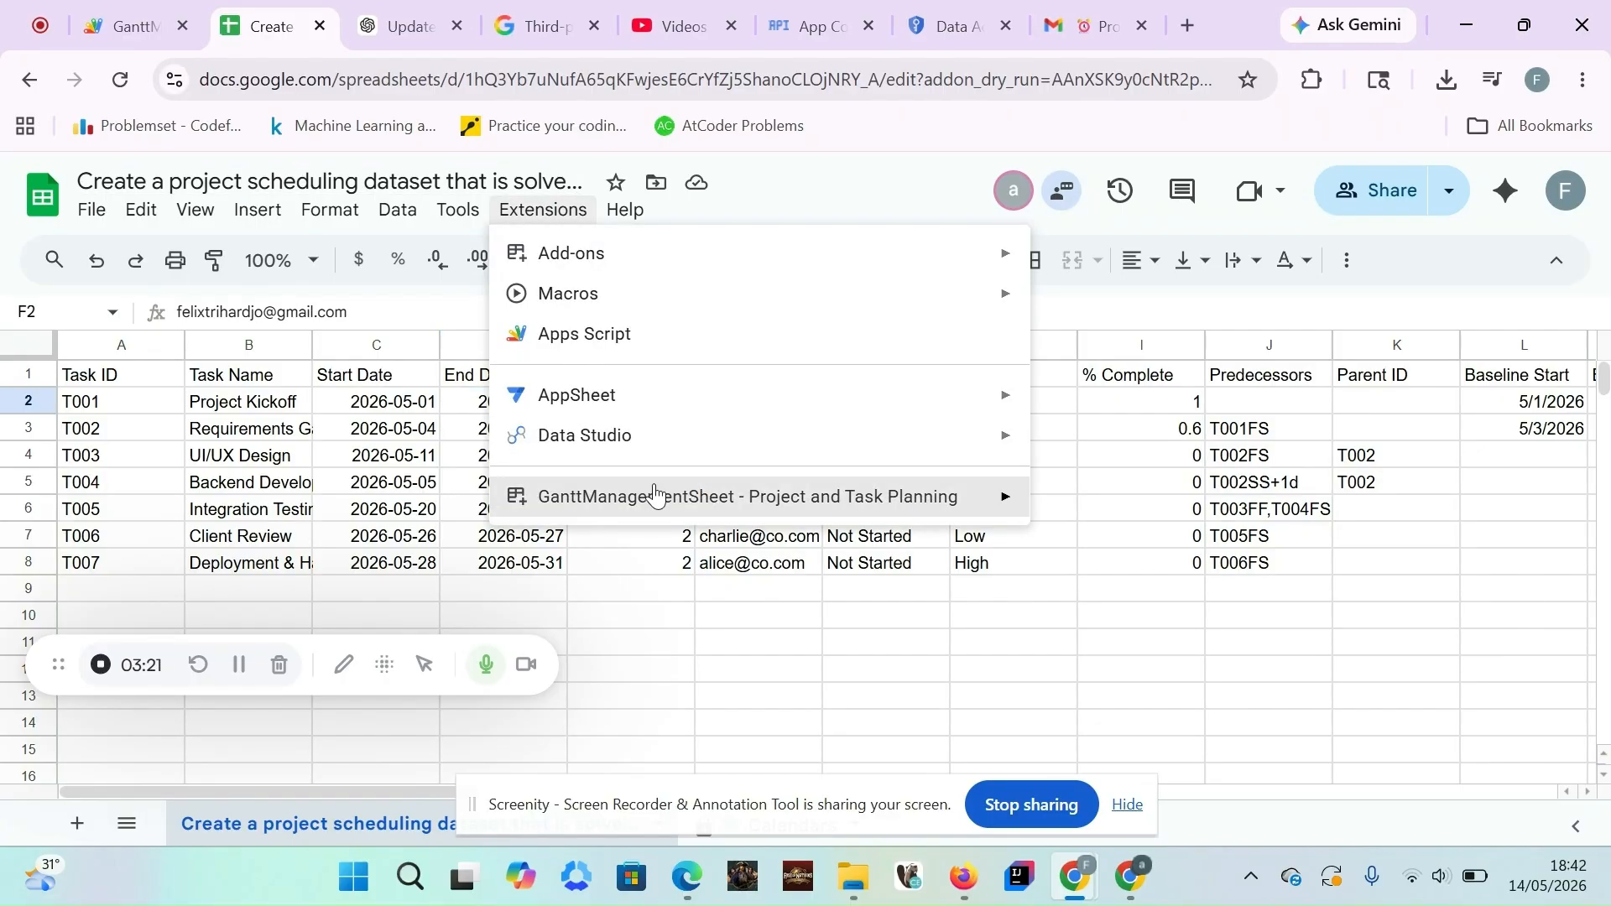
mouse_move(656, 503)
left_click(1106, 704)
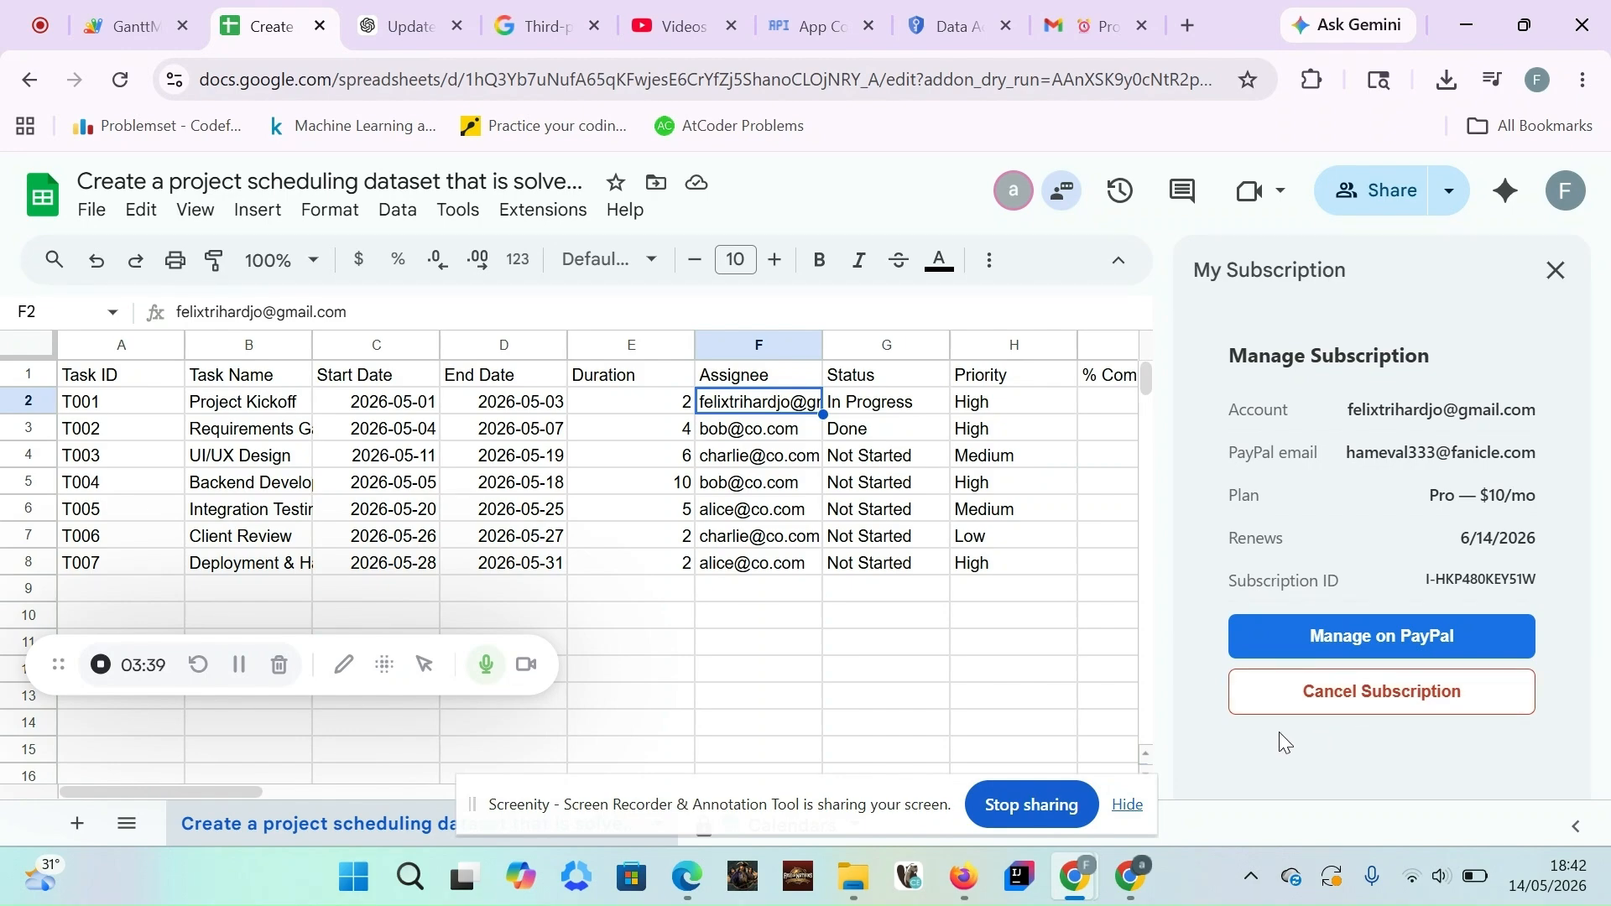
left_click(1322, 703)
left_click(915, 379)
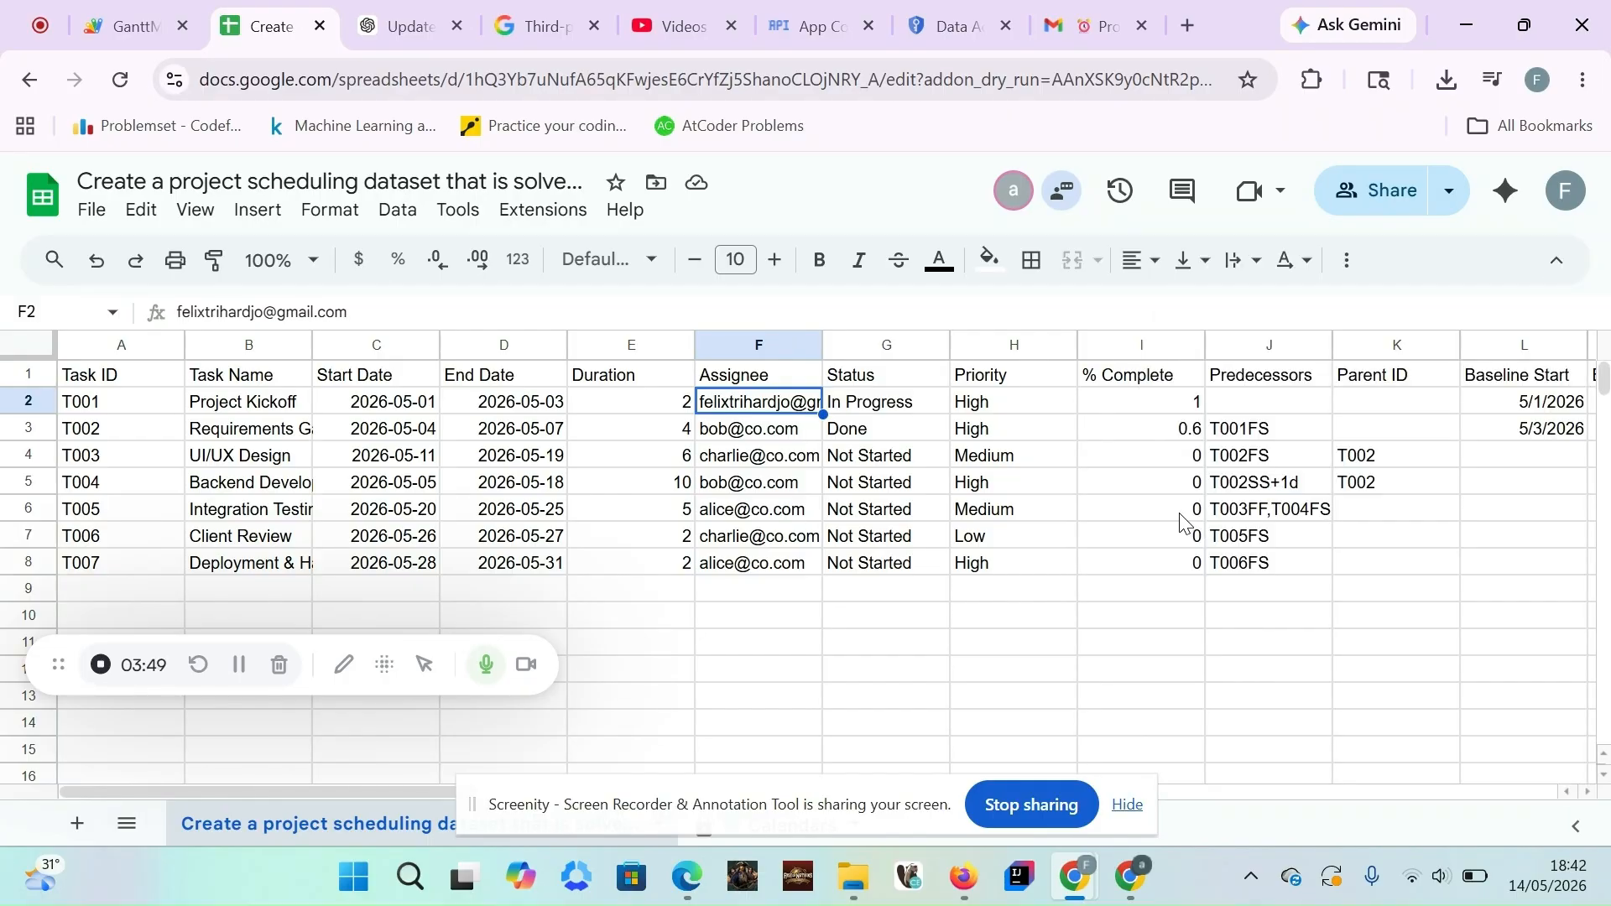
Request the PDF export of the project report again with the subscription cancelled
left_click(550, 210)
mouse_move(675, 498)
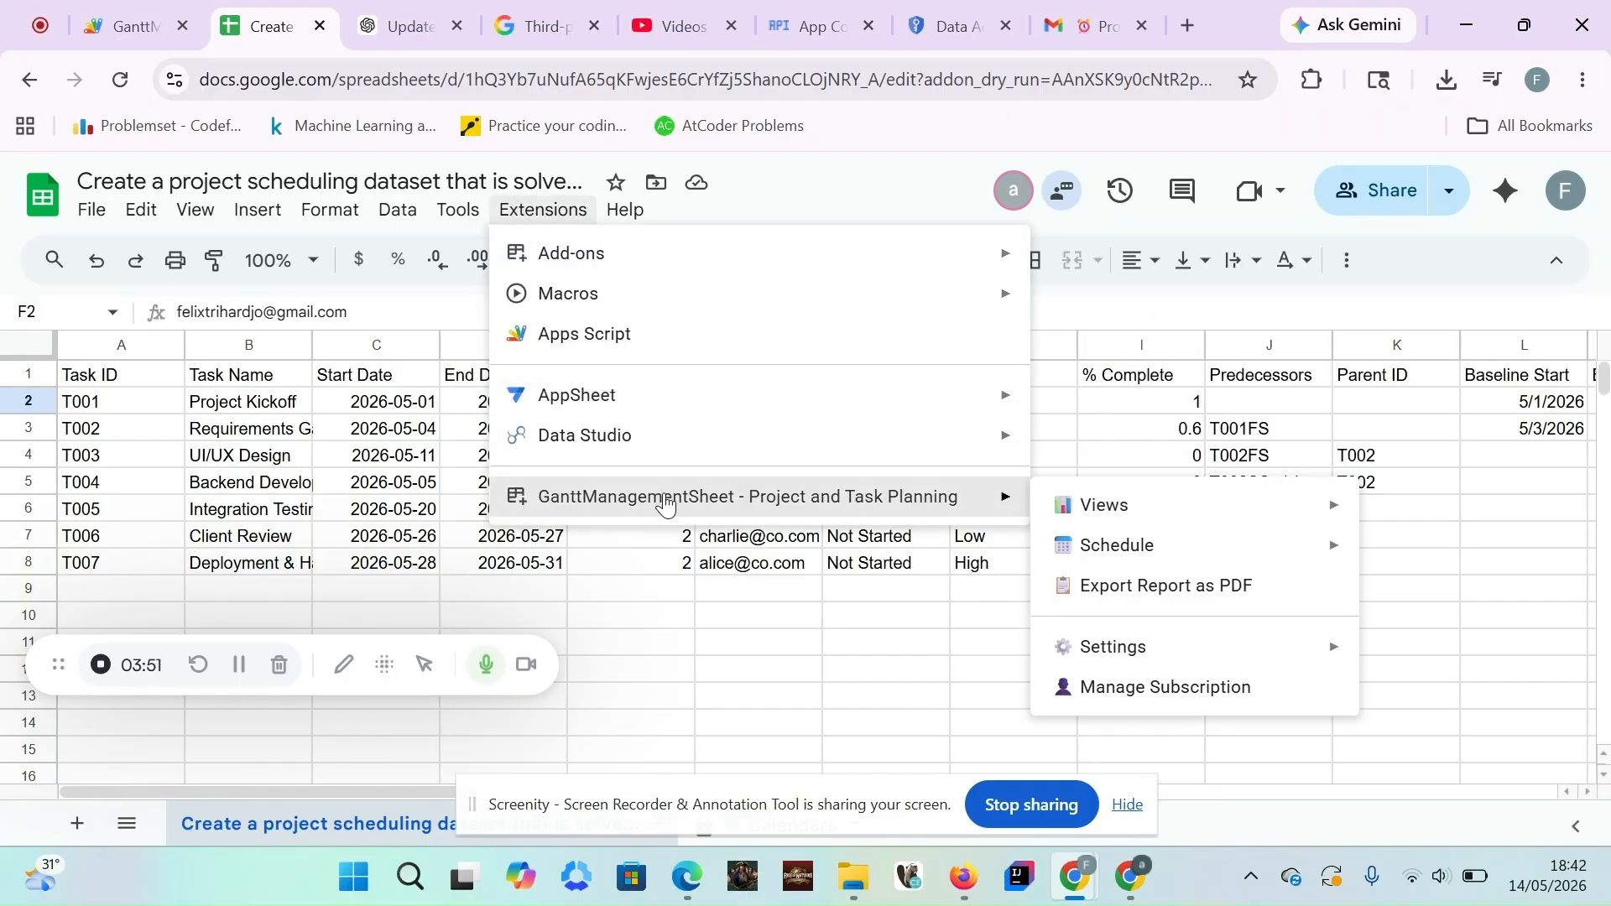
left_click(1138, 587)
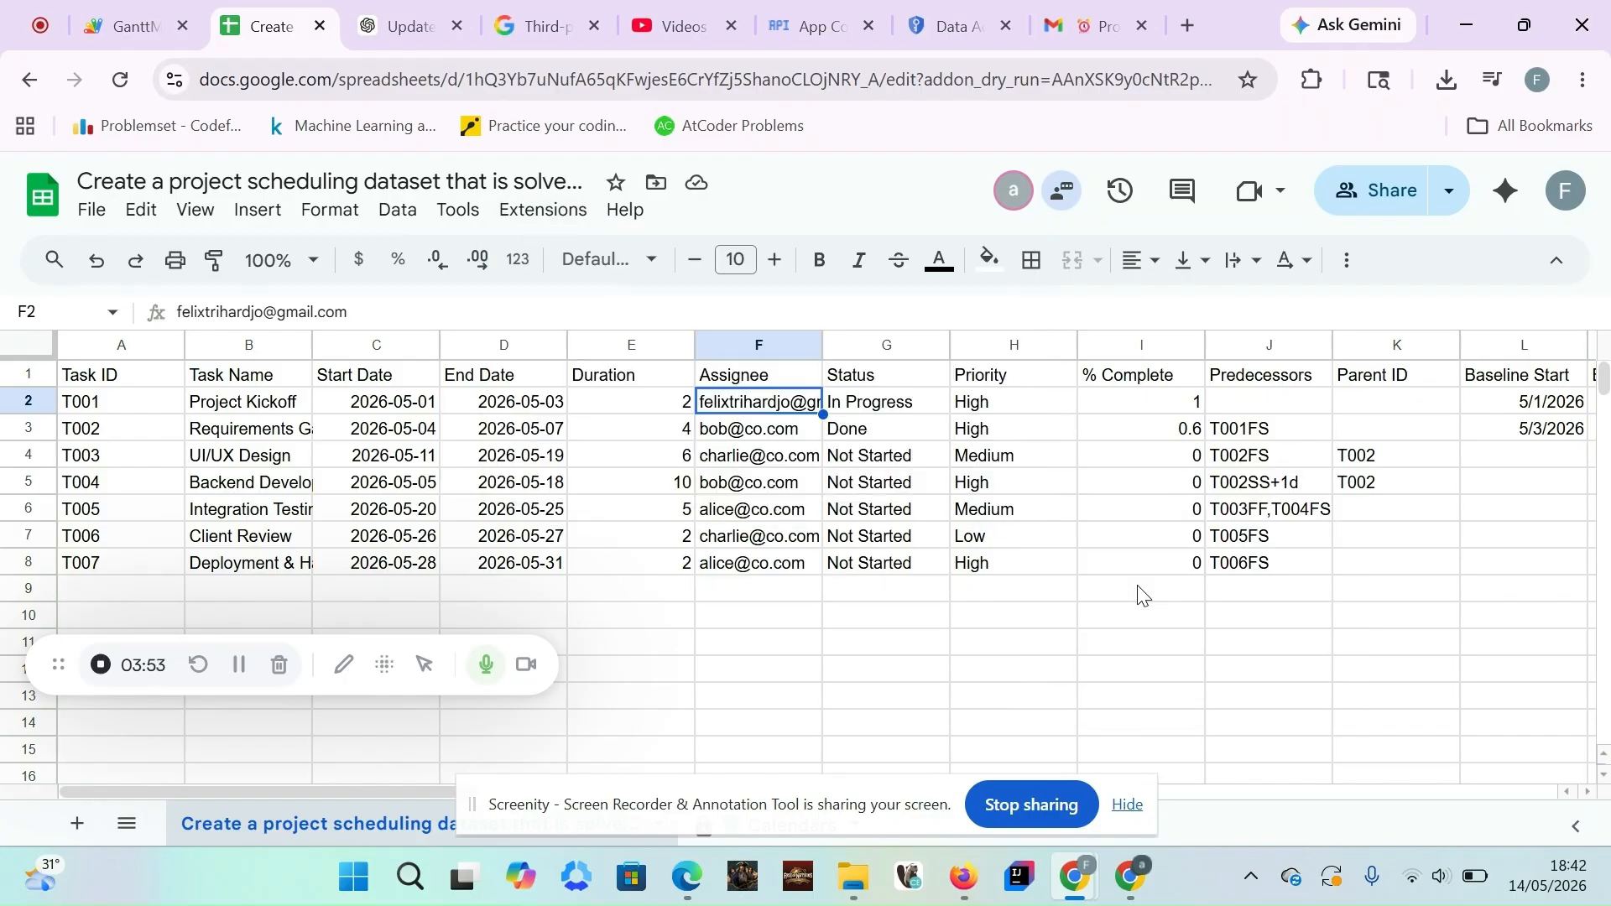